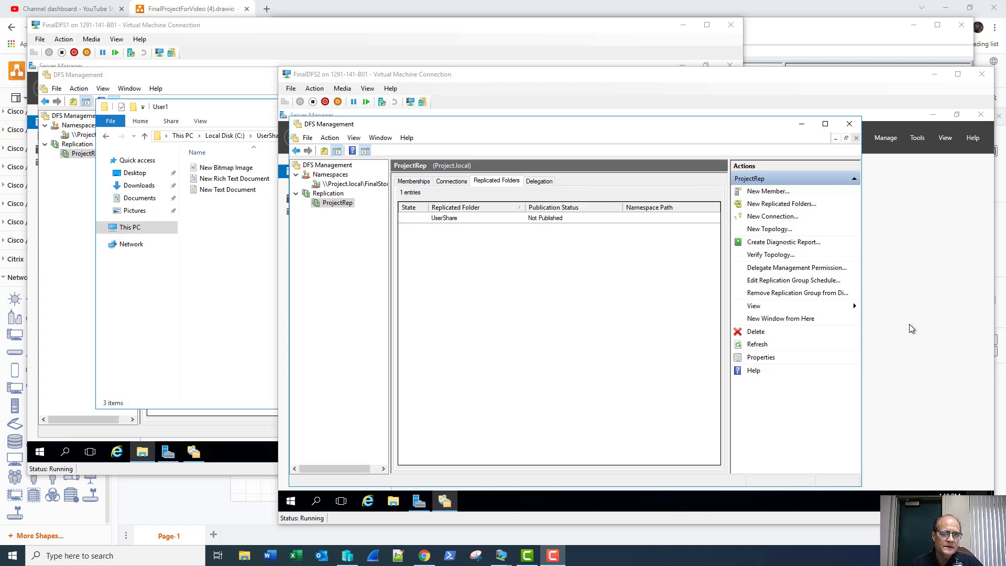
On FinalDFS2, browse to C:\UserShare\User1 to check the replicated files, then close it.
{"action": "left_click", "coordinate": [272, 30]}
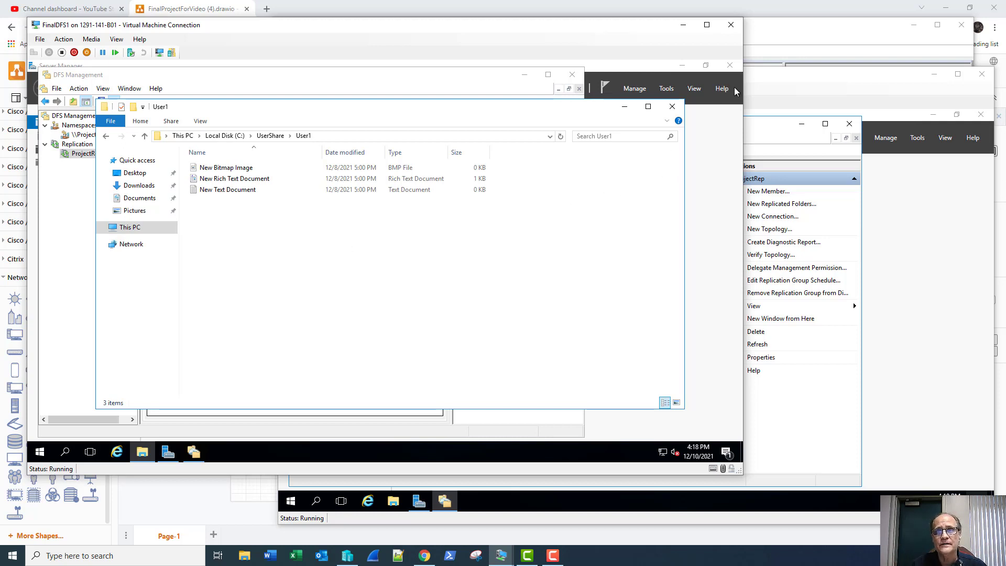
{"action": "left_click", "coordinate": [757, 84]}
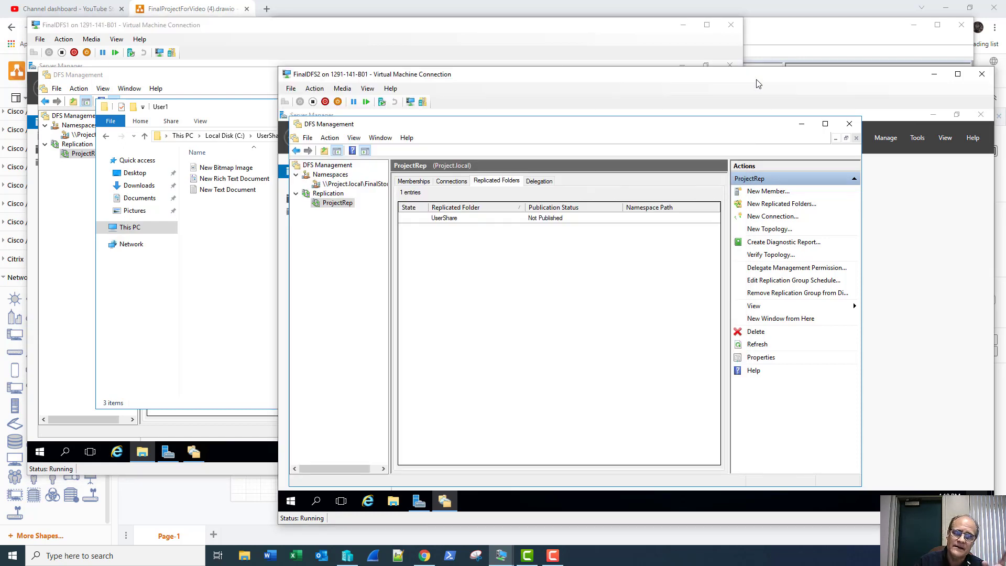
{"action": "left_click", "coordinate": [393, 501]}
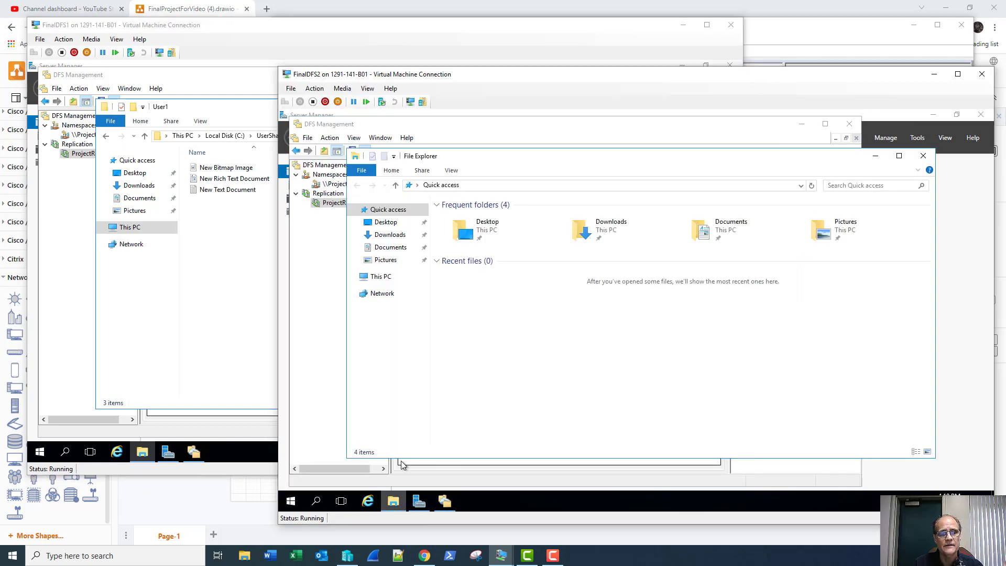
{"action": "left_click", "coordinate": [394, 279]}
{"action": "double_click", "coordinate": [444, 301]}
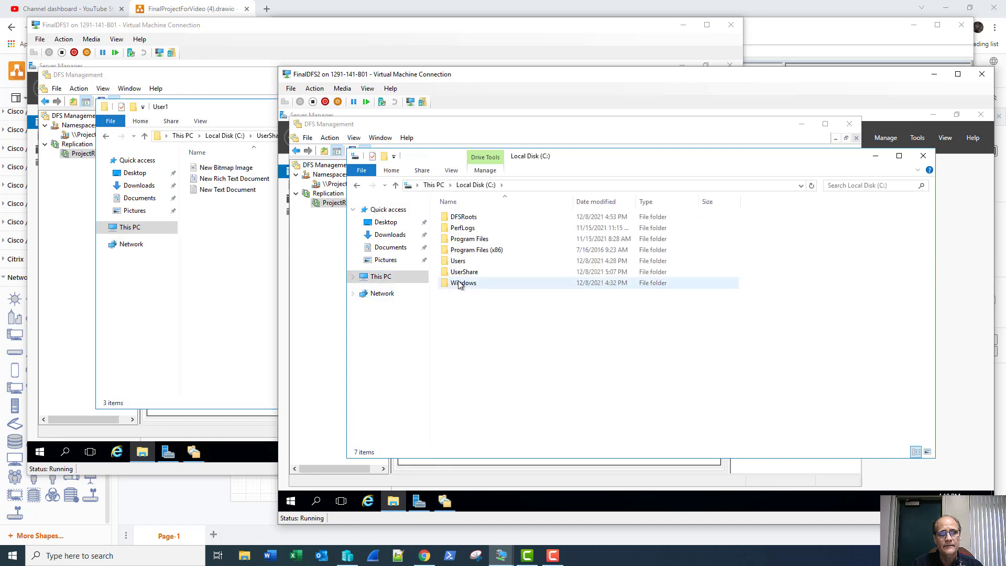
{"action": "double_click", "coordinate": [467, 272]}
{"action": "double_click", "coordinate": [459, 218]}
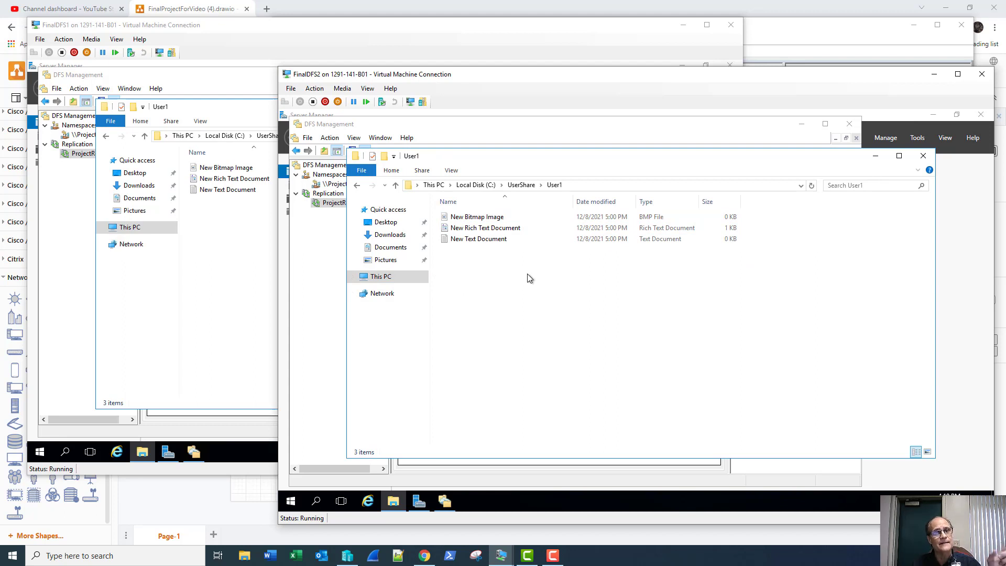
{"action": "left_click", "coordinate": [924, 156]}
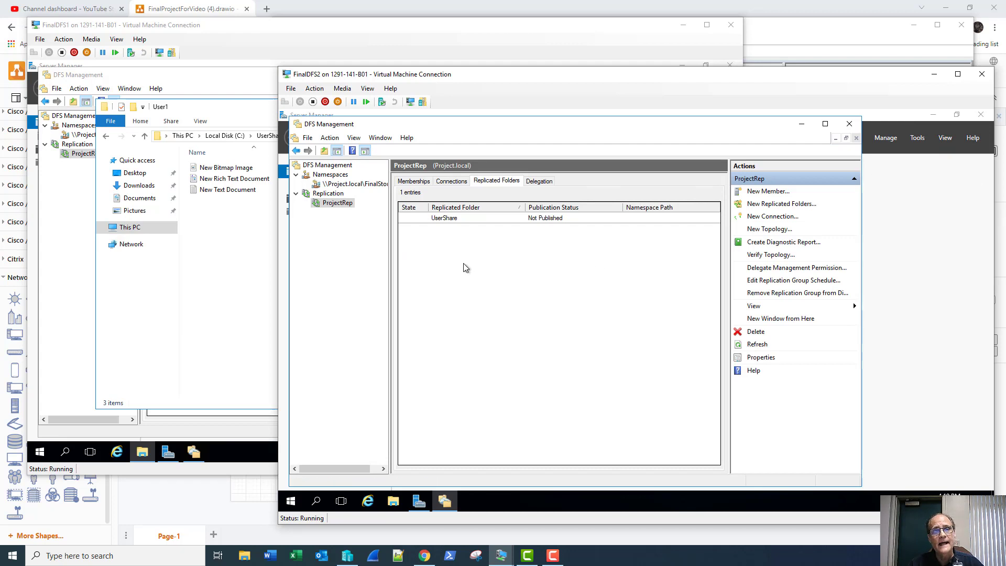
Close FinalDFS1's User1 window and review ProjectRep's Memberships, Connections and unpublished UserShare folder.
{"action": "left_click", "coordinate": [220, 300]}
{"action": "left_click", "coordinate": [673, 106]}
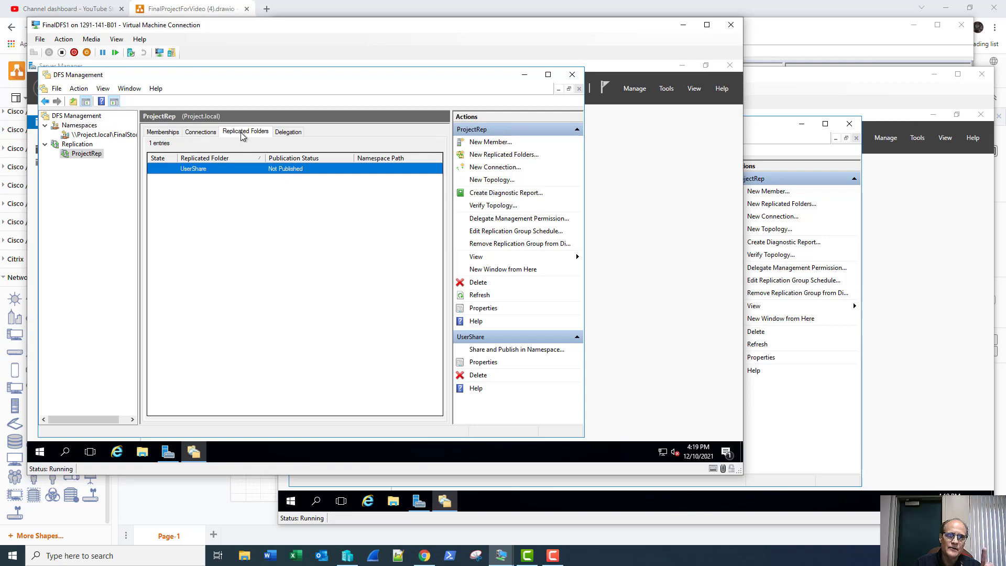
{"action": "left_click", "coordinate": [175, 135]}
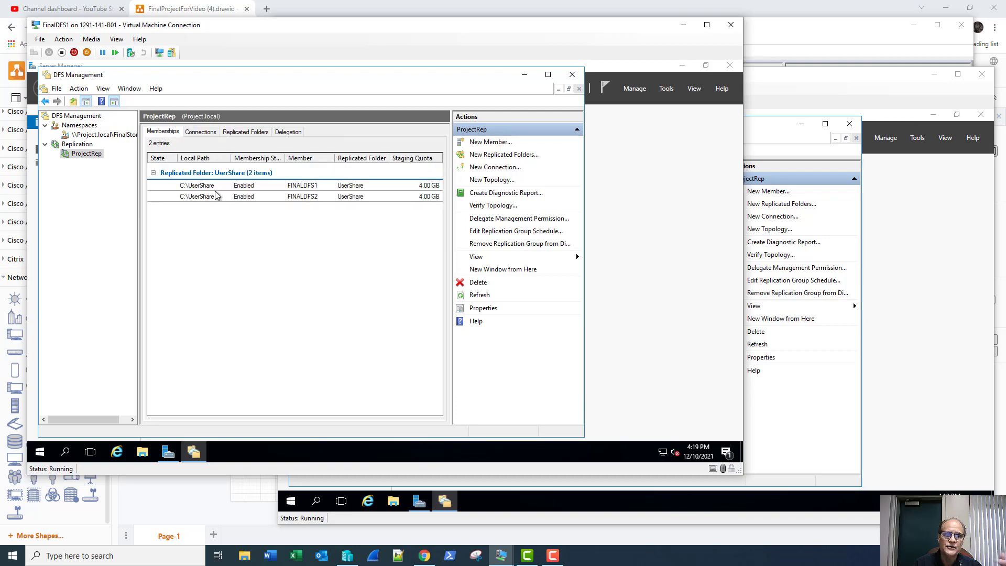
{"action": "left_click", "coordinate": [212, 136]}
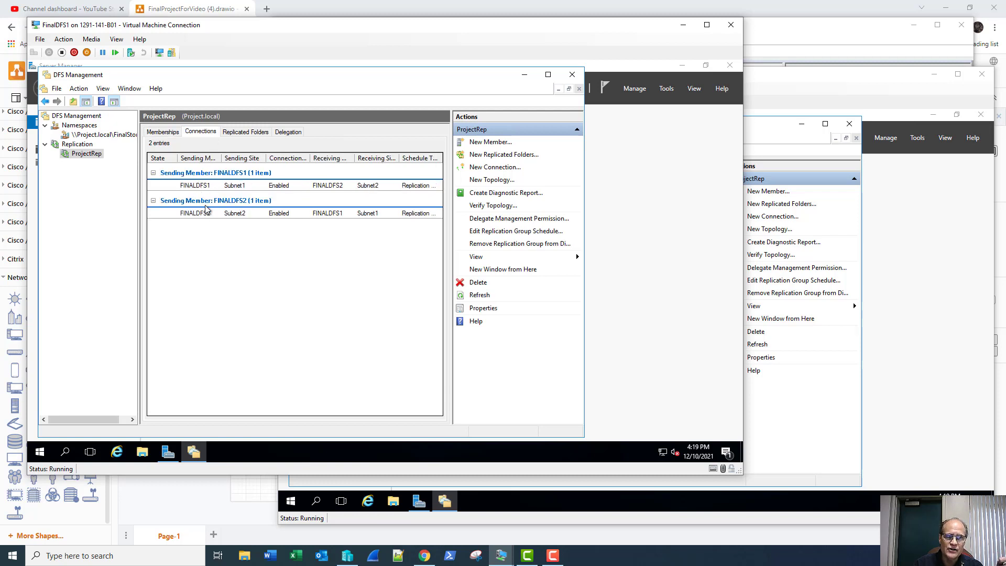
{"action": "left_click", "coordinate": [237, 136]}
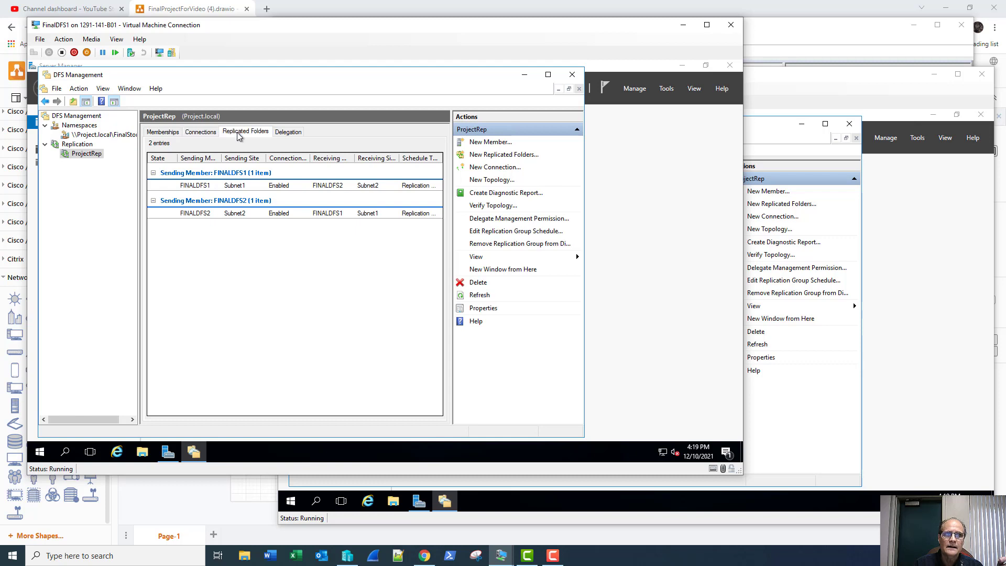
{"action": "right_click", "coordinate": [237, 172]}
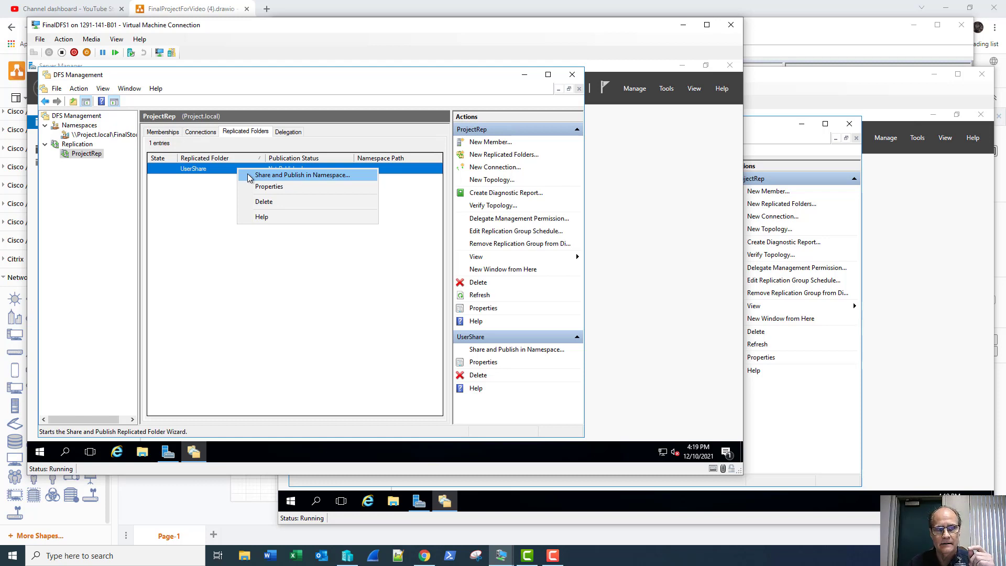
{"action": "left_click", "coordinate": [248, 175]}
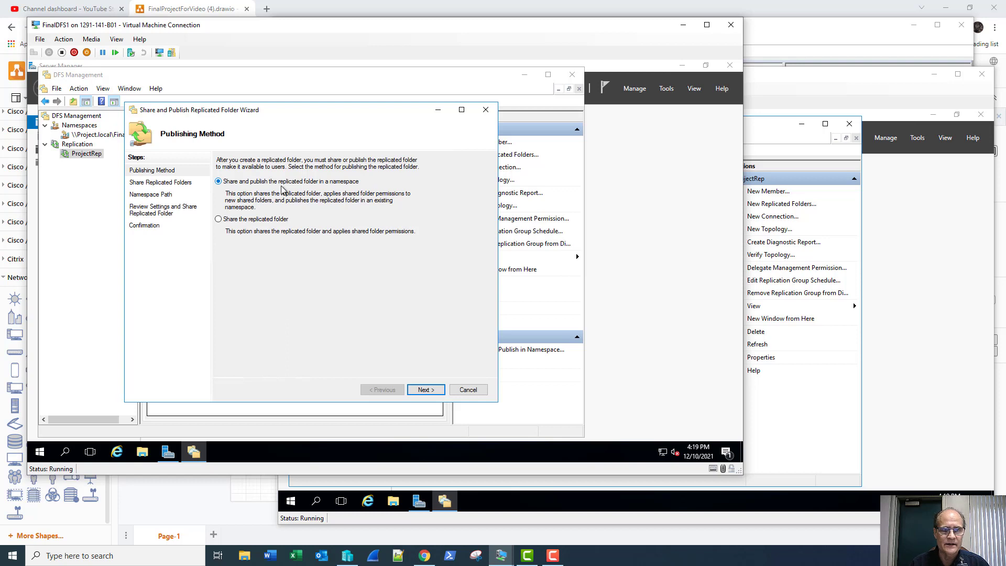
{"action": "left_click", "coordinate": [424, 391]}
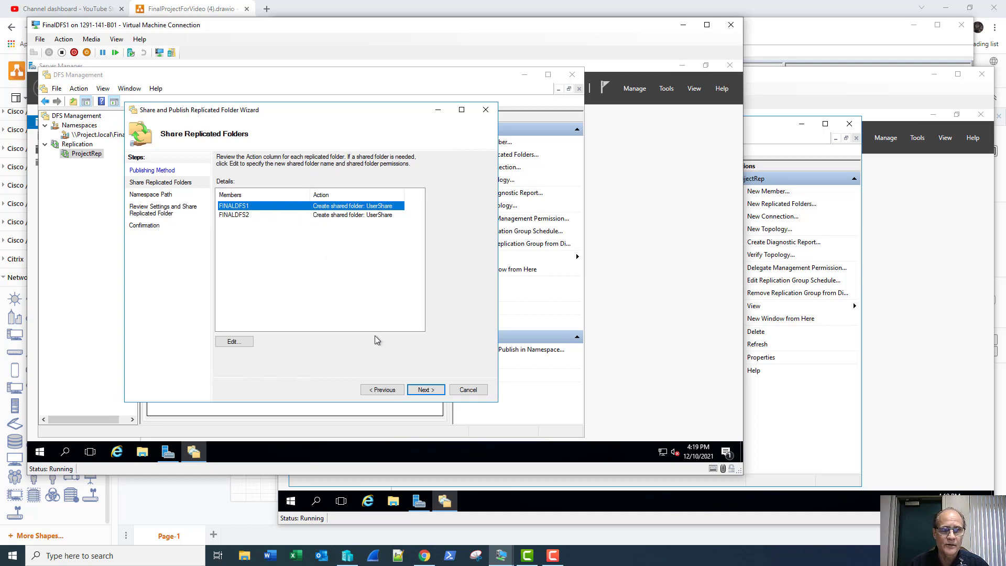
{"action": "left_click", "coordinate": [426, 390]}
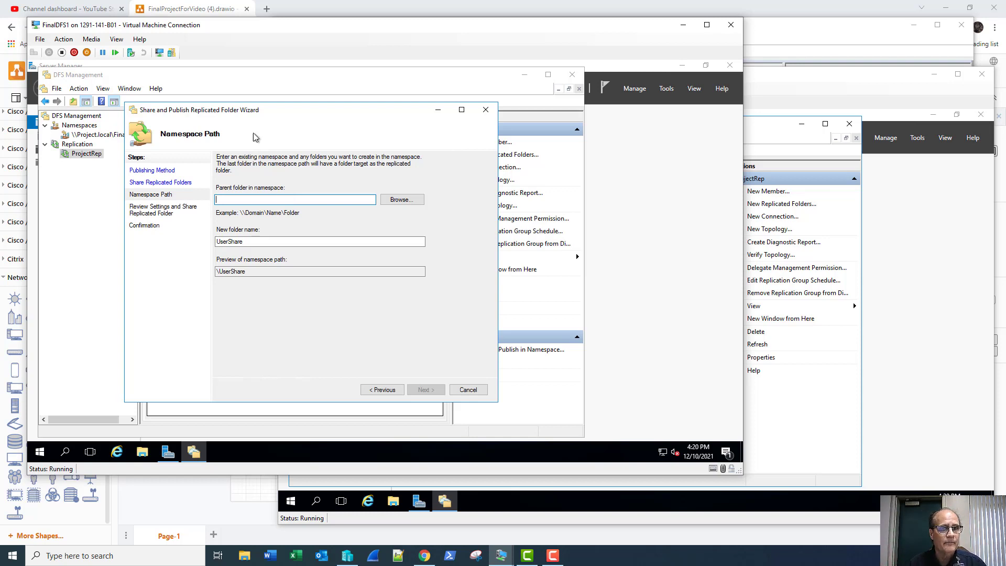
{"action": "left_click_drag", "start_coordinate": [272, 111], "coordinate": [292, 111]}
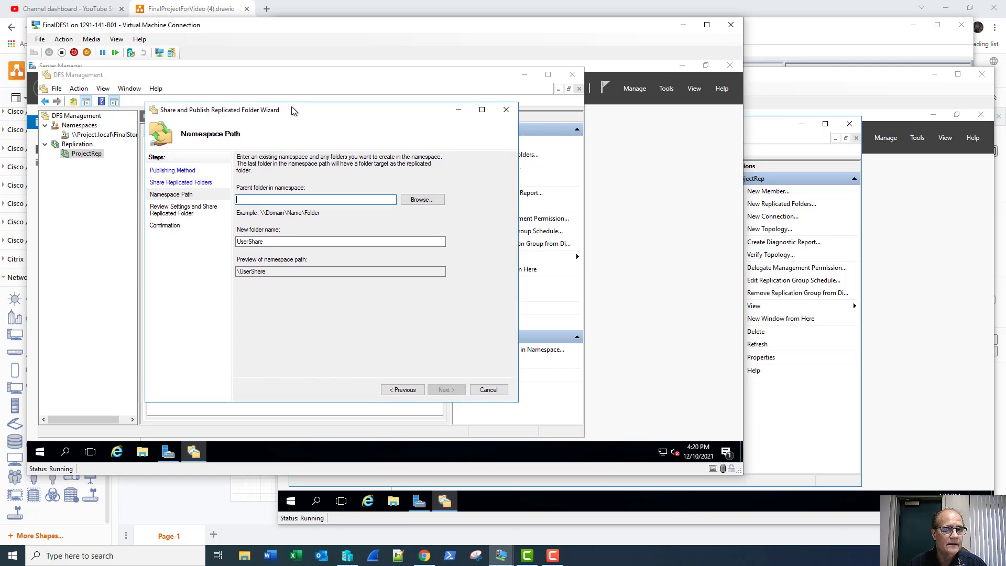
{"action": "left_click", "coordinate": [118, 137]}
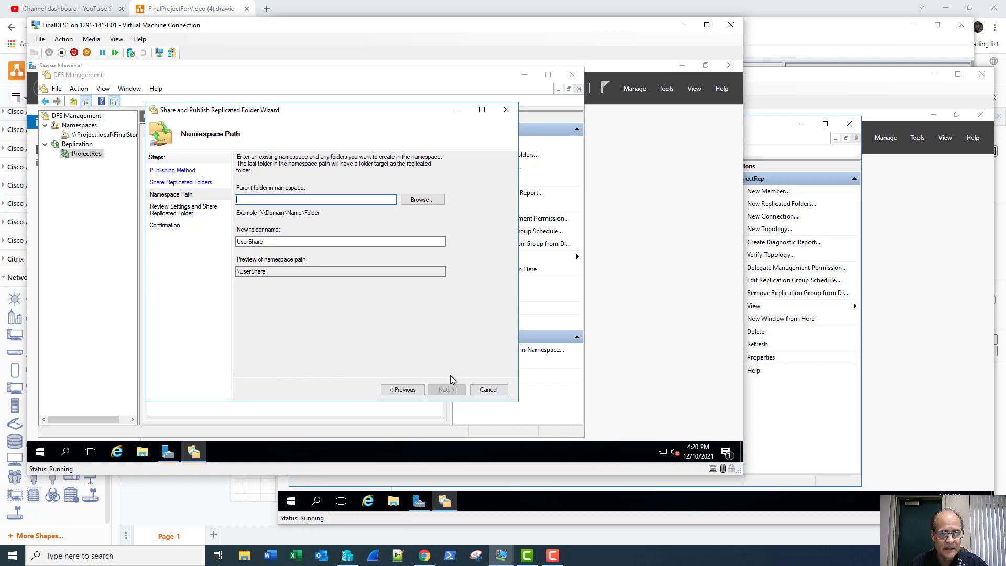
{"action": "left_click", "coordinate": [487, 393]}
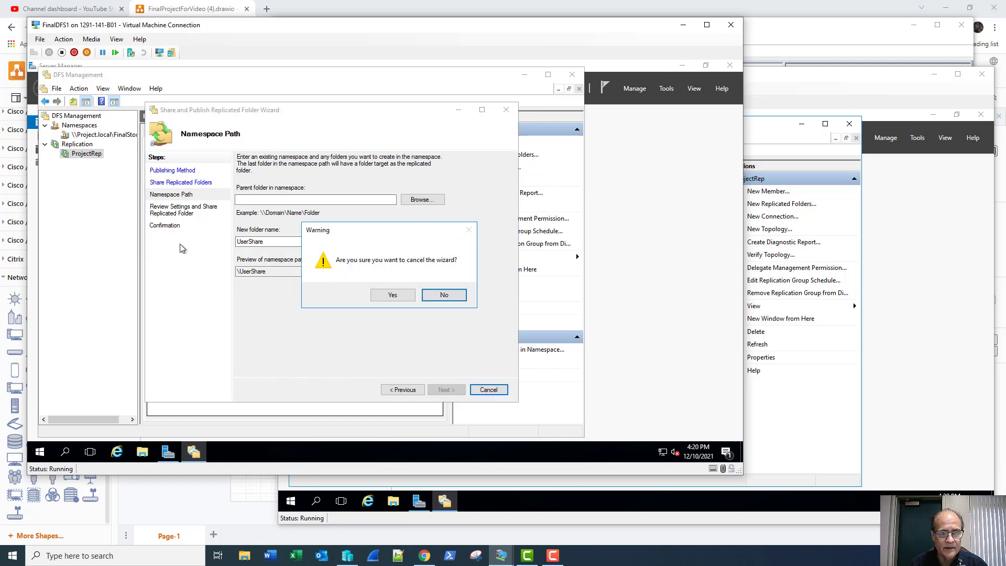
{"action": "left_click", "coordinate": [405, 295]}
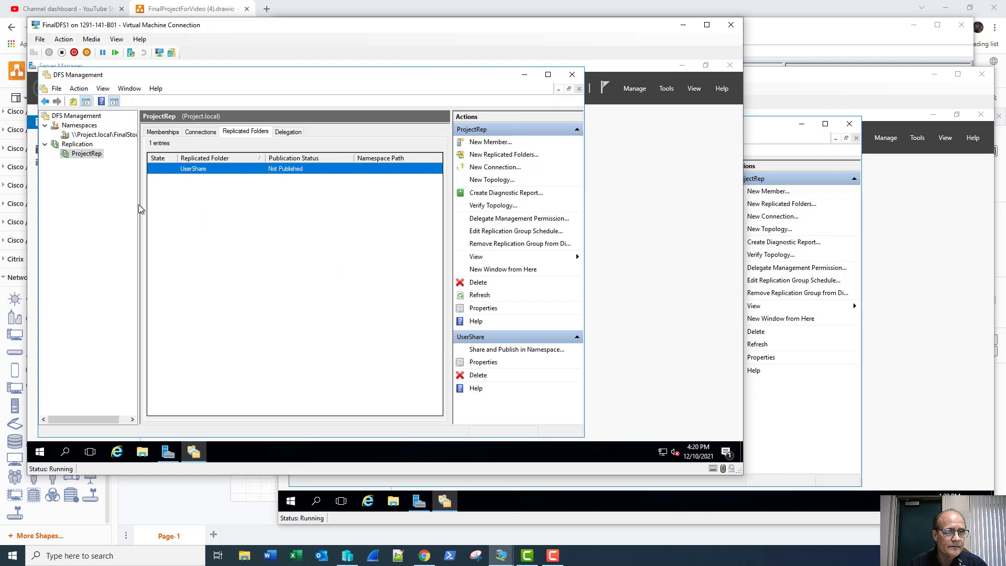
Start Share and Publish in Namespace for UserShare with parent folder \\Project.local\FinalStorage.
{"action": "left_click_drag", "start_coordinate": [139, 205], "coordinate": [166, 211]}
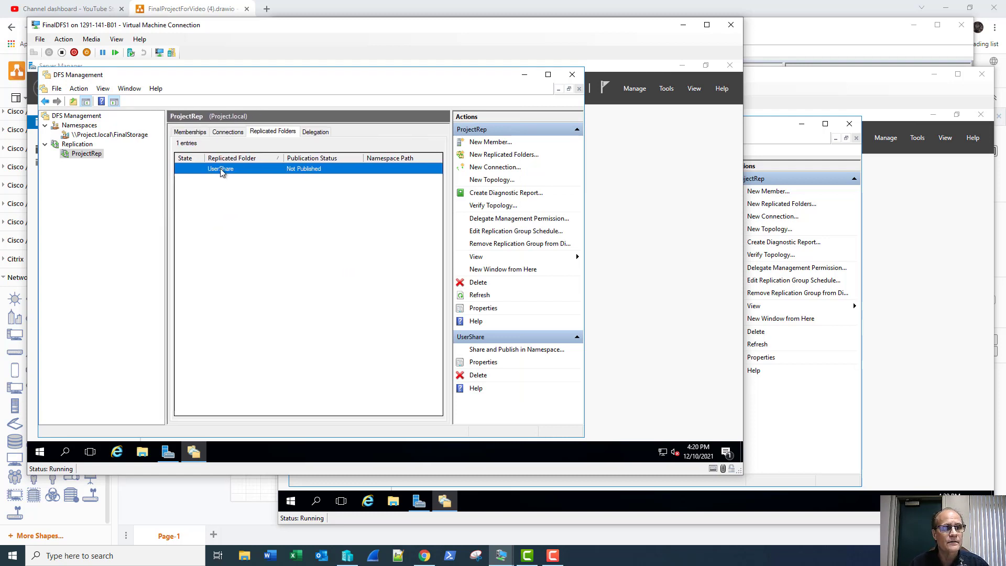
{"action": "right_click", "coordinate": [297, 165]}
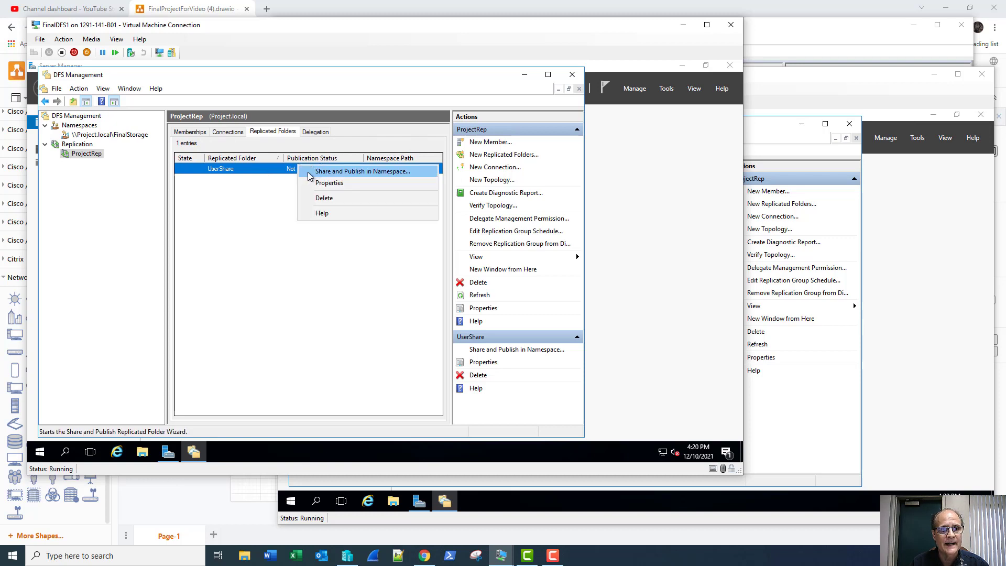
{"action": "left_click", "coordinate": [310, 173]}
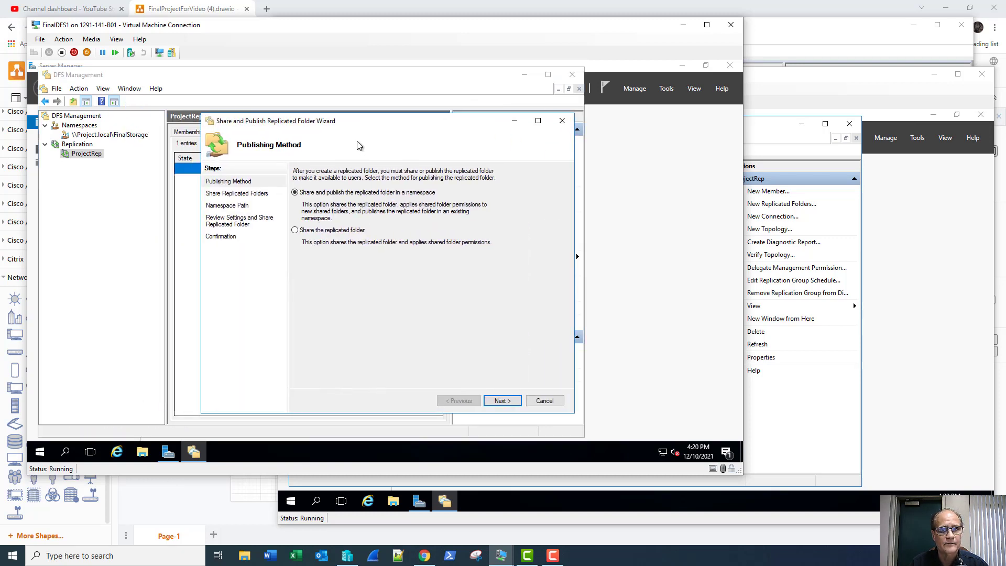
{"action": "left_click", "coordinate": [497, 403]}
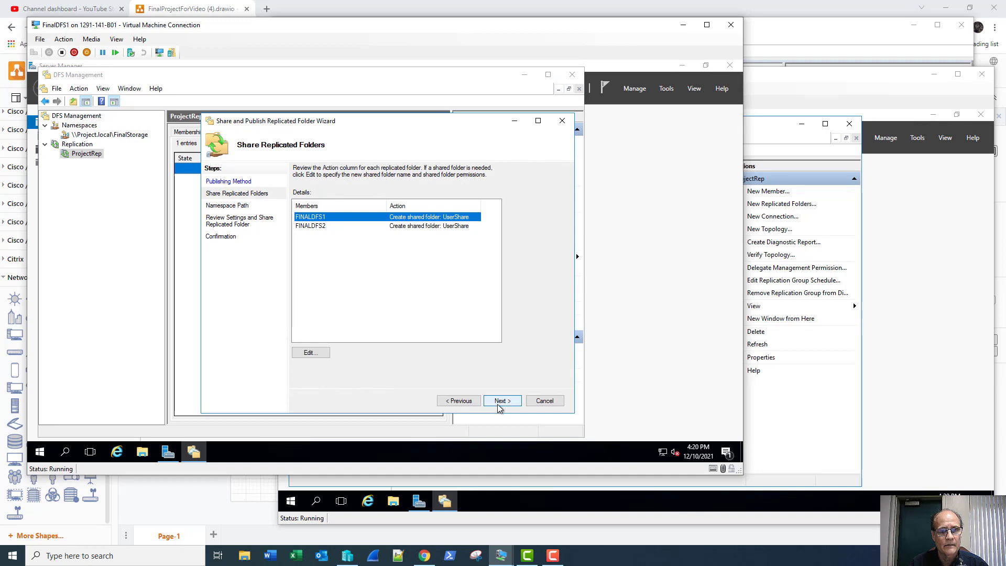
{"action": "left_click", "coordinate": [500, 403]}
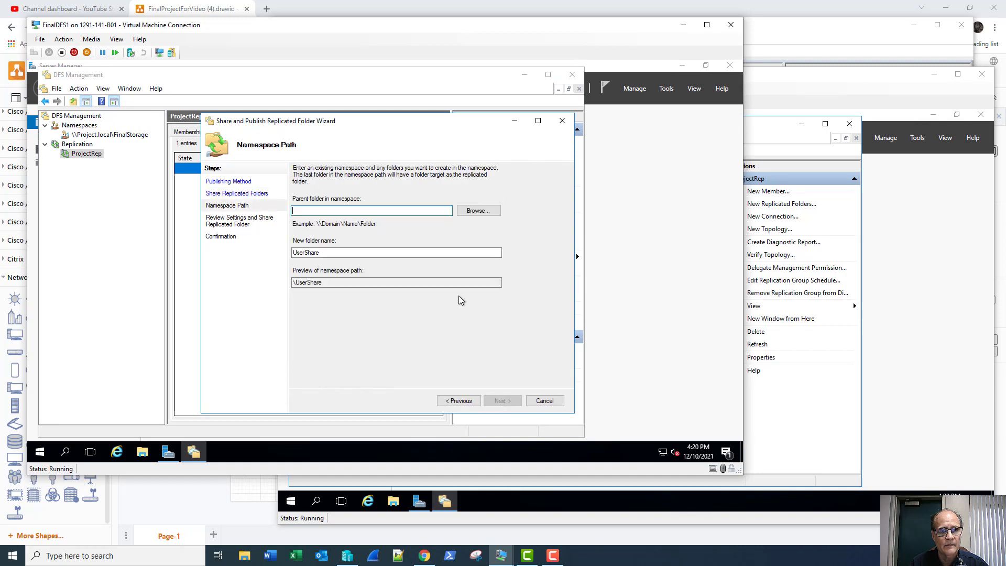
{"action": "left_click", "coordinate": [474, 211]}
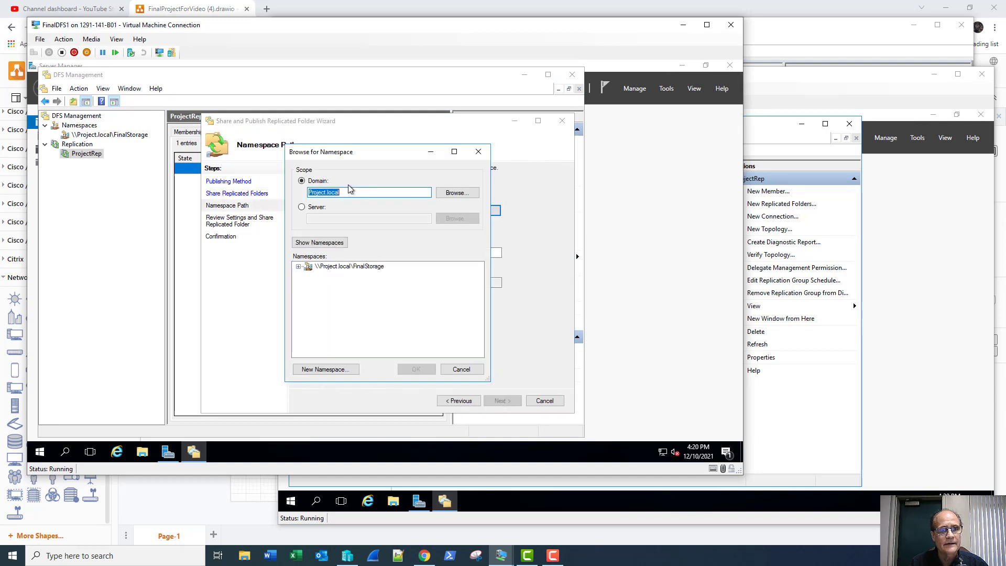
{"action": "left_click", "coordinate": [332, 269]}
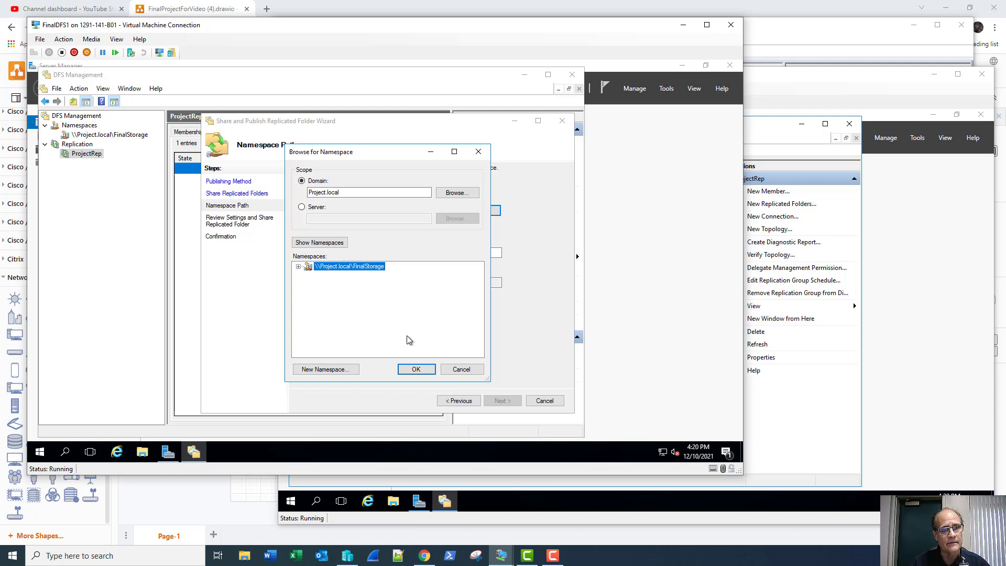
{"action": "left_click", "coordinate": [415, 370]}
{"action": "left_click", "coordinate": [373, 210]}
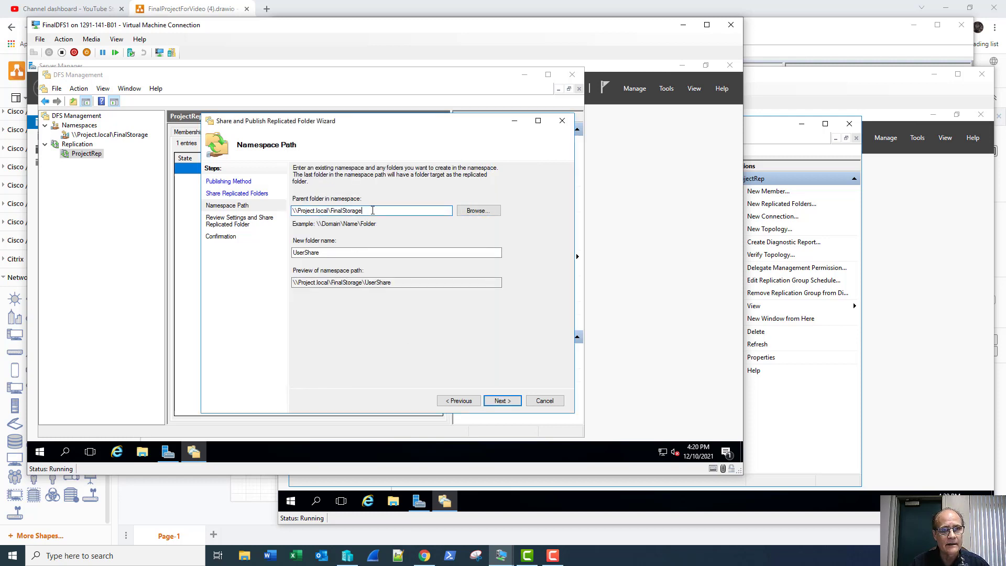
Fix the parent path to \\Project.local\FinalStorage, then share and publish UserShare successfully.
{"action": "type", "text": "\\"}
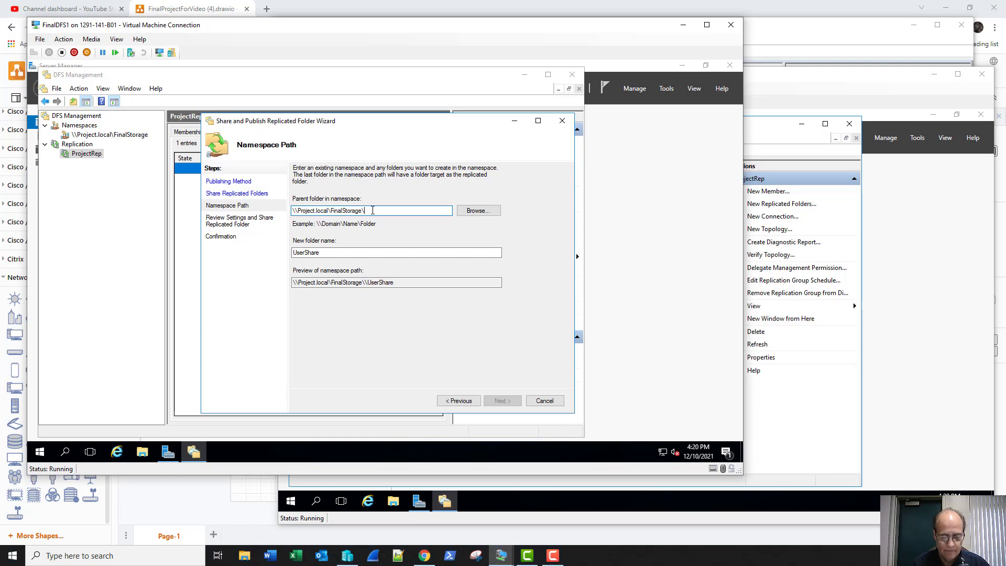
{"action": "type", "text": "User"}
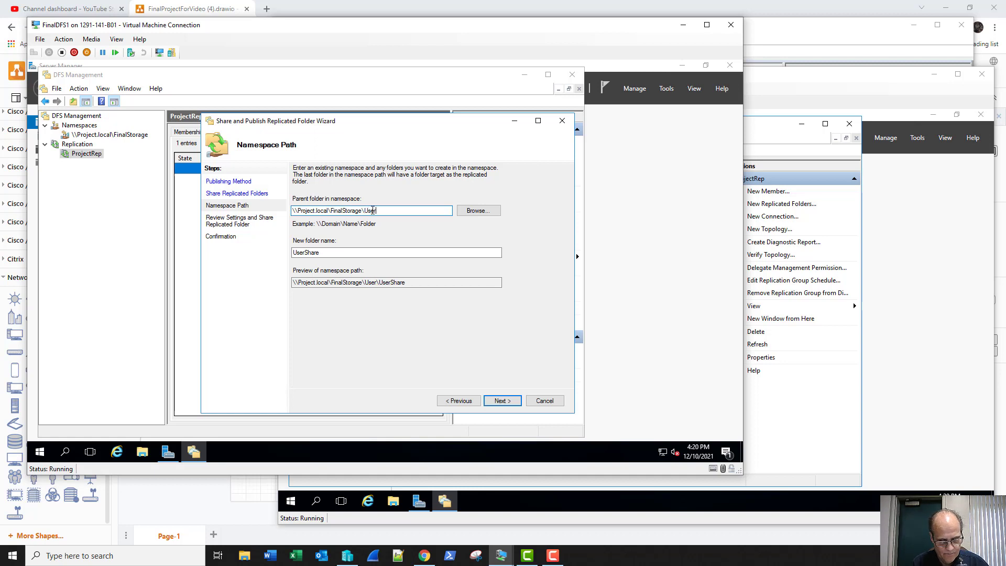
{"action": "type", "text": "Share"}
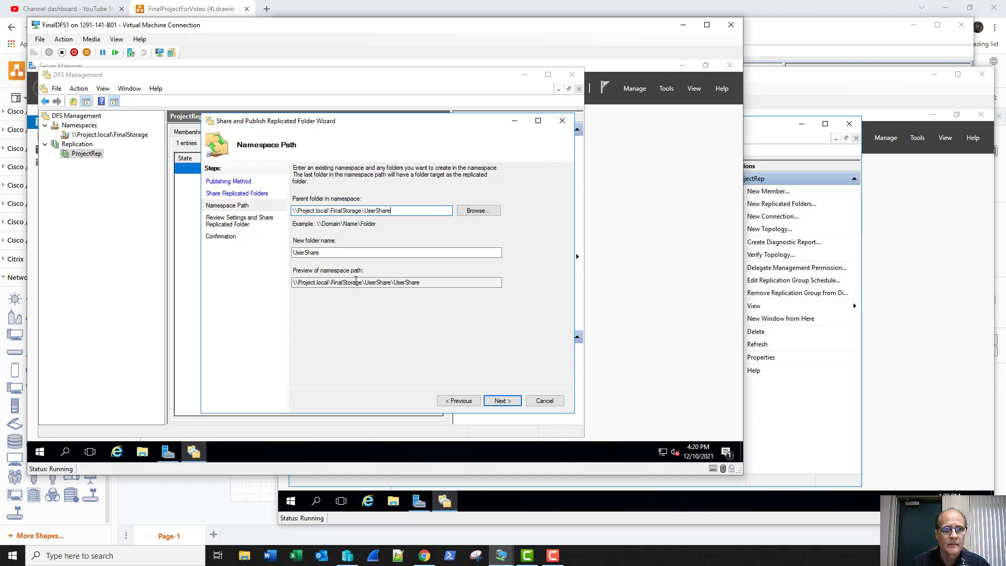
{"action": "key", "text": "BackSpace"}
{"action": "key", "text": "BackSpace"}
{"action": "key", "text": "BackSpace"}
{"action": "key", "text": "BackSpace"}
{"action": "key", "text": "BackSpace"}
{"action": "key", "text": "BackSpace"}
{"action": "key", "text": "BackSpace"}
{"action": "key", "text": "BackSpace"}
{"action": "key", "text": "BackSpace"}
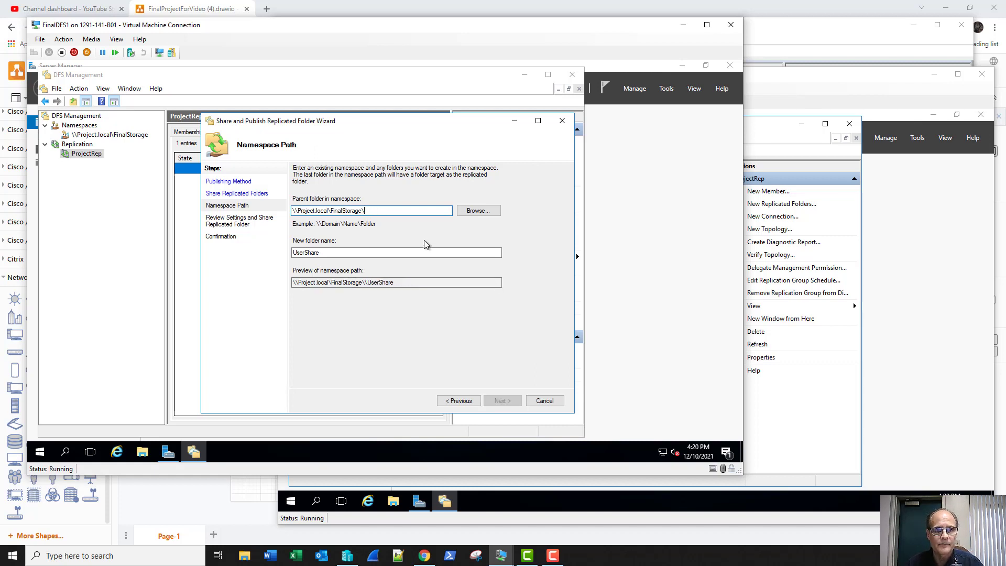
{"action": "key", "text": "BackSpace"}
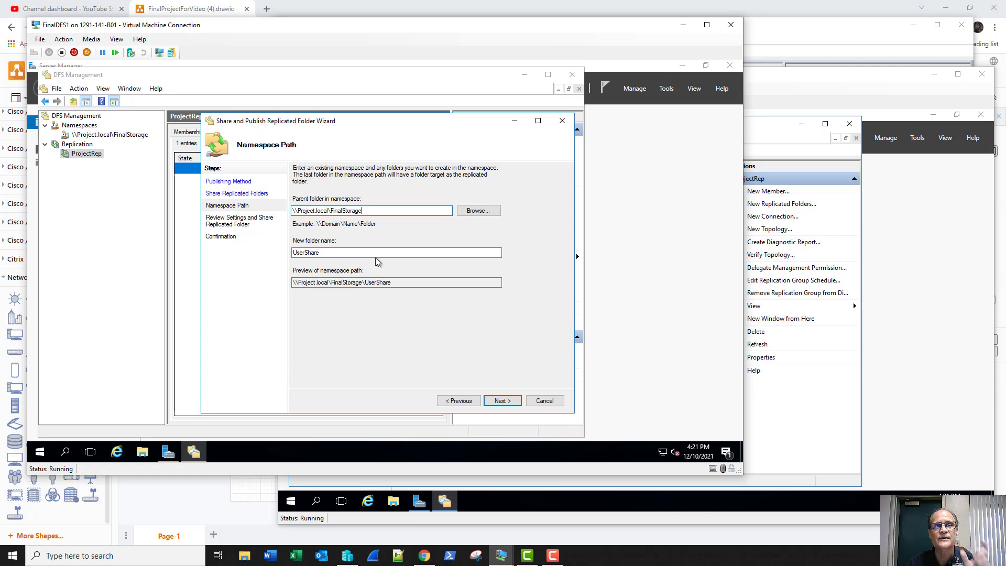
{"action": "left_click", "coordinate": [502, 401]}
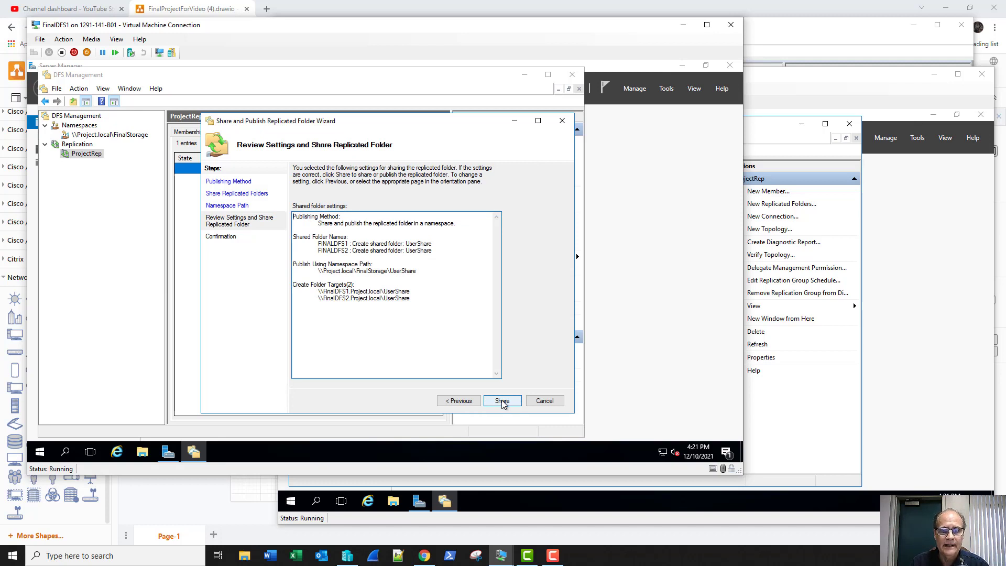
{"action": "left_click", "coordinate": [502, 401]}
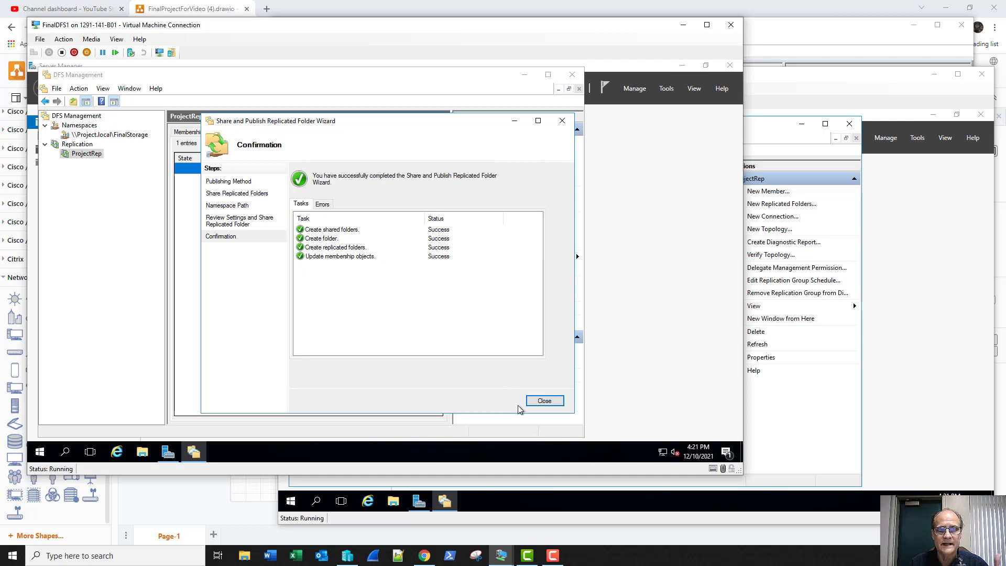
{"action": "left_click", "coordinate": [538, 404]}
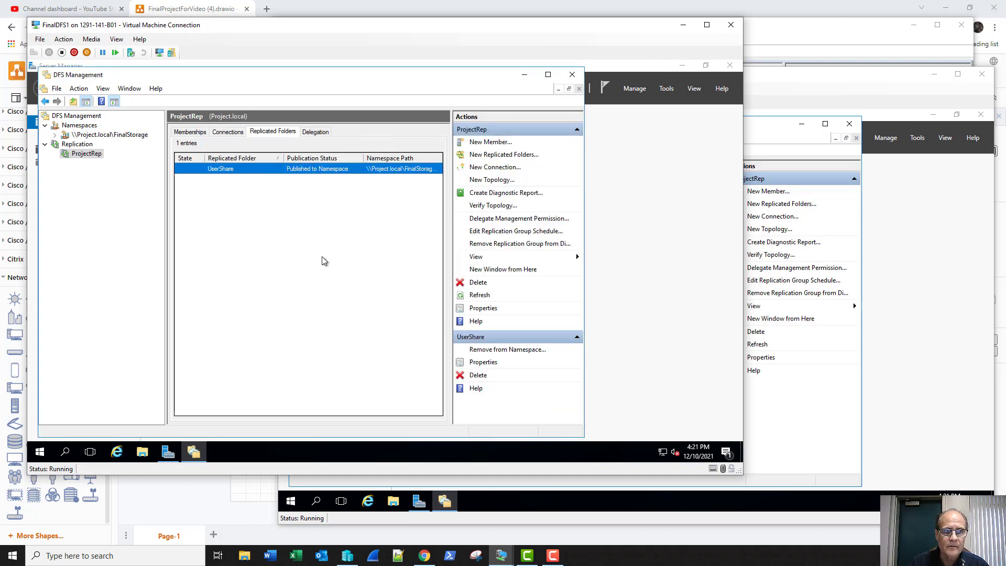
Browse File Explorer to \\project.local\finalstorage\UserShare, showing the User1 folder inside.
{"action": "left_click", "coordinate": [144, 455]}
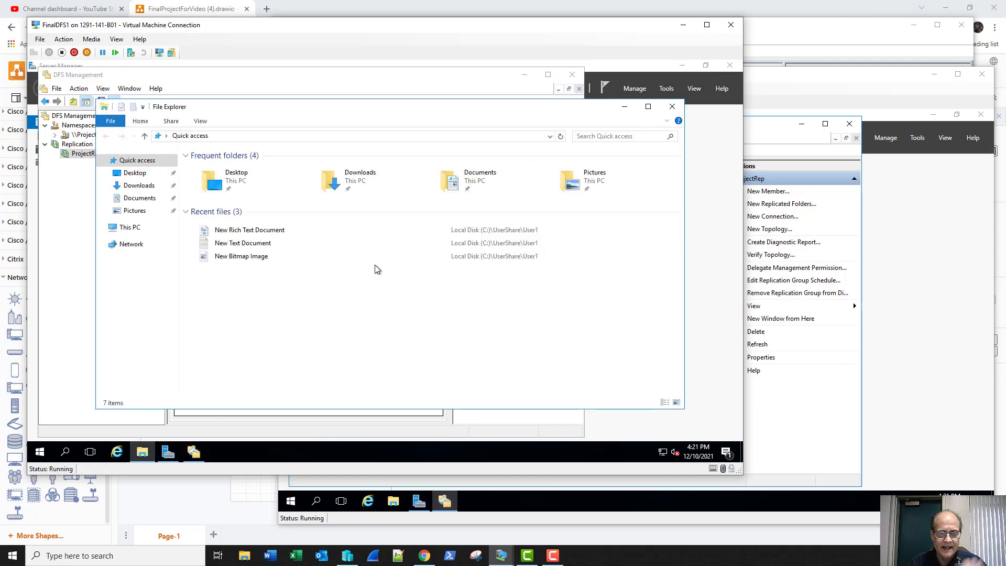
{"action": "left_click", "coordinate": [348, 139]}
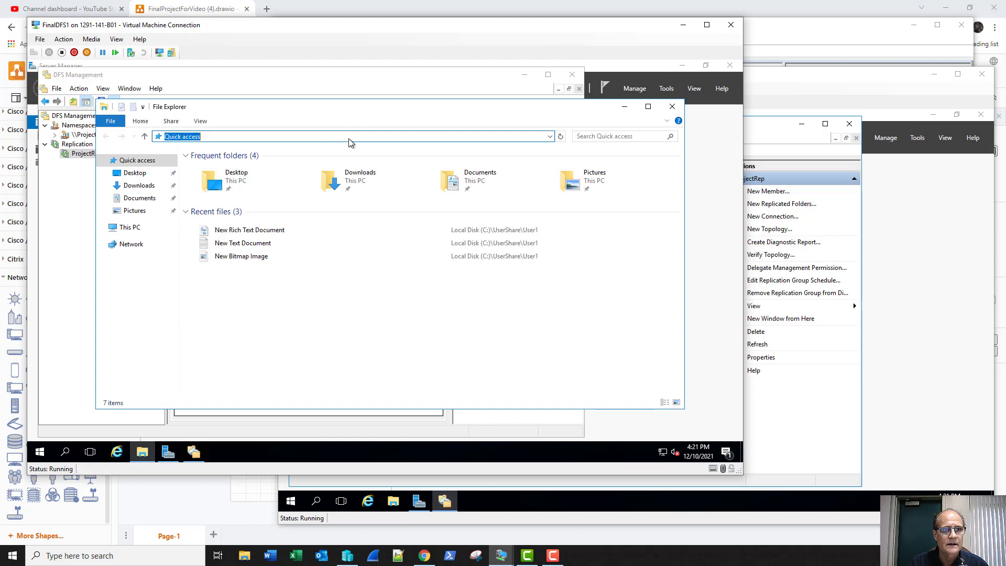
{"action": "type", "text": "\\\\"}
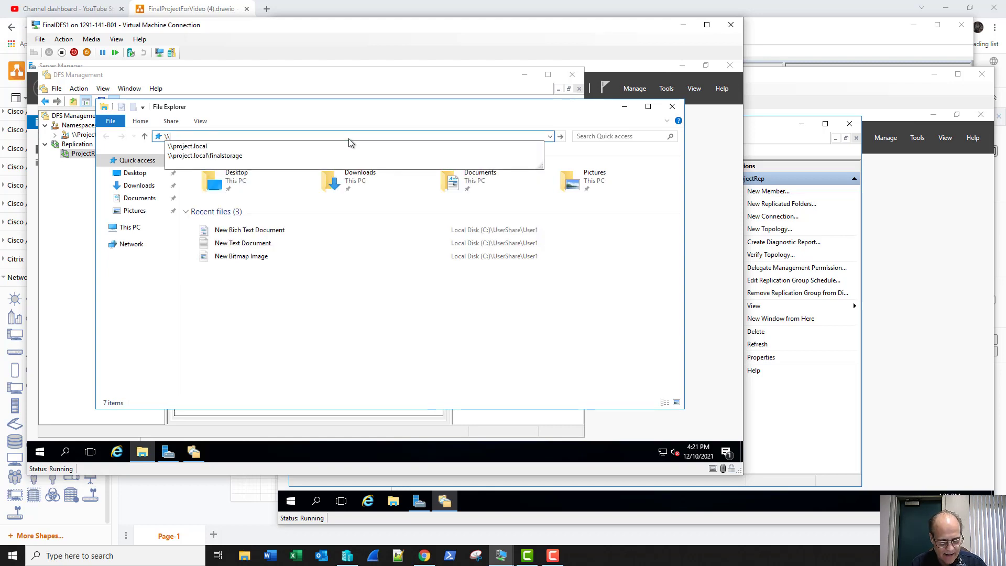
{"action": "key", "text": "Down"}
{"action": "key", "text": "Down"}
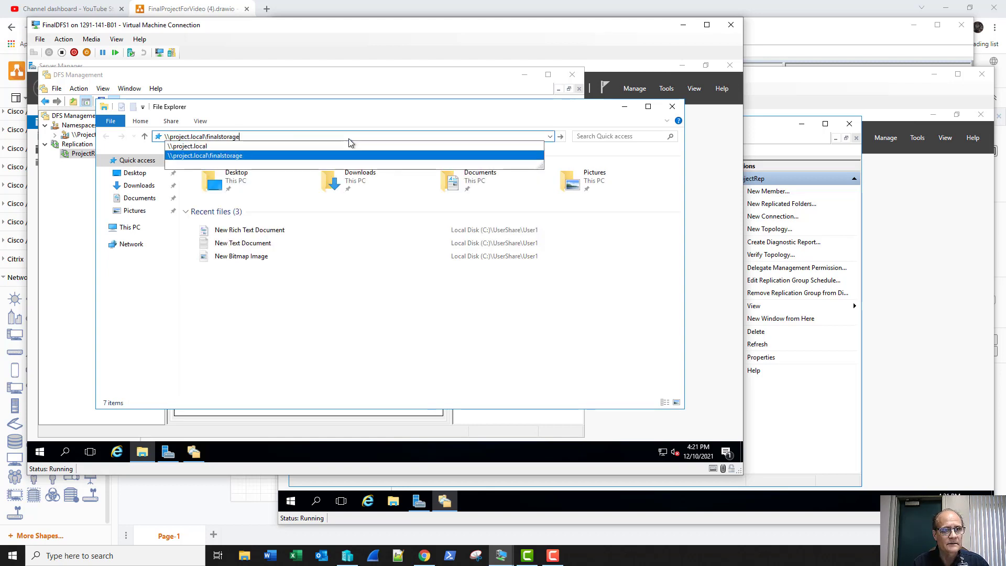
{"action": "key", "text": "Return"}
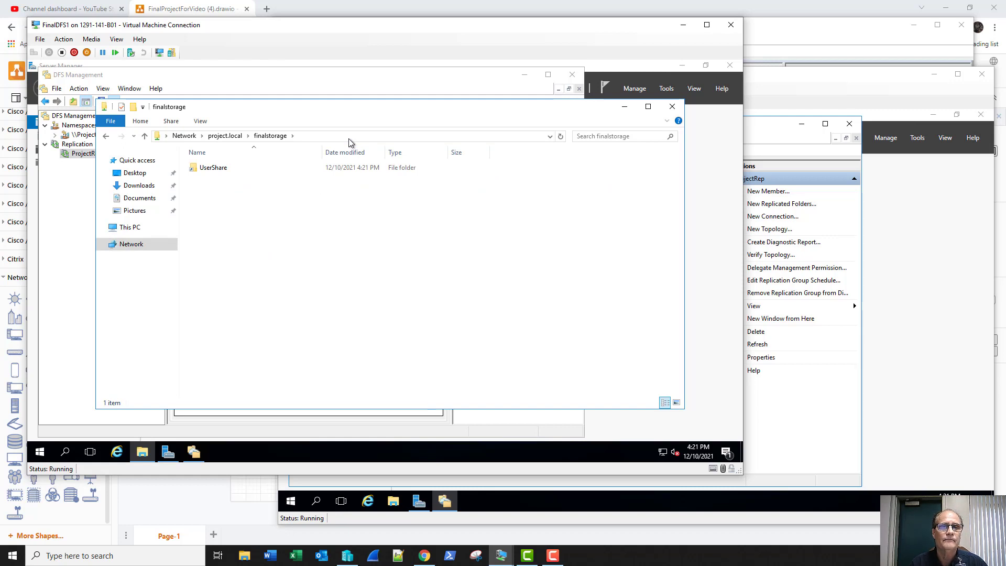
{"action": "double_click", "coordinate": [240, 170]}
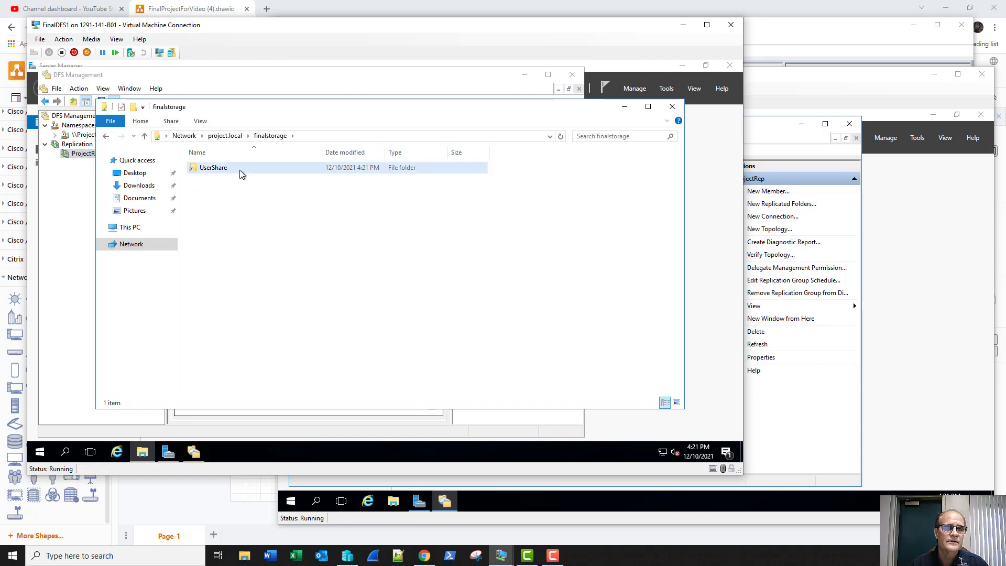
{"action": "left_click", "coordinate": [351, 138]}
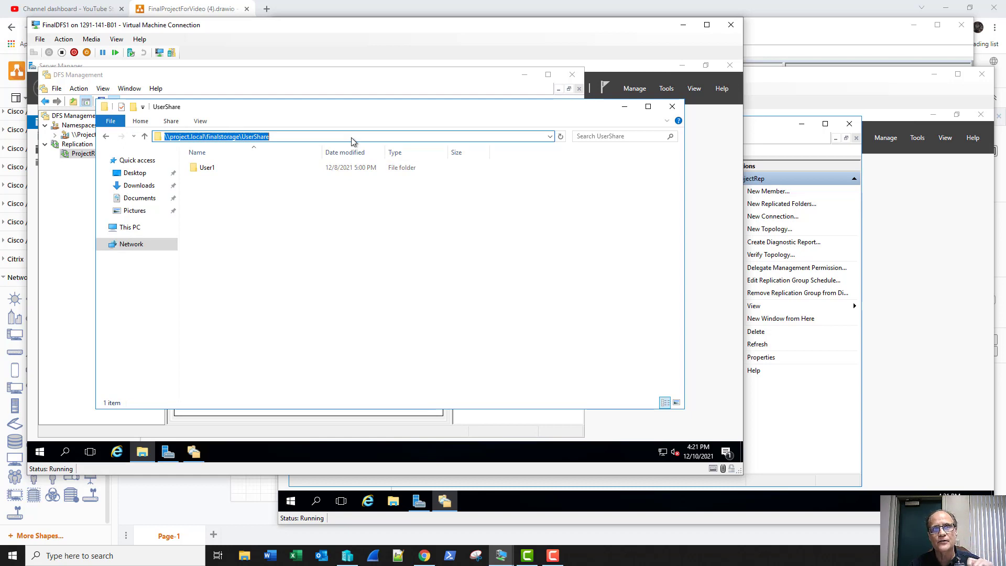
View User1's DFS referral list with FINALDFS1 active, then switch to the FinalDFS2 VM.
{"action": "right_click", "coordinate": [216, 168]}
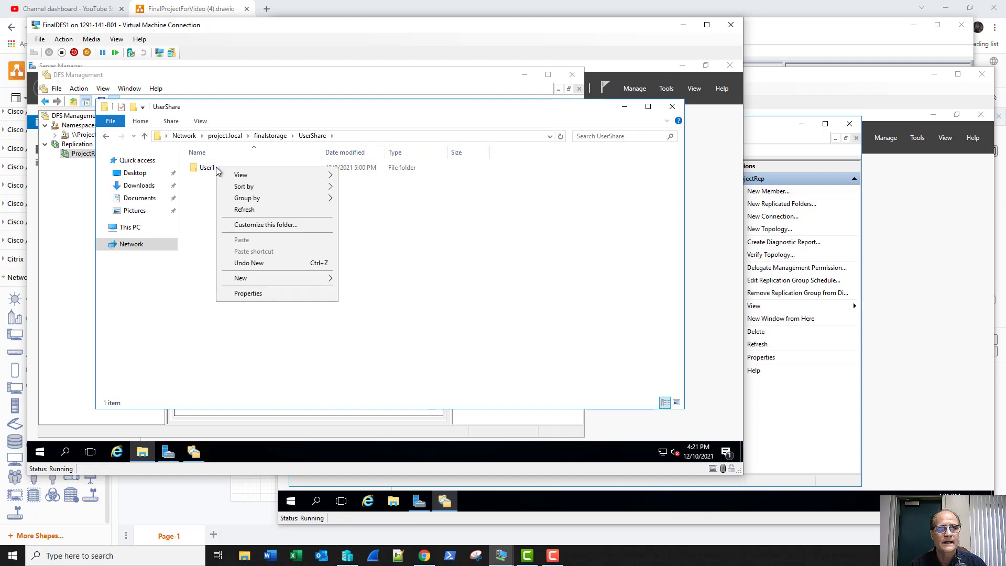
{"action": "left_click", "coordinate": [206, 167]}
{"action": "right_click", "coordinate": [204, 166]}
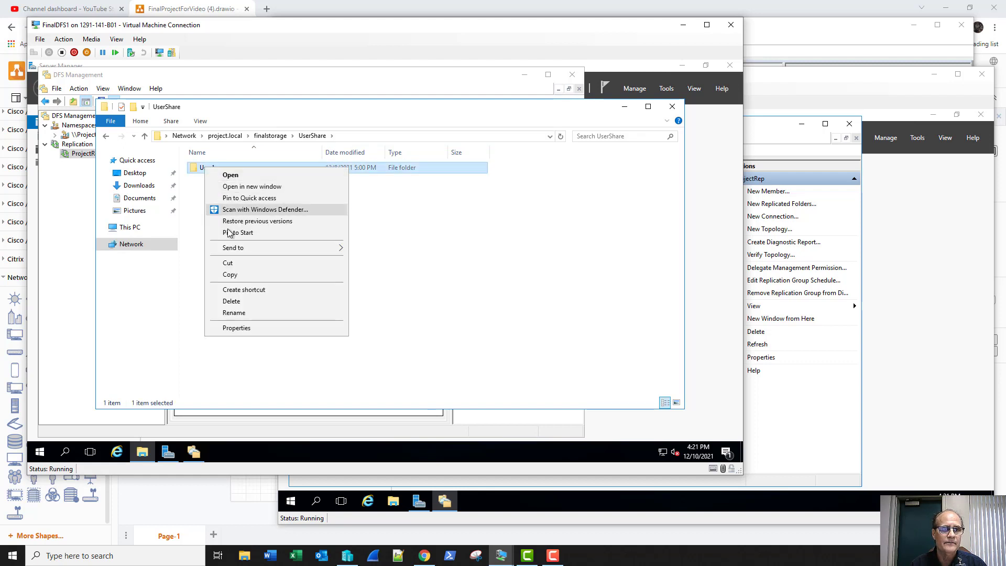
{"action": "left_click", "coordinate": [254, 328]}
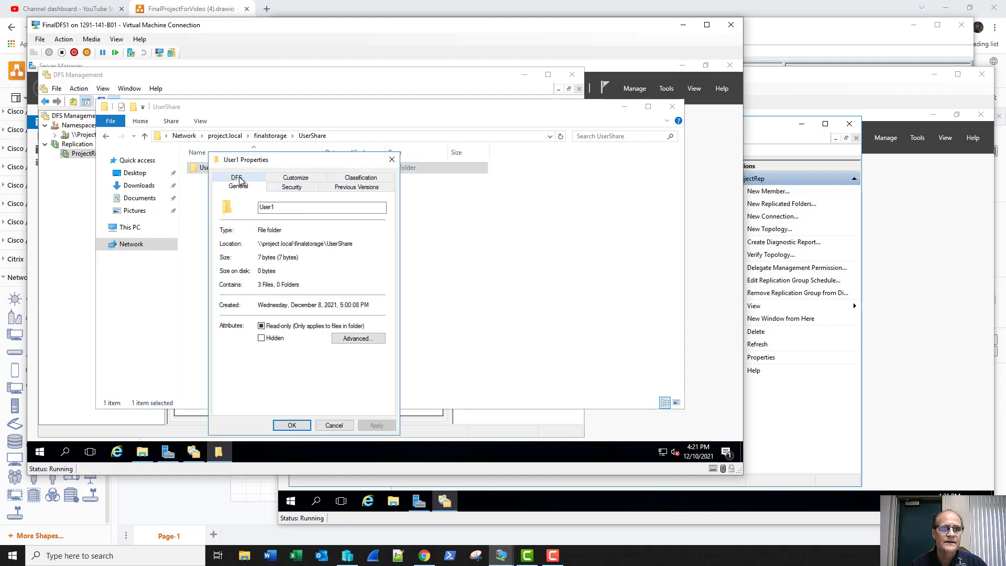
{"action": "left_click", "coordinate": [238, 186]}
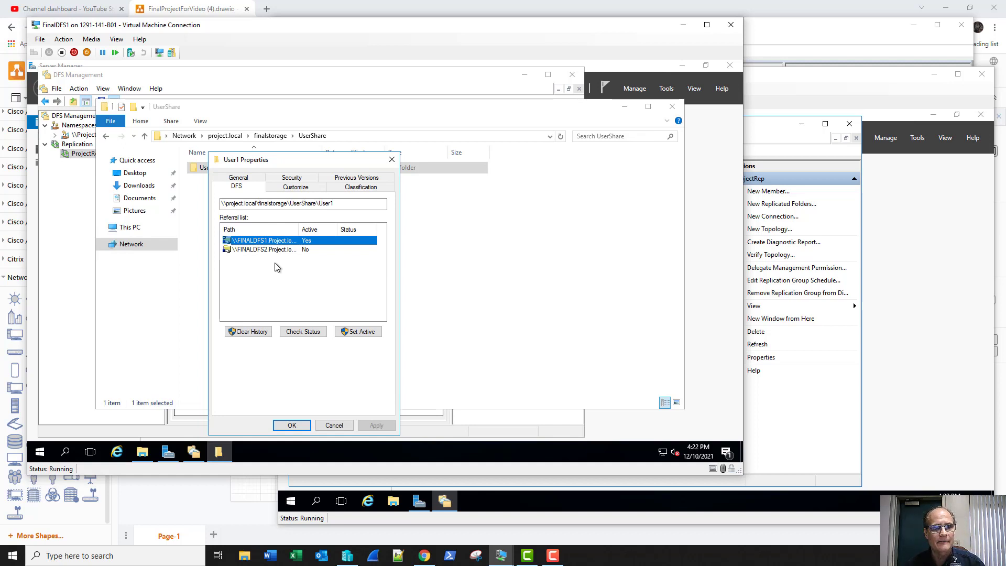
{"action": "left_click", "coordinate": [789, 134]}
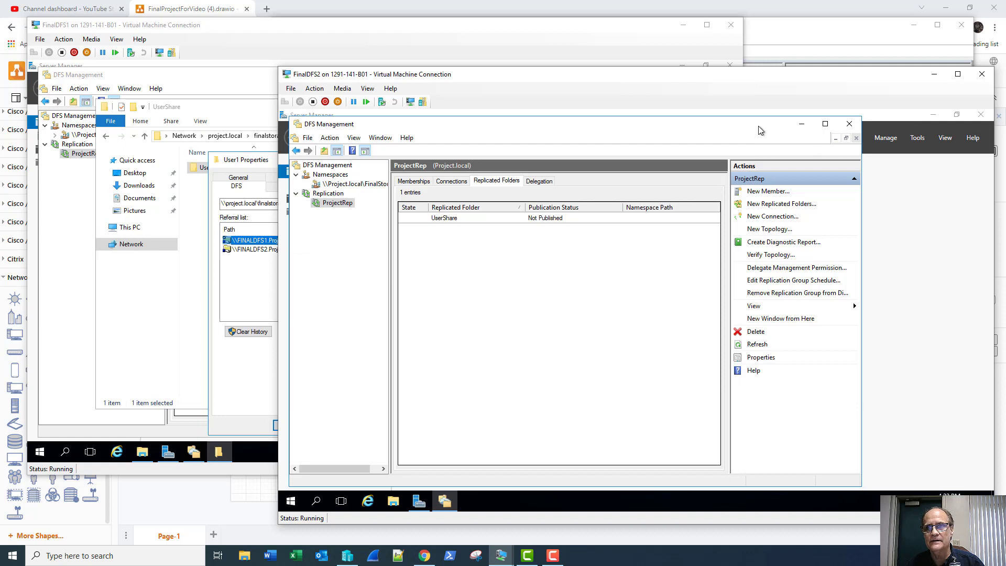
On FinalDFS2, confirm \\project.local shows only NETLOGON and SYSVOL, then return to FinalDFS1.
{"action": "left_click", "coordinate": [398, 503]}
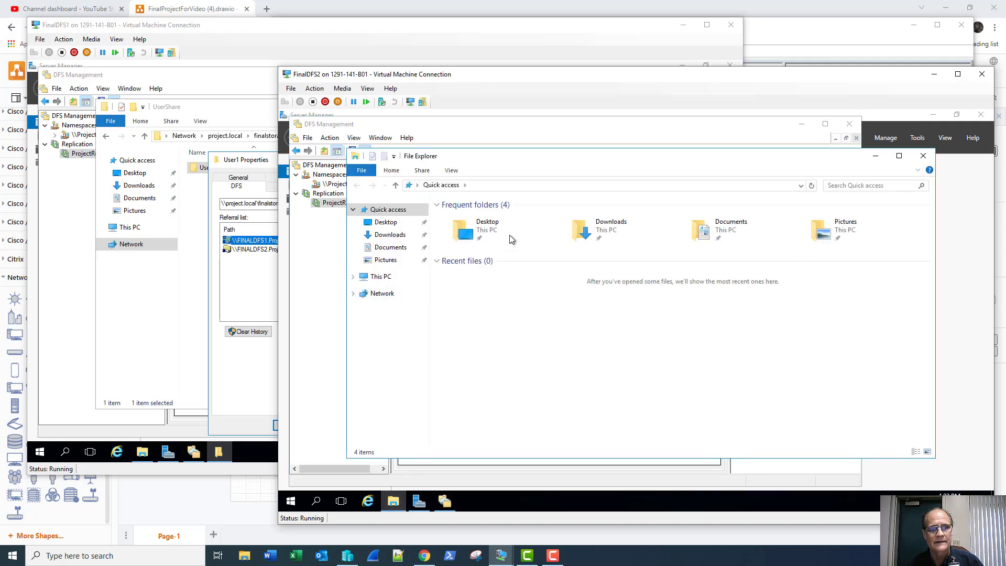
{"action": "left_click", "coordinate": [779, 186]}
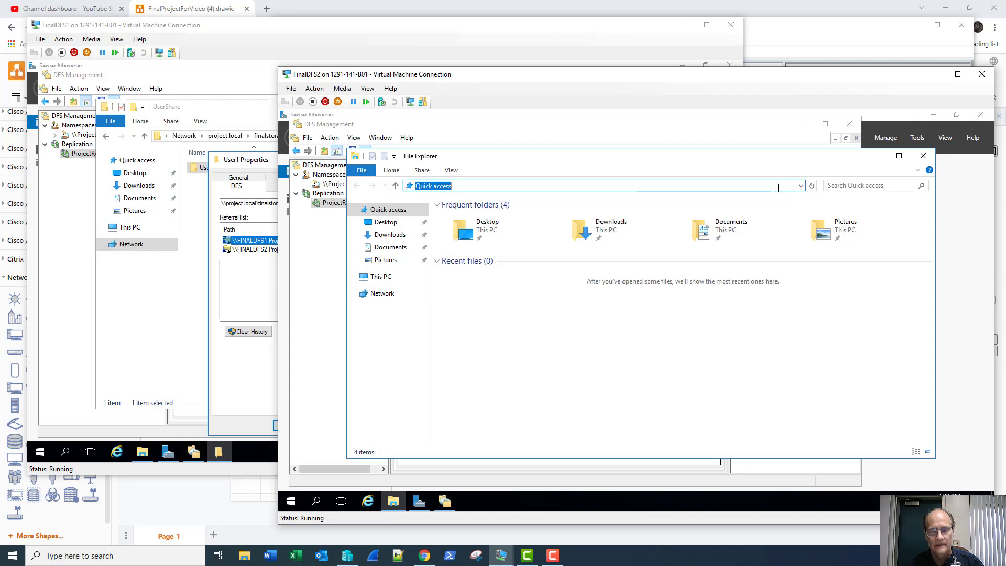
{"action": "type", "text": "\\\\p"}
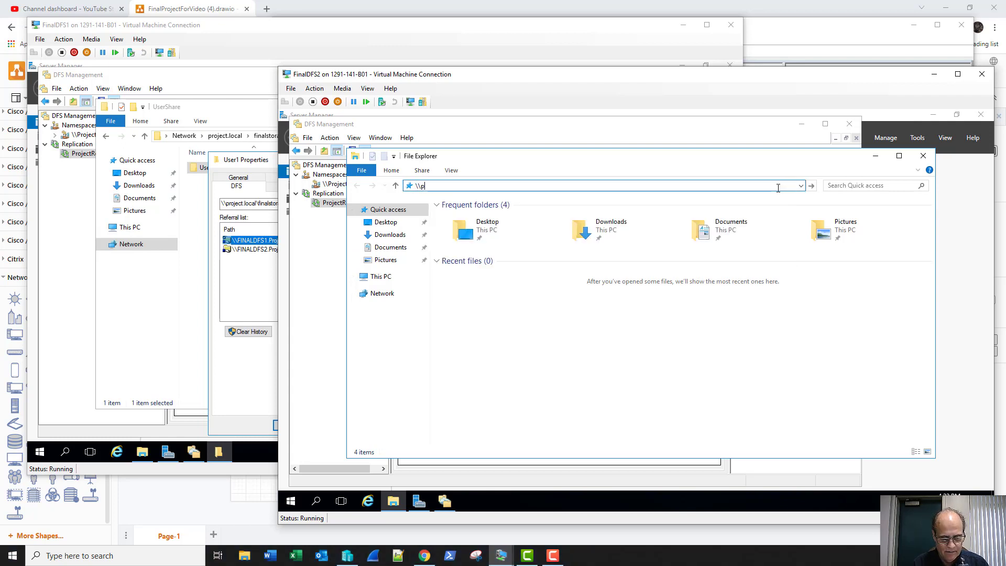
{"action": "type", "text": "roject"}
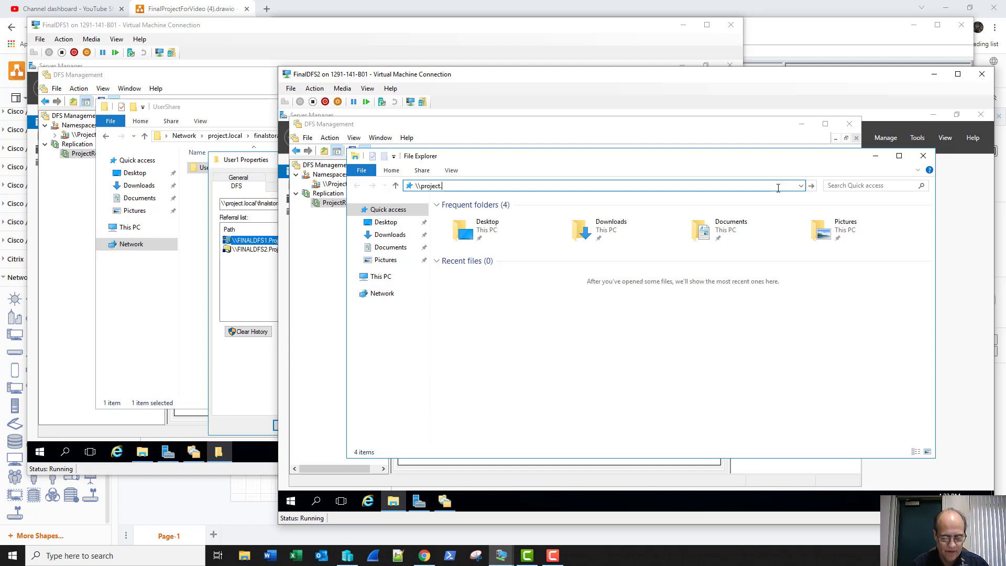
{"action": "type", "text": ".local"}
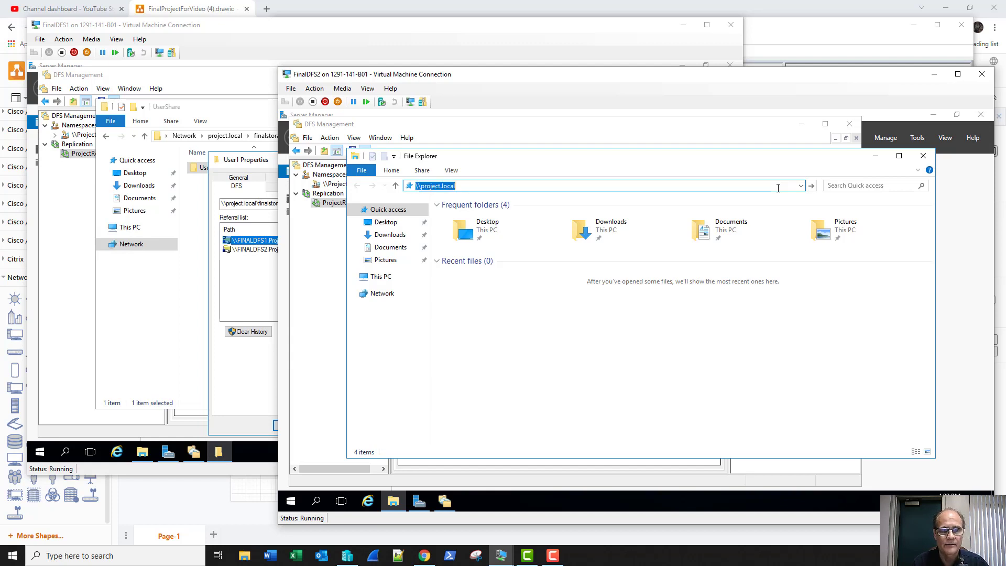
{"action": "key", "text": "Return"}
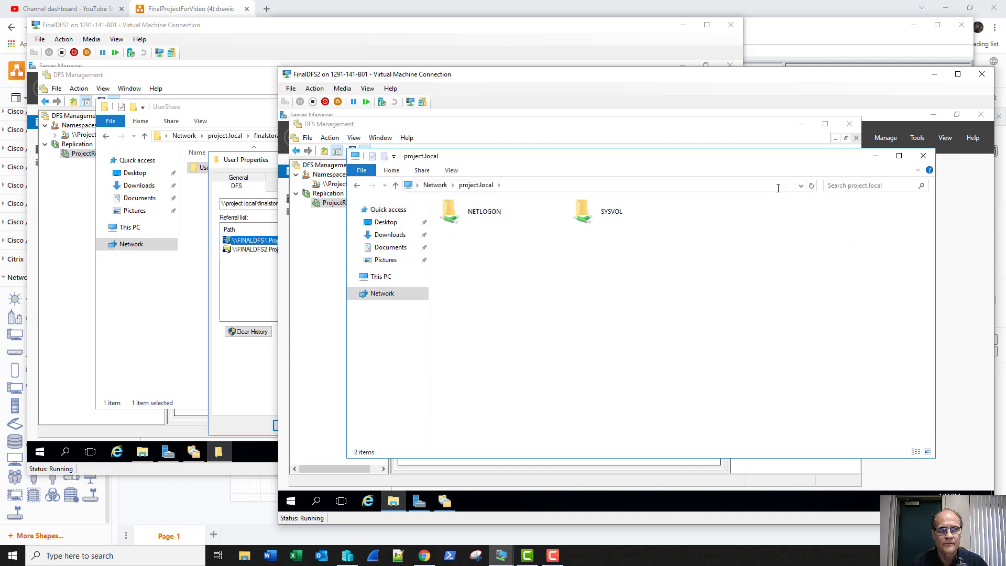
{"action": "left_click", "coordinate": [677, 185]}
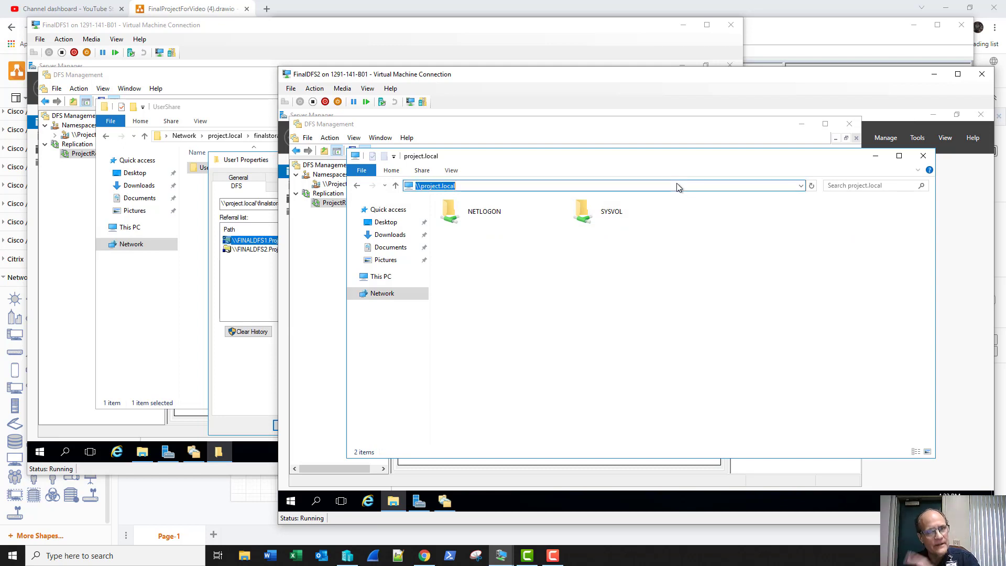
{"action": "left_click", "coordinate": [924, 156]}
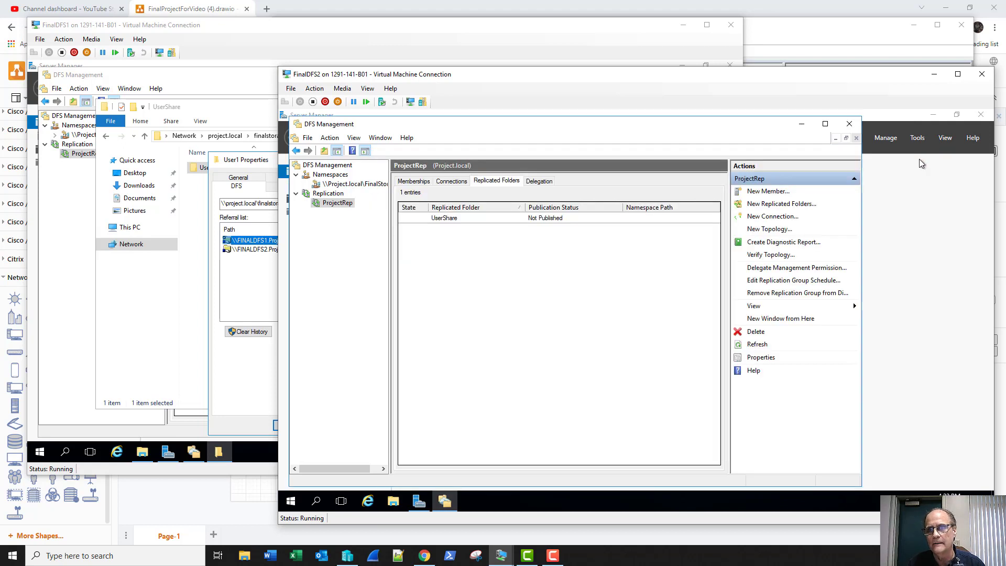
{"action": "left_click", "coordinate": [338, 30]}
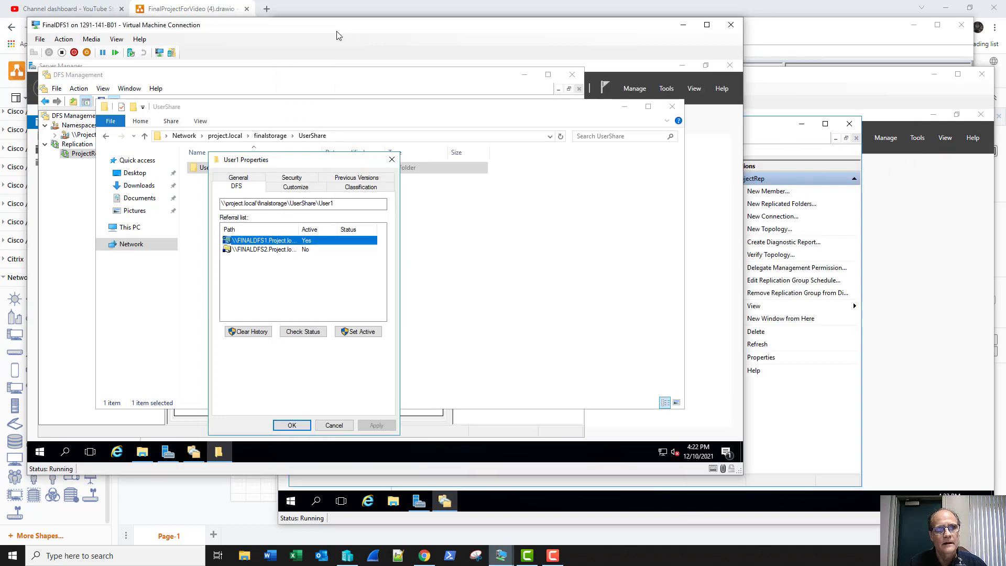
Reopen User1's DFS referrals and make FINALDFS1 the active referral target.
{"action": "left_click", "coordinate": [292, 426]}
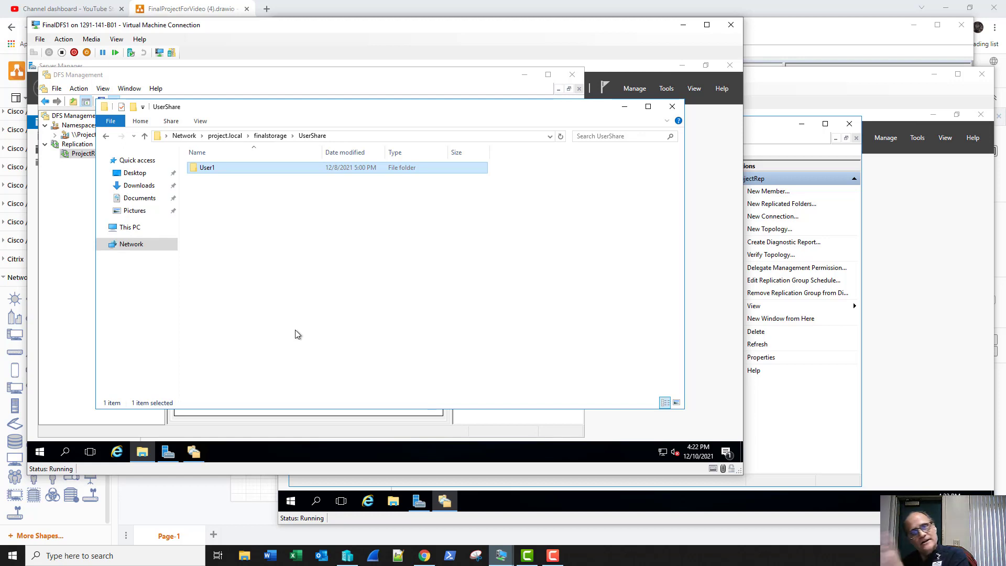
{"action": "right_click", "coordinate": [213, 168]}
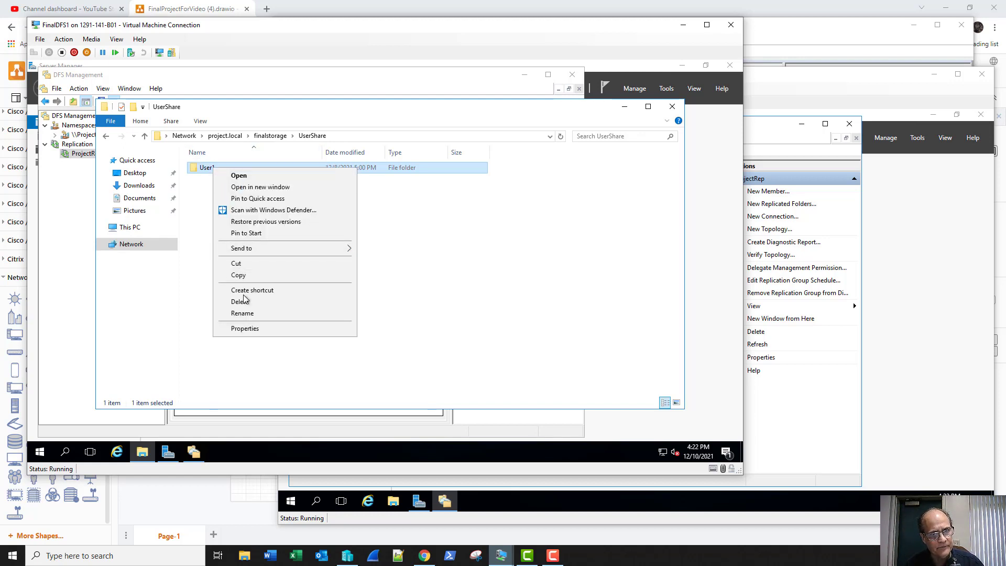
{"action": "left_click", "coordinate": [248, 329]}
{"action": "left_click", "coordinate": [254, 178]}
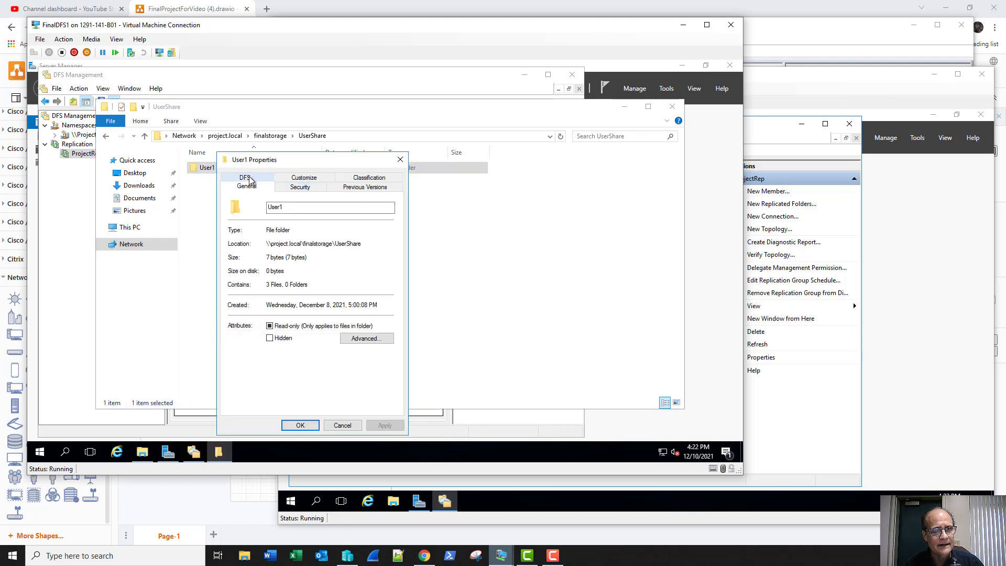
{"action": "left_click", "coordinate": [272, 250]}
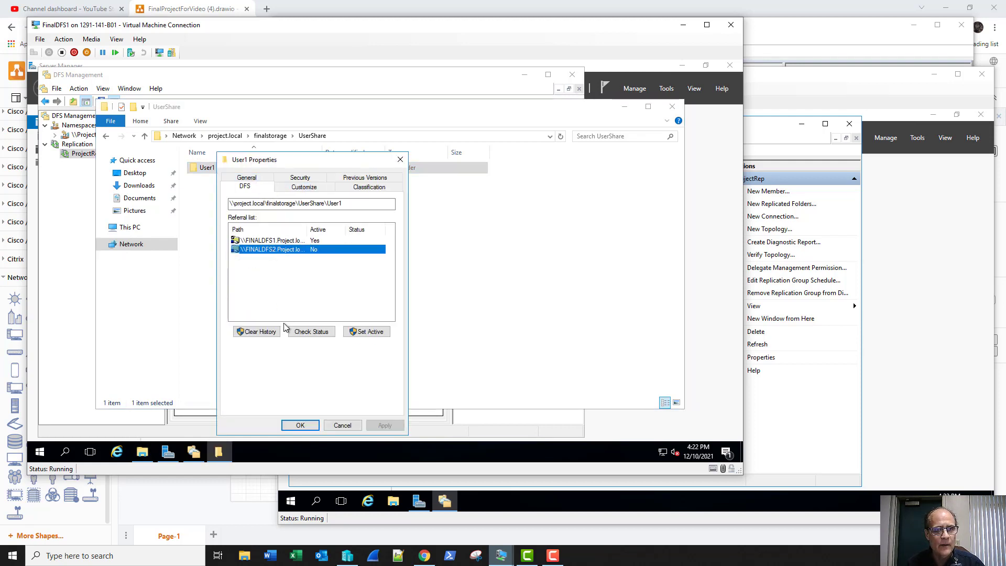
{"action": "left_click", "coordinate": [357, 334]}
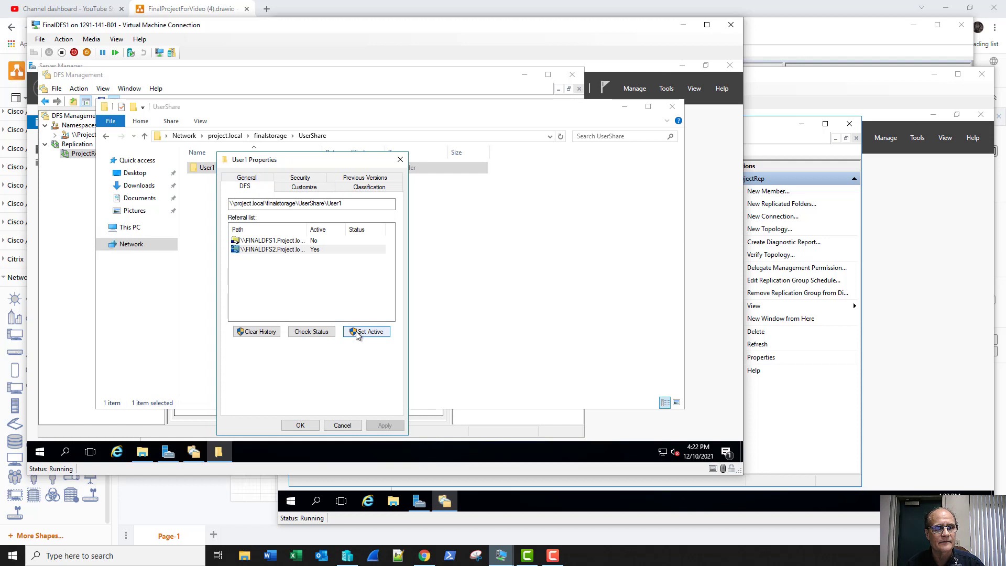
{"action": "left_click", "coordinate": [286, 241]}
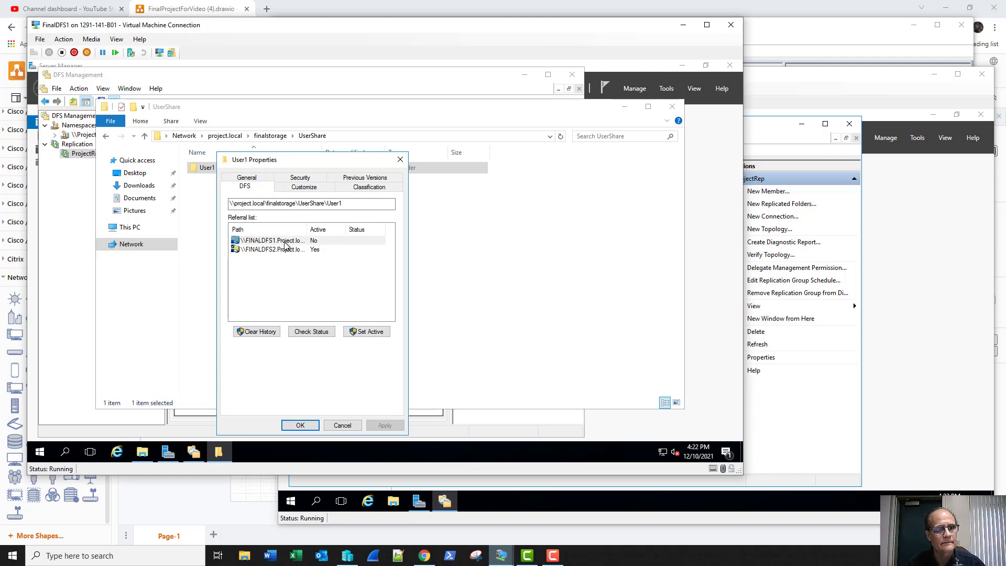
{"action": "left_click", "coordinate": [356, 332]}
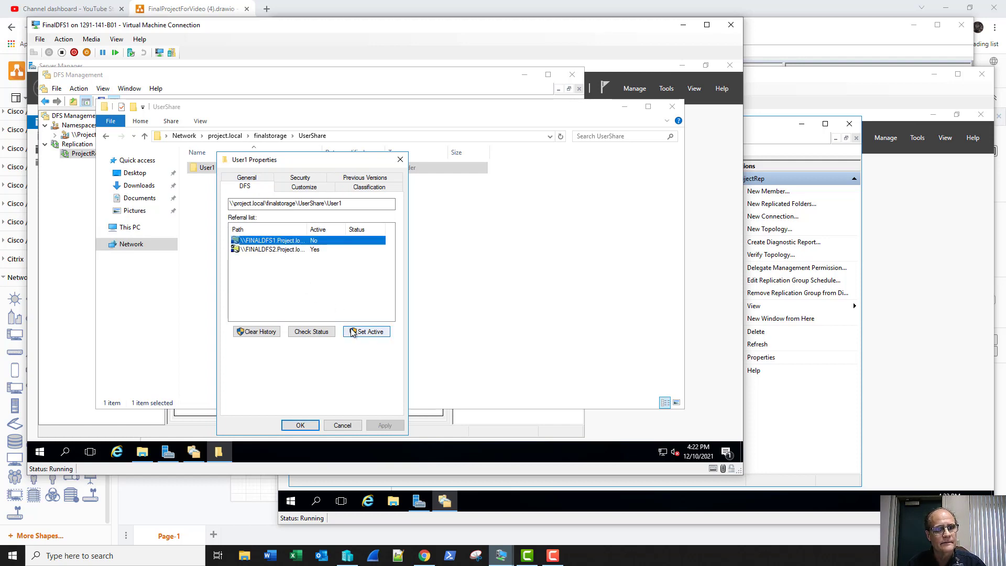
{"action": "left_click", "coordinate": [315, 427]}
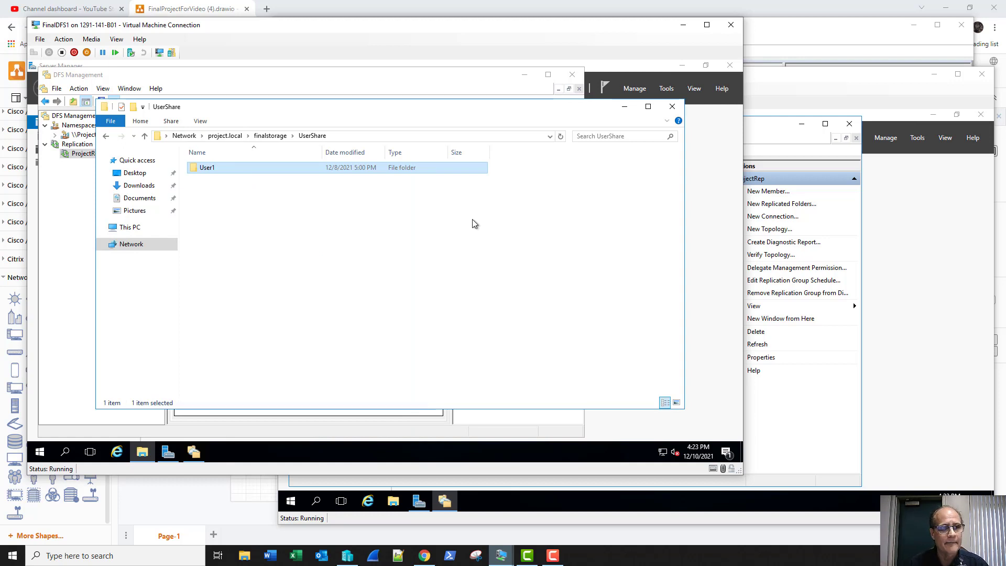
Close the UserShare folder window and switch to the draw.io network diagram.
{"action": "left_click", "coordinate": [672, 106]}
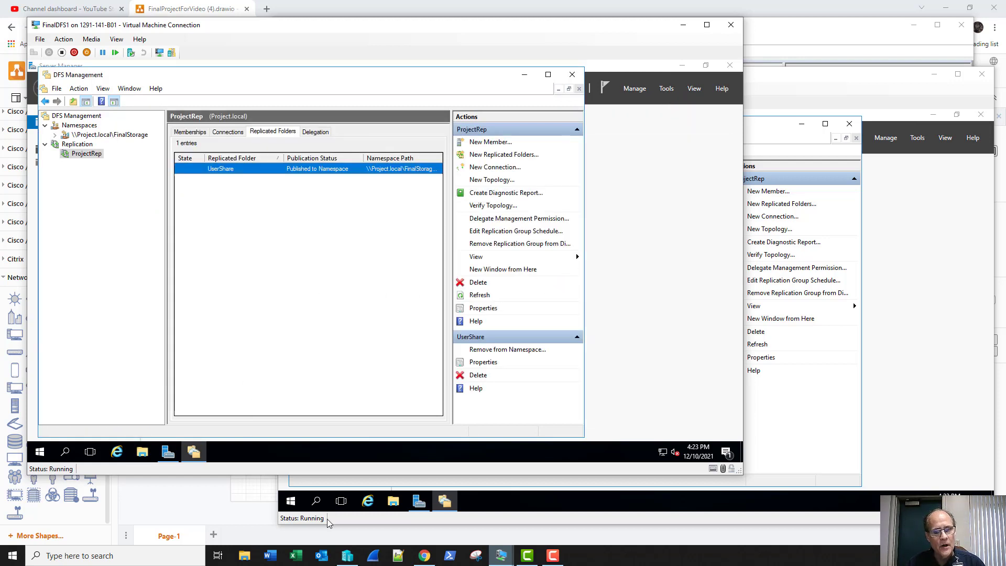
{"action": "mouse_move", "coordinate": [348, 557]}
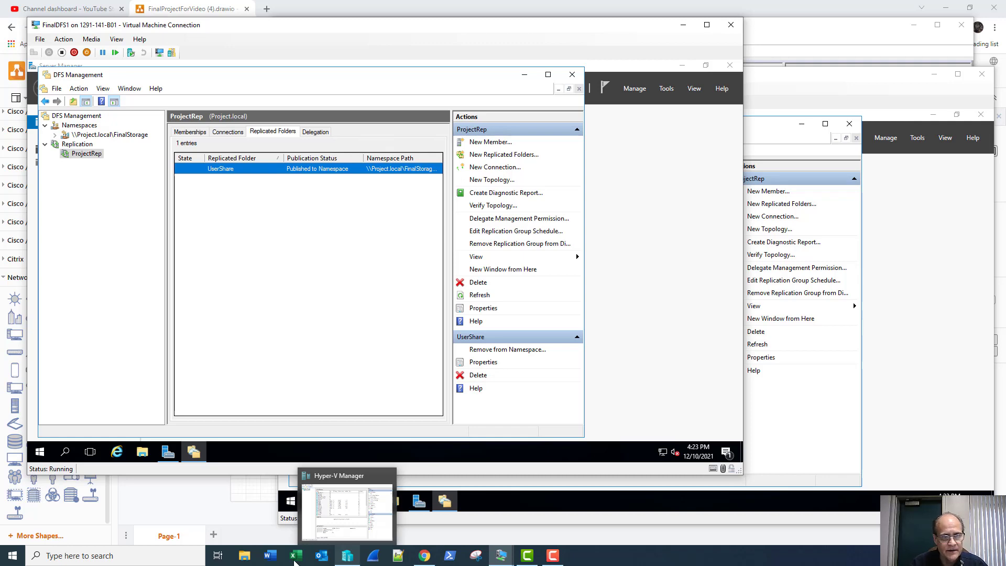
{"action": "left_click", "coordinate": [424, 556]}
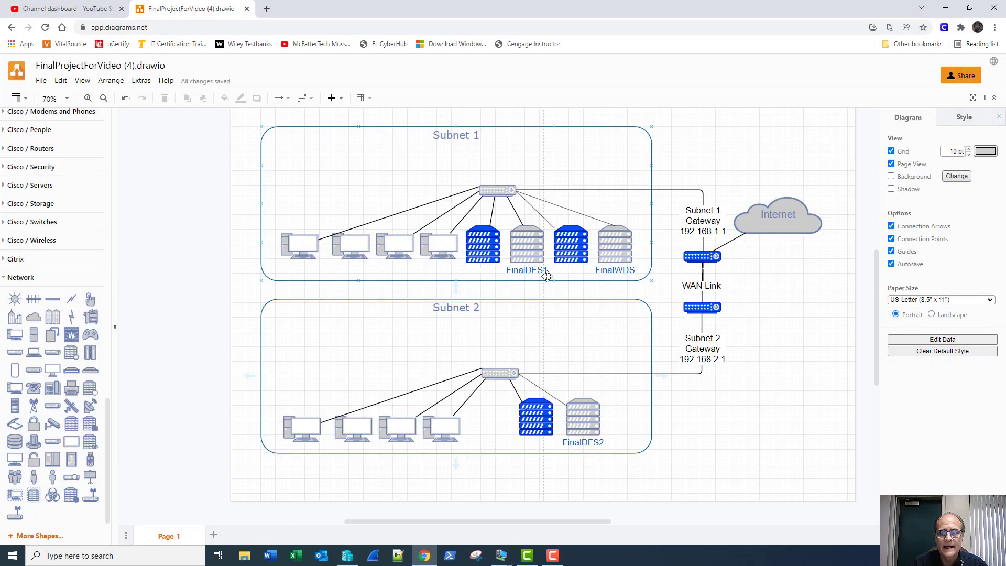
Make the FinalDFS1 and FinalDFS2 server icons blue, save the diagram, and minimize Chrome.
{"action": "left_click", "coordinate": [529, 251]}
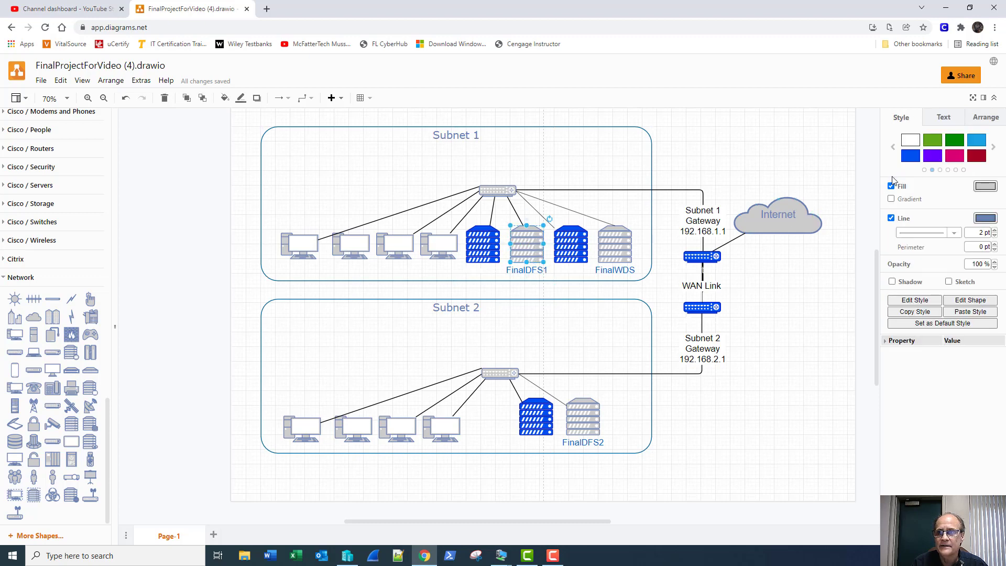
{"action": "left_click", "coordinate": [912, 156]}
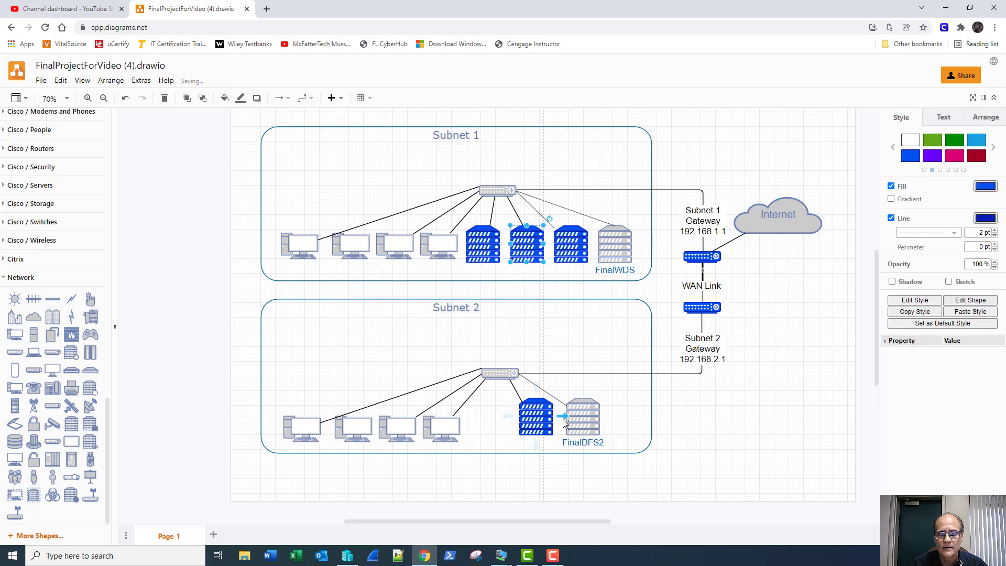
{"action": "left_click", "coordinate": [579, 414]}
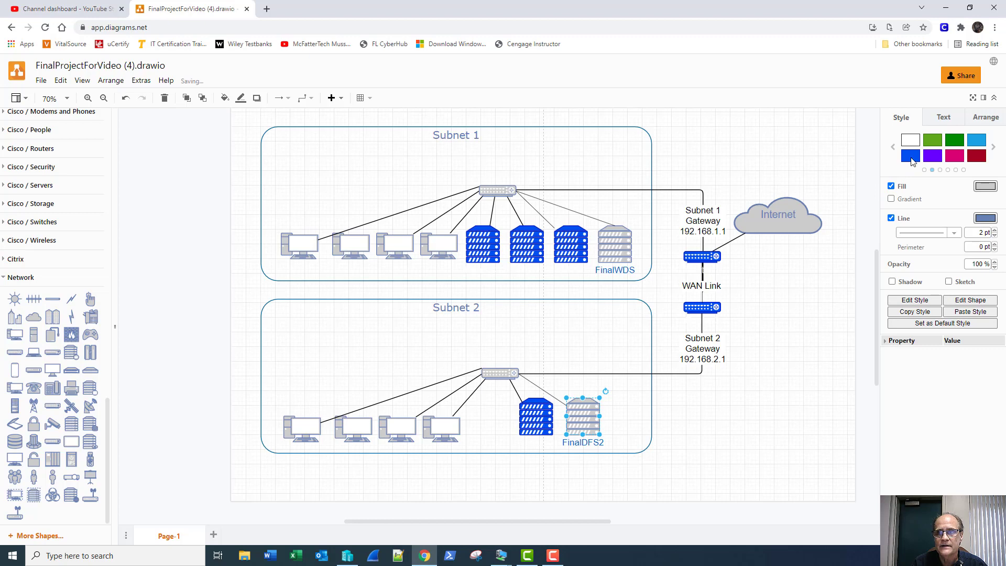
{"action": "left_click", "coordinate": [912, 157]}
{"action": "key", "text": "ctrl+s"}
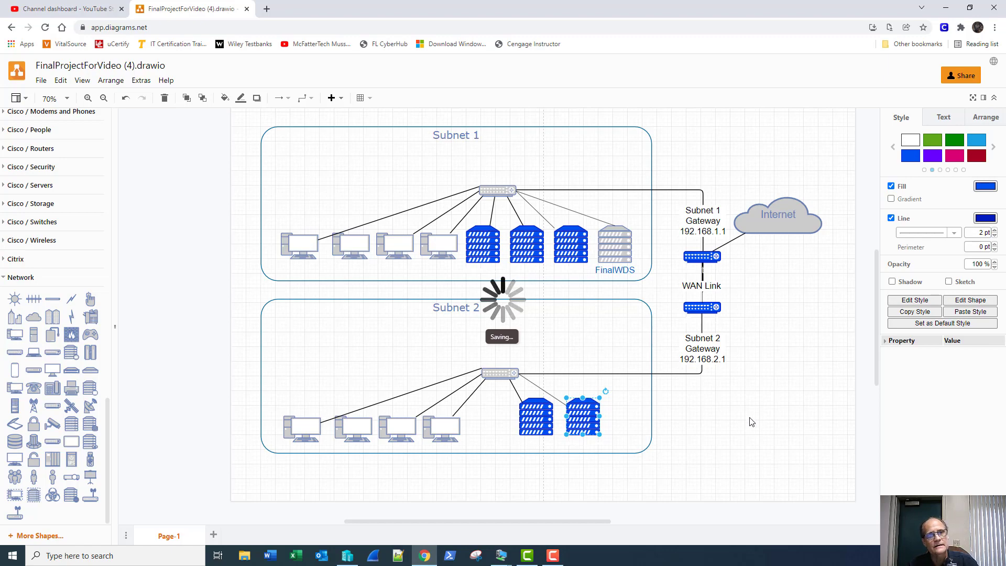
{"action": "left_click", "coordinate": [740, 394]}
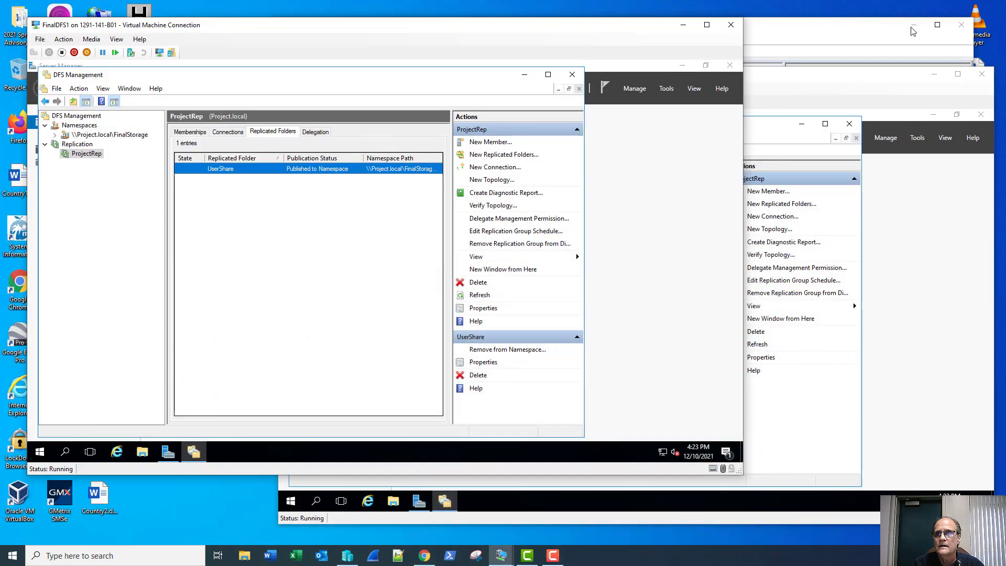
{"action": "left_click", "coordinate": [946, 7]}
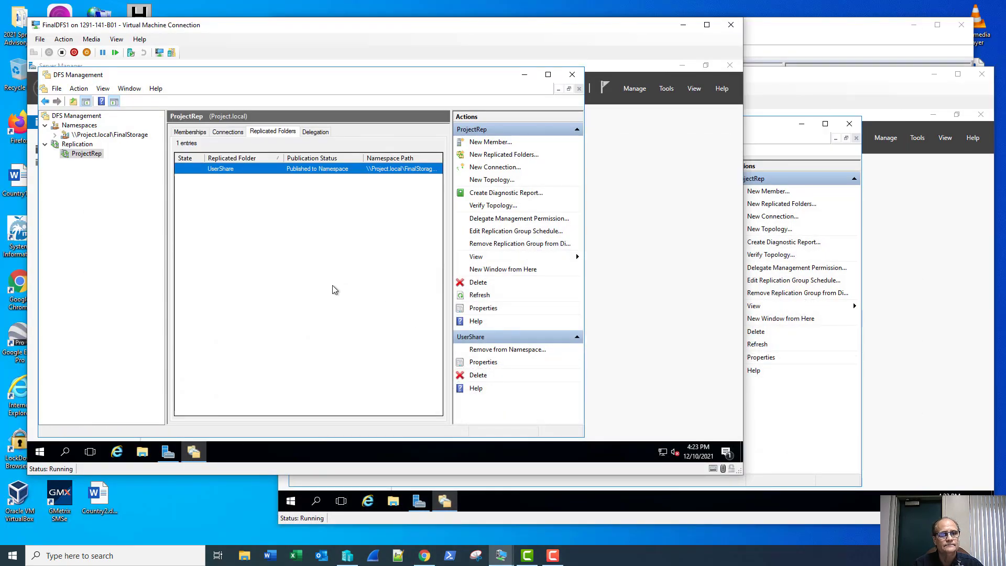
Connect to the FinalDC1 virtual machine from Hyper-V Manager.
{"action": "left_click", "coordinate": [347, 557]}
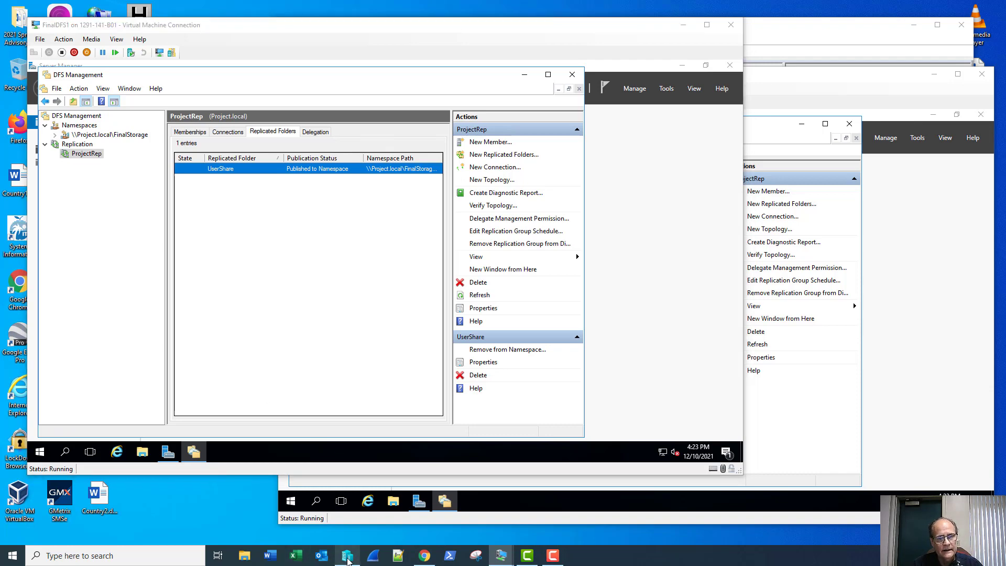
{"action": "left_click", "coordinate": [418, 161]}
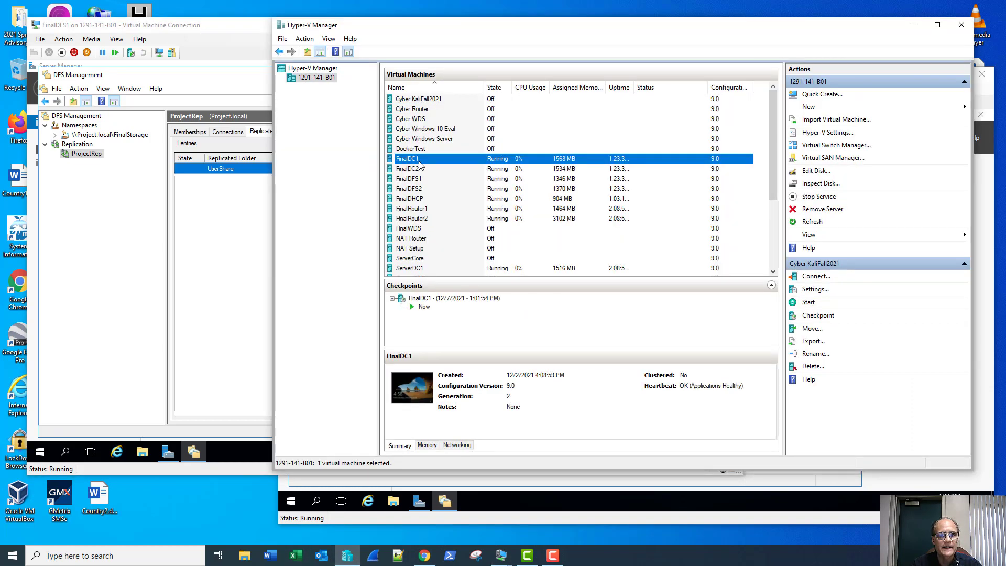
{"action": "double_click", "coordinate": [419, 163]}
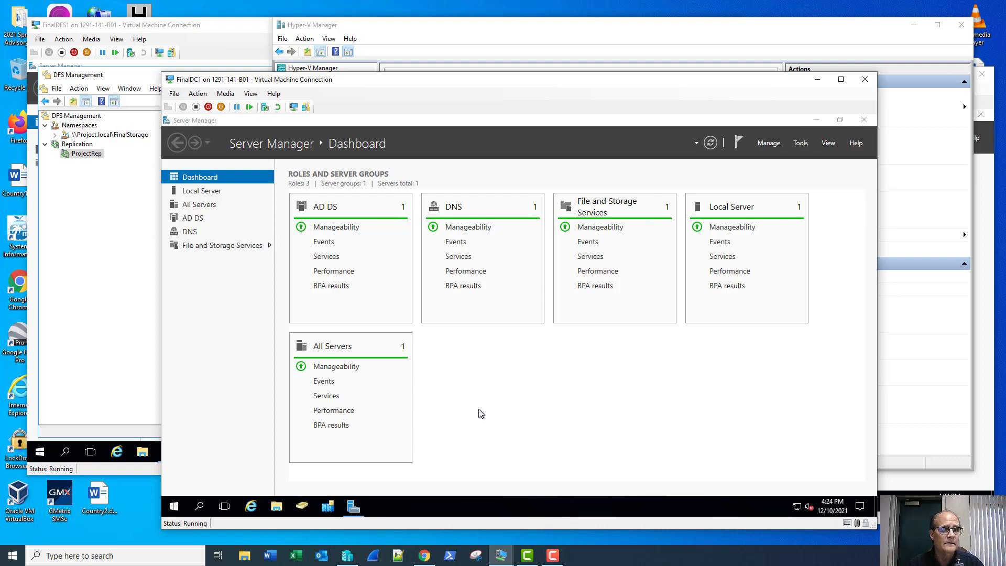
Launch Group Policy Management maximized and expand Forest > Domains > Project.local > Group Policy Objects.
{"action": "left_click", "coordinate": [800, 143]}
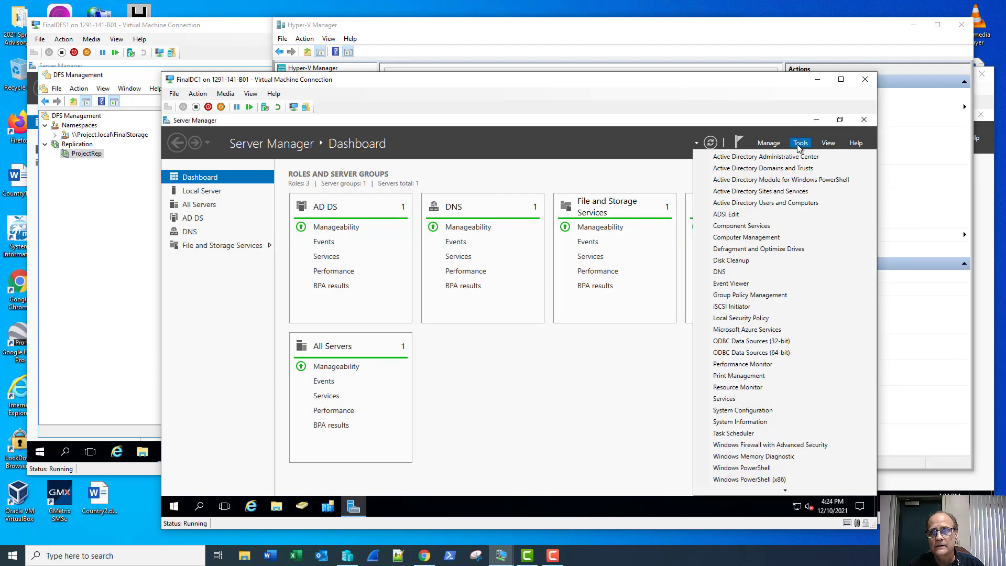
{"action": "left_click", "coordinate": [766, 294]}
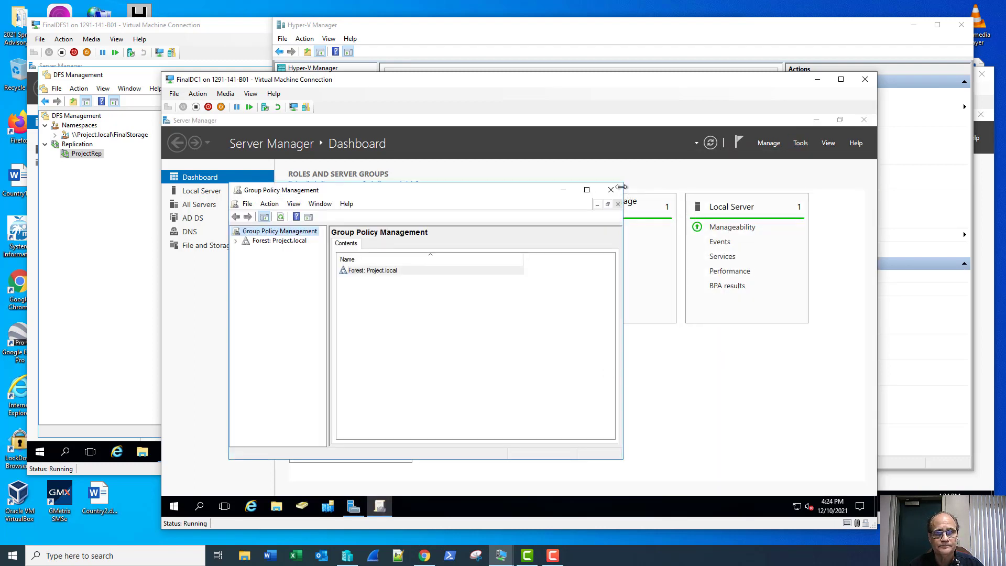
{"action": "left_click", "coordinate": [588, 190]}
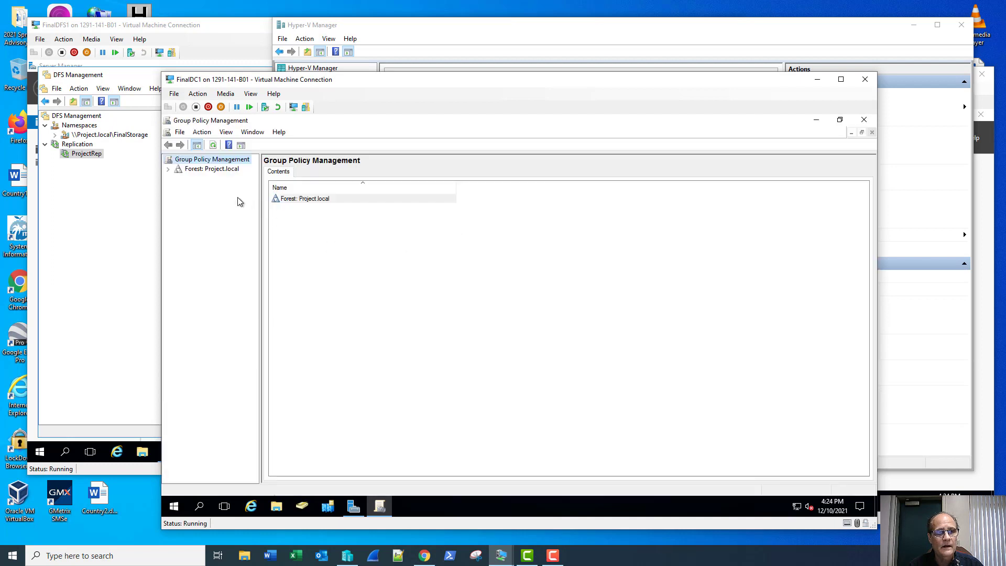
{"action": "left_click", "coordinate": [167, 169]}
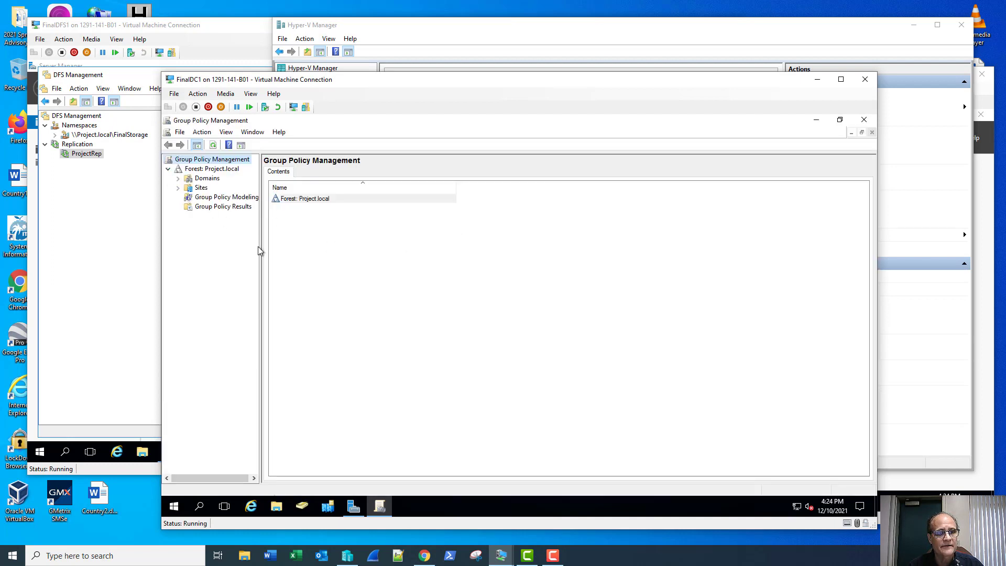
{"action": "left_click_drag", "start_coordinate": [261, 247], "coordinate": [315, 257]}
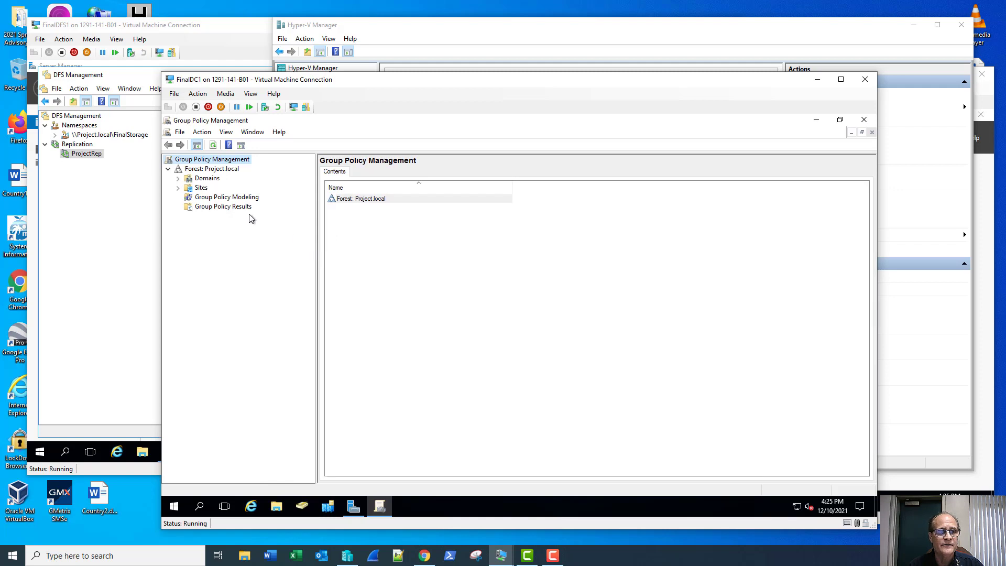
{"action": "left_click", "coordinate": [178, 179]}
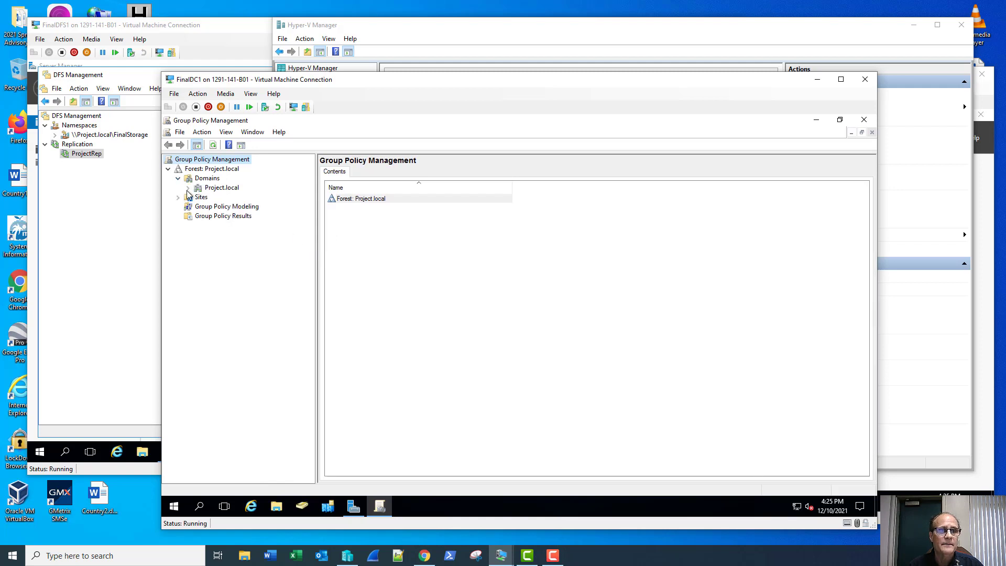
{"action": "left_click", "coordinate": [188, 188]}
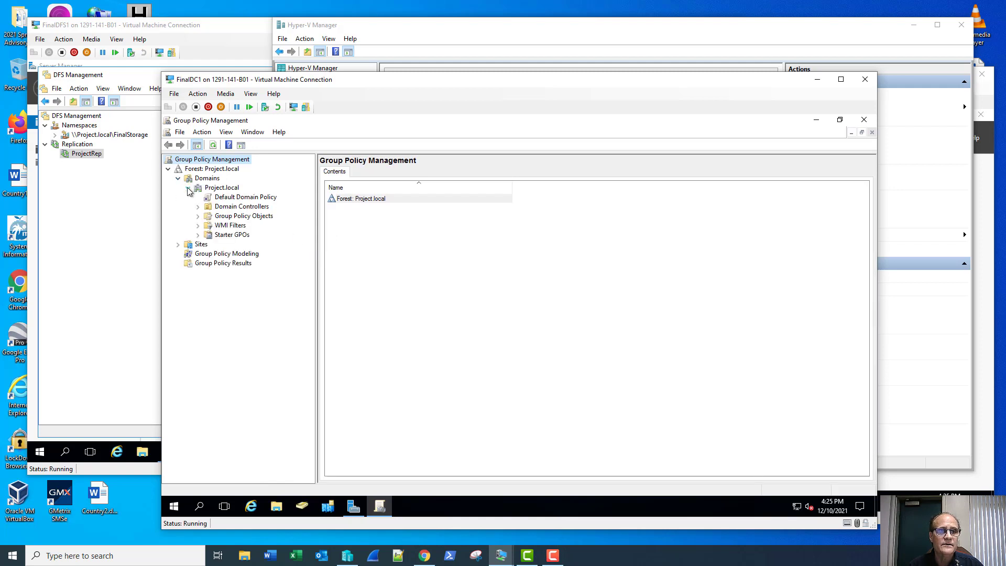
{"action": "left_click", "coordinate": [198, 216]}
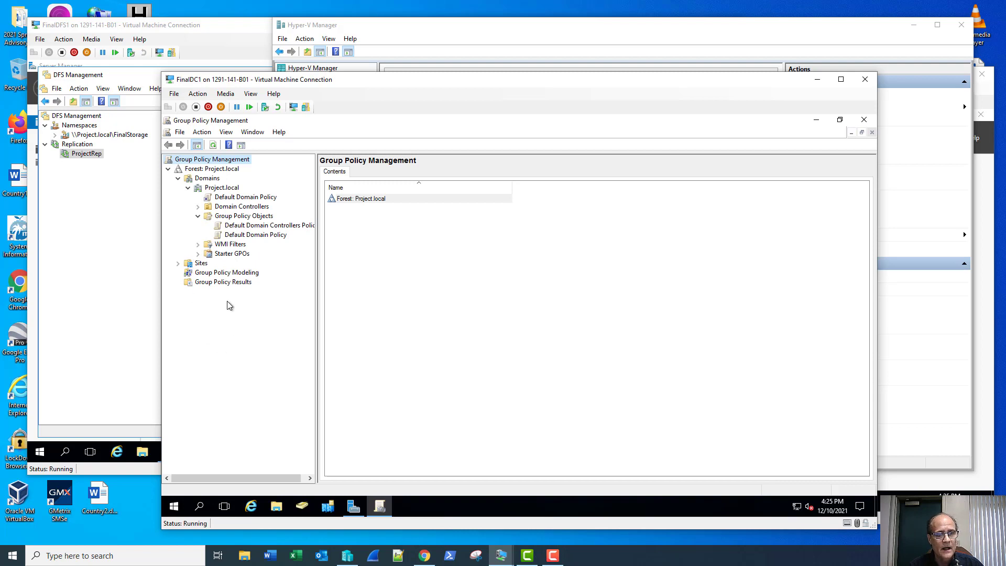
Create a new GPO named FolderRedirection and open it in the policy editor.
{"action": "right_click", "coordinate": [249, 217]}
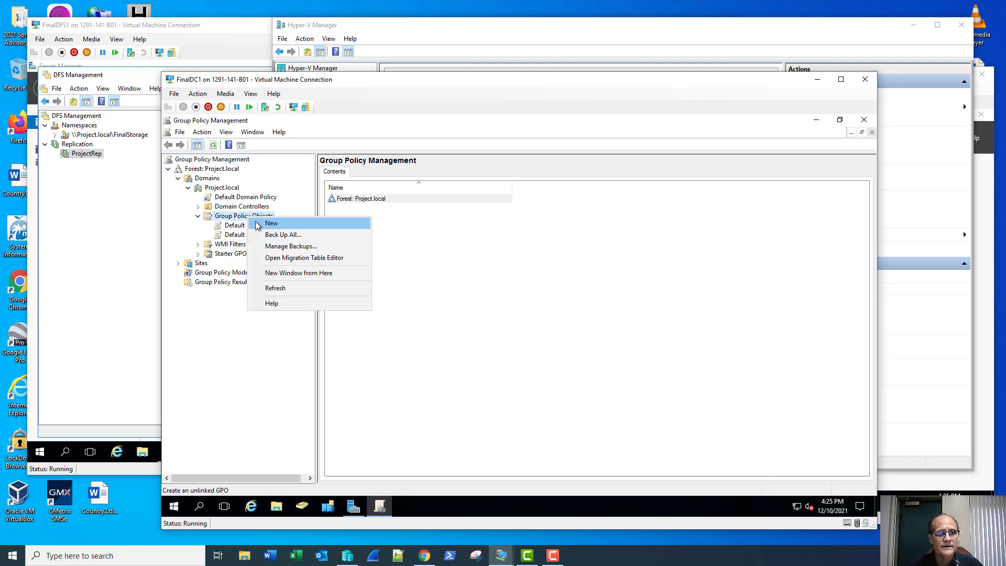
{"action": "left_click", "coordinate": [285, 223]}
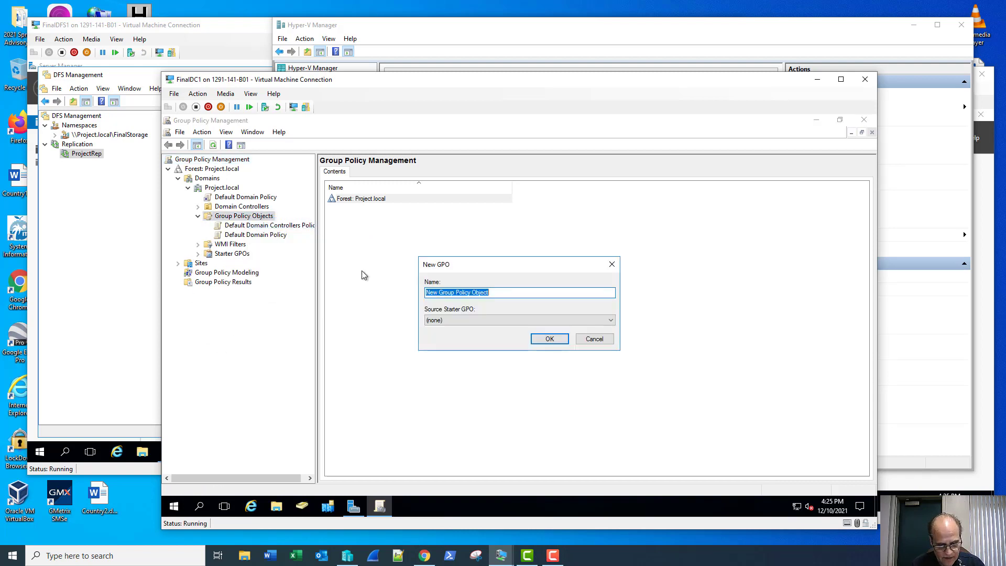
{"action": "type", "text": "Folder"}
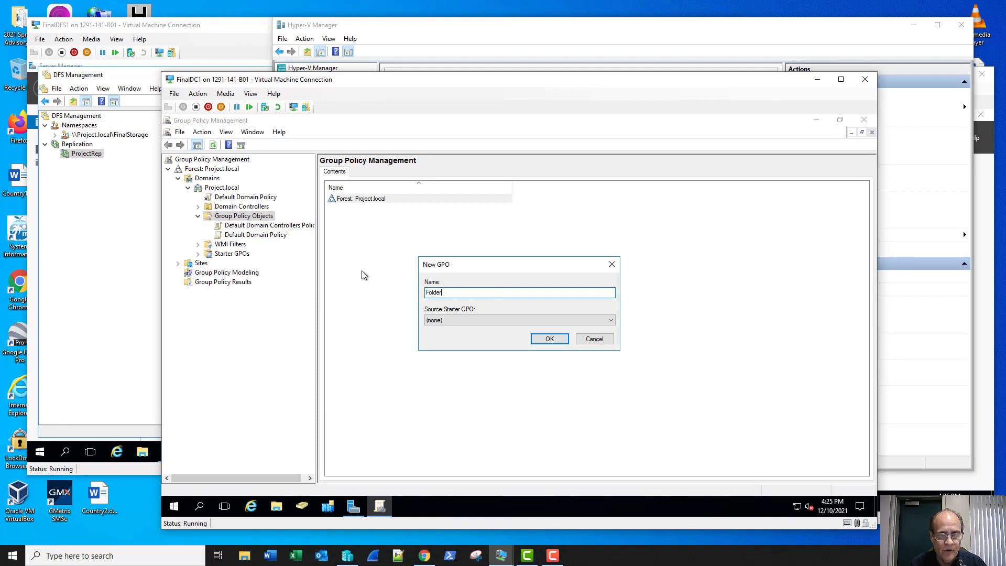
{"action": "type", "text": "Redi"}
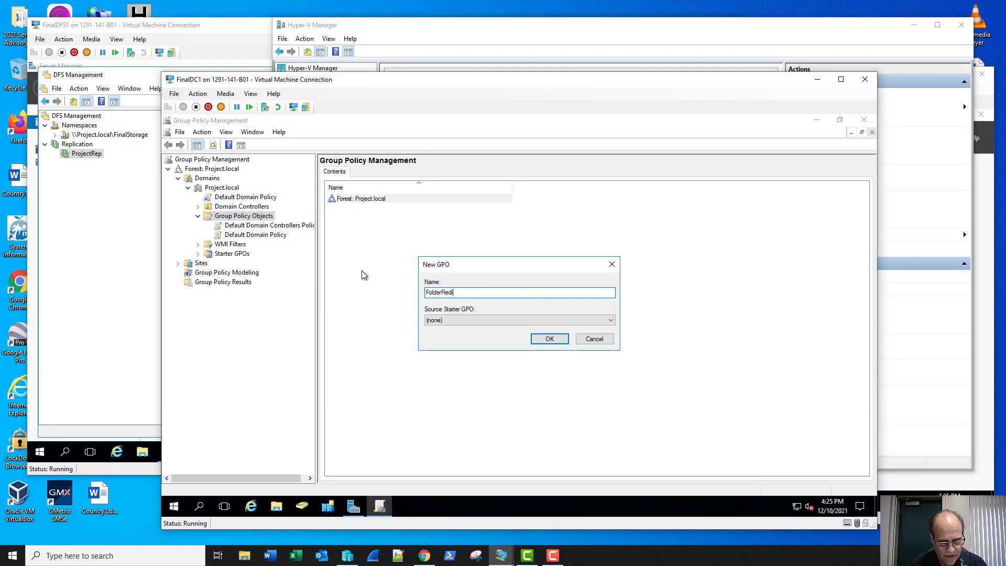
{"action": "type", "text": "rection"}
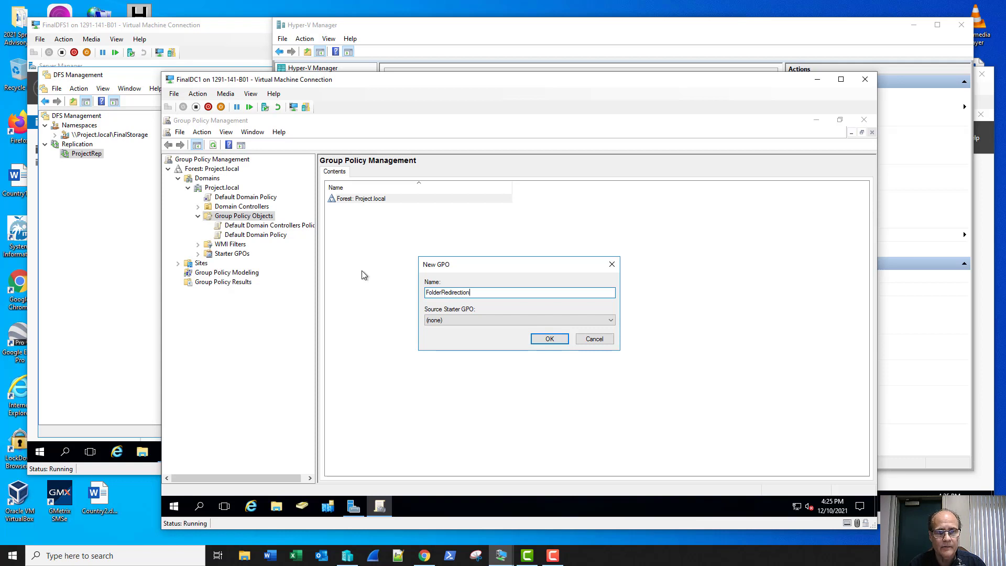
{"action": "key", "text": "Return"}
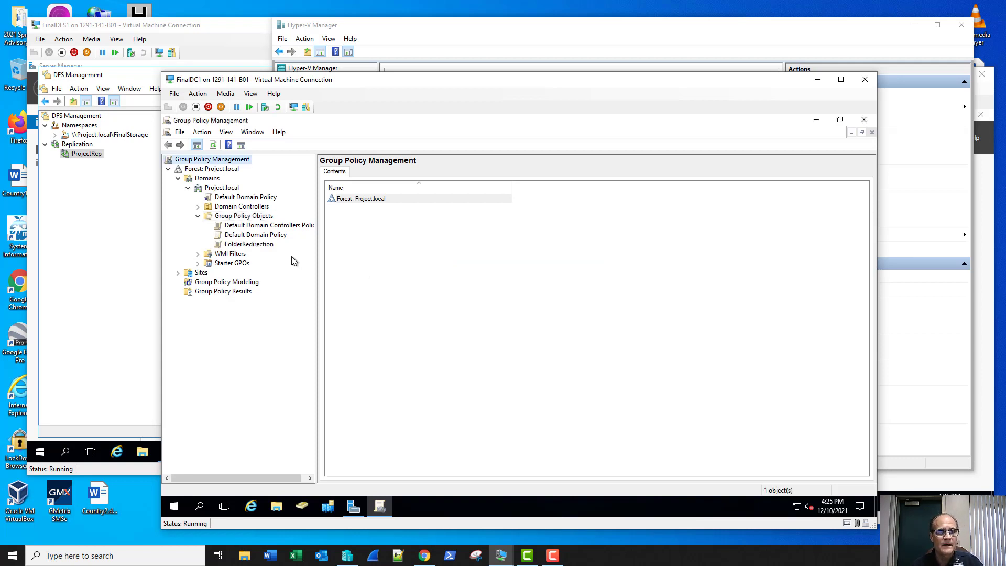
{"action": "right_click", "coordinate": [250, 245]}
{"action": "left_click", "coordinate": [261, 252]}
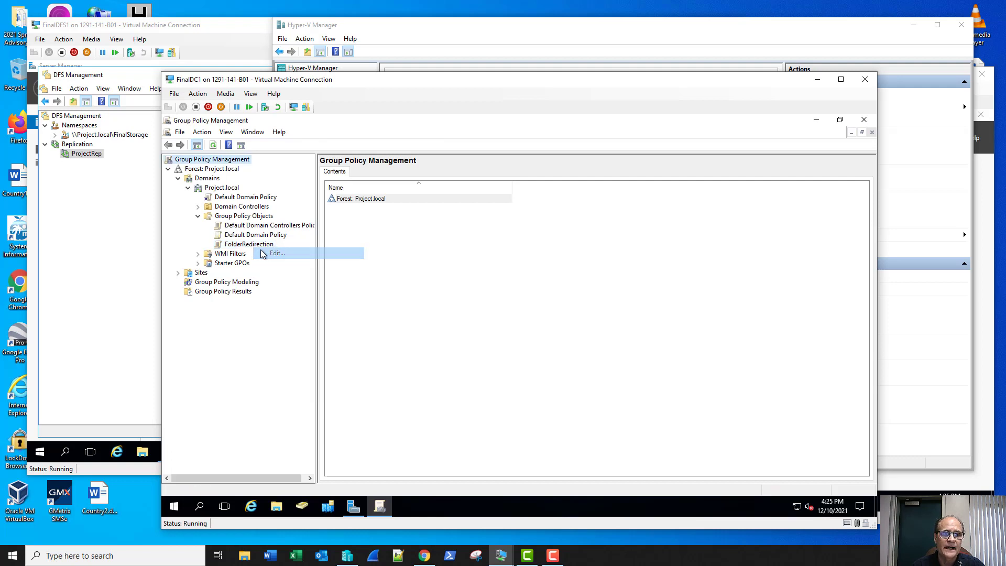
In the maximized editor, navigate to User Configuration > Policies > Windows Settings > Folder Redirection.
{"action": "left_click", "coordinate": [585, 163]}
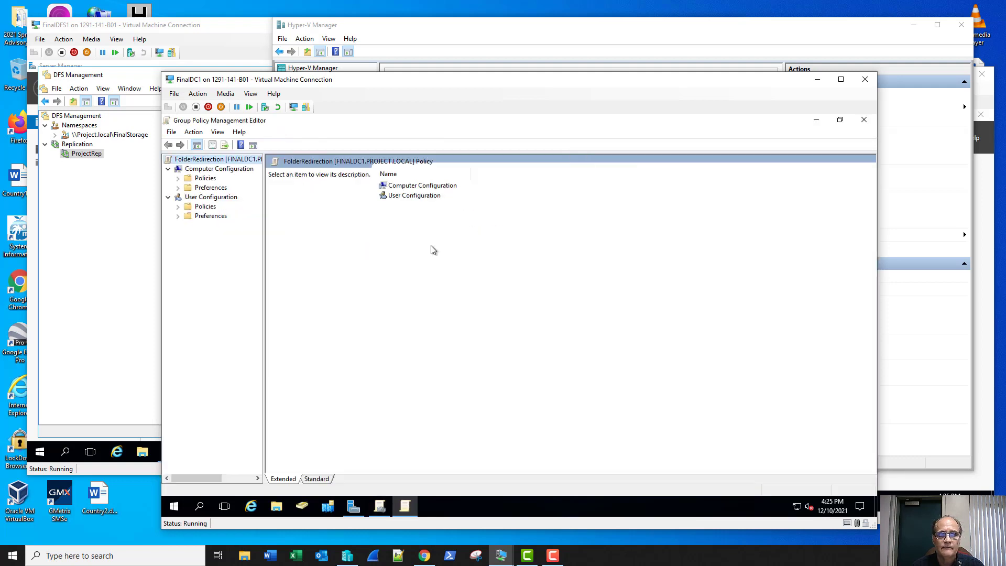
{"action": "left_click_drag", "start_coordinate": [263, 316], "coordinate": [334, 329]}
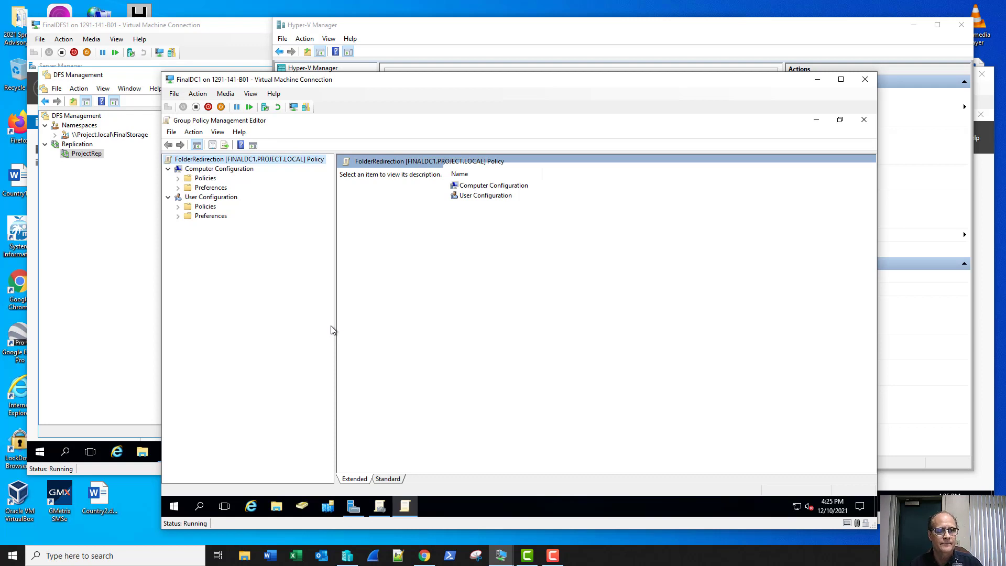
{"action": "left_click", "coordinate": [178, 206]}
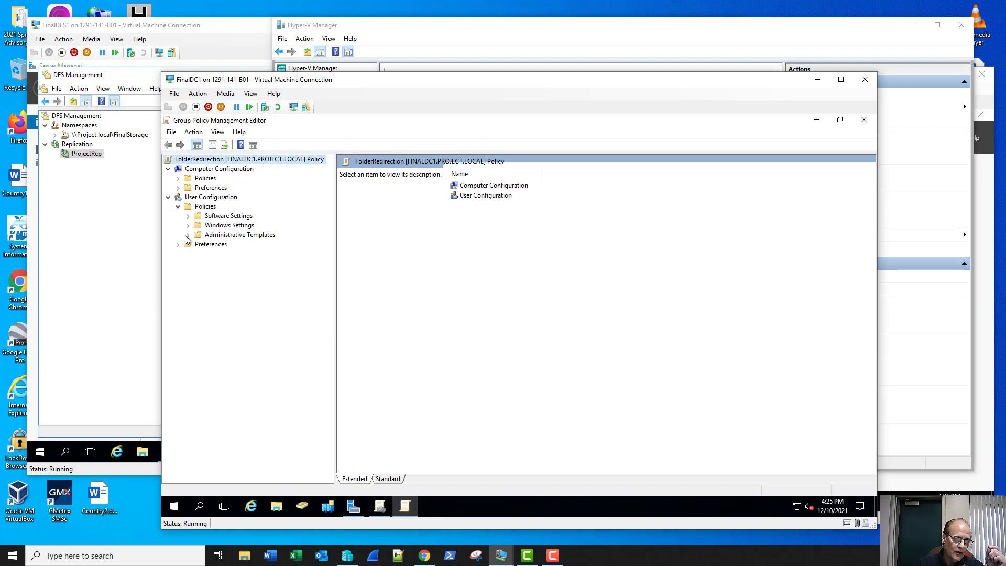
{"action": "left_click", "coordinate": [188, 226]}
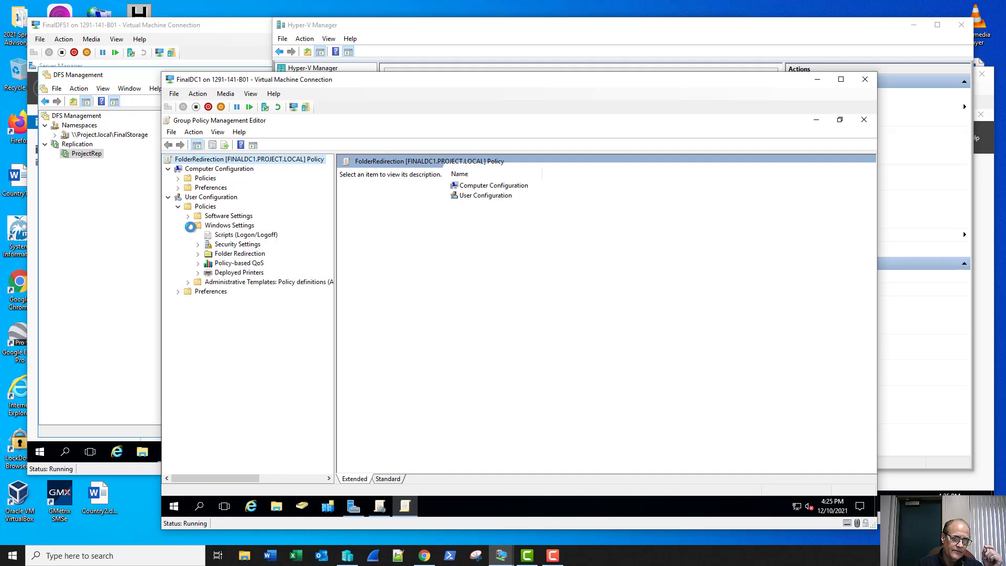
{"action": "left_click", "coordinate": [208, 257]}
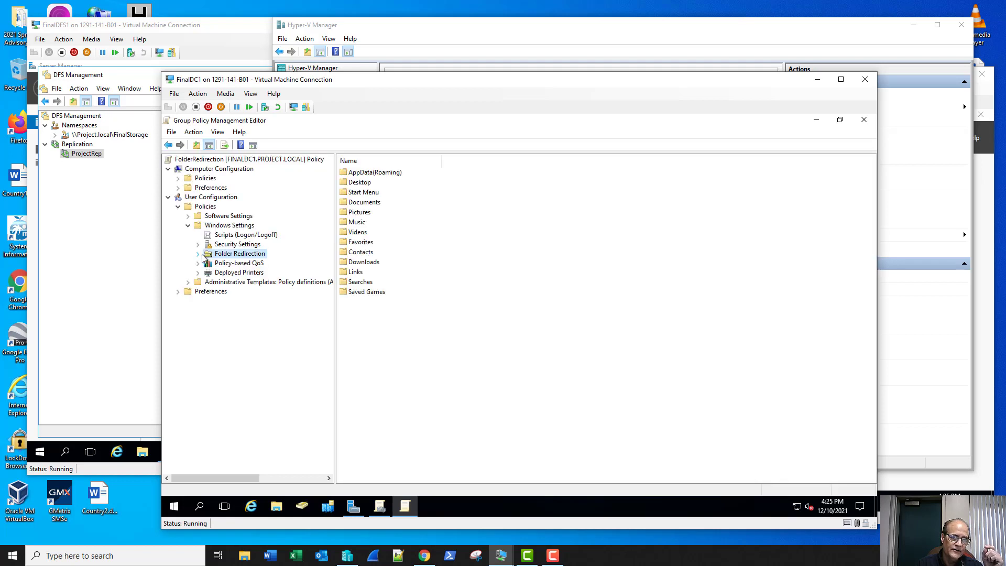
Set AppData(Roaming) redirection to Basic, redirecting everyone's folder to the same location.
{"action": "right_click", "coordinate": [372, 176]}
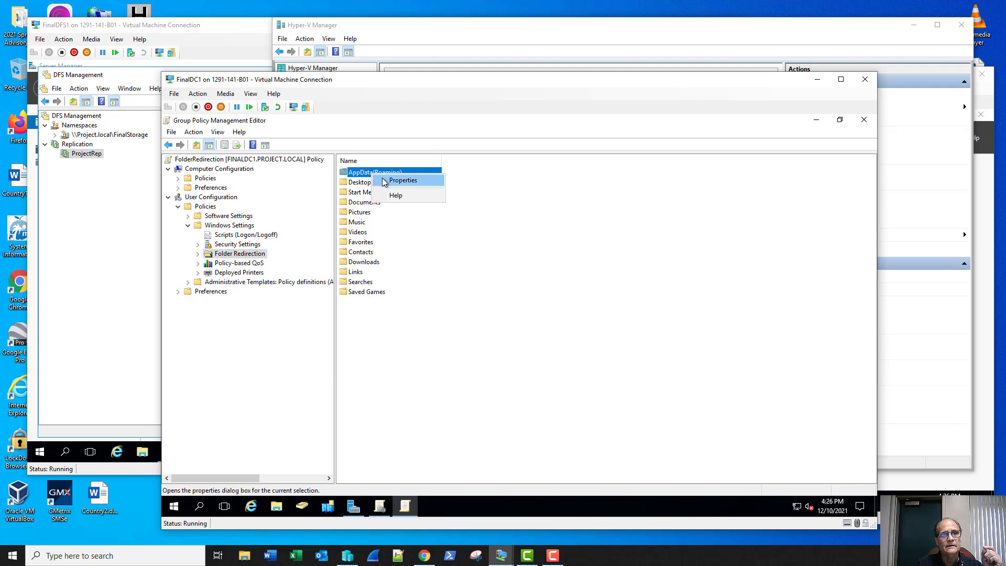
{"action": "left_click", "coordinate": [403, 180]}
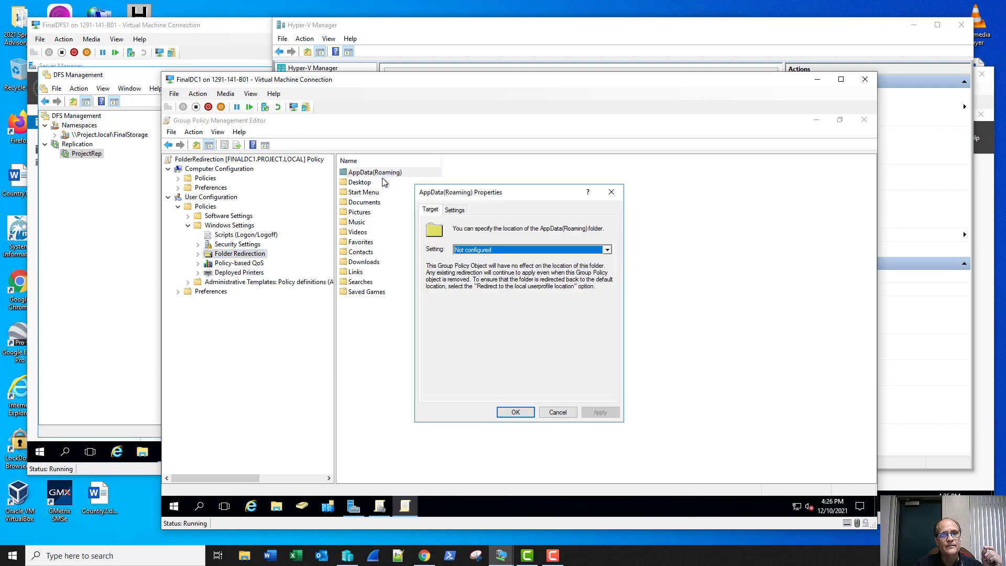
{"action": "left_click", "coordinate": [466, 251]}
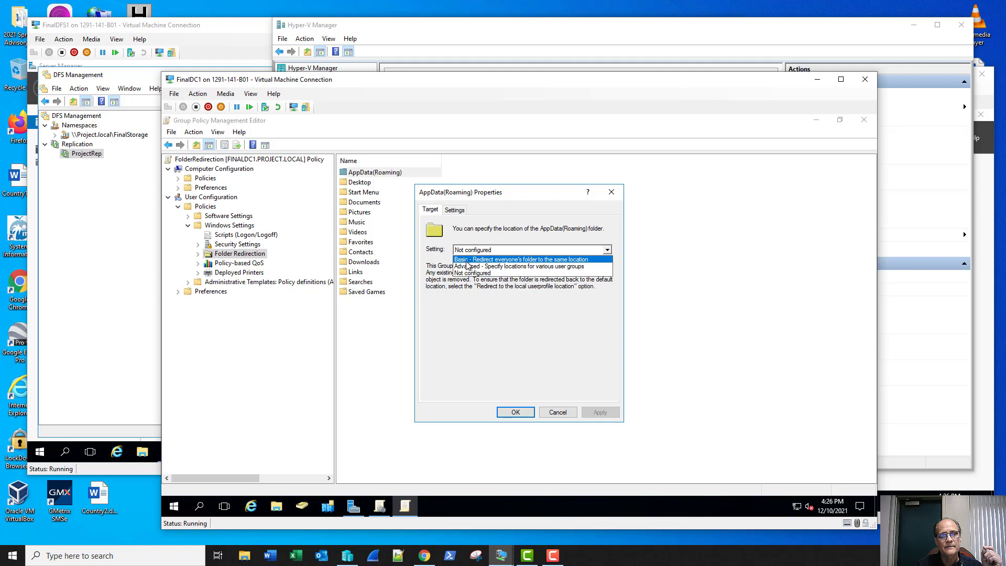
{"action": "left_click", "coordinate": [467, 261]}
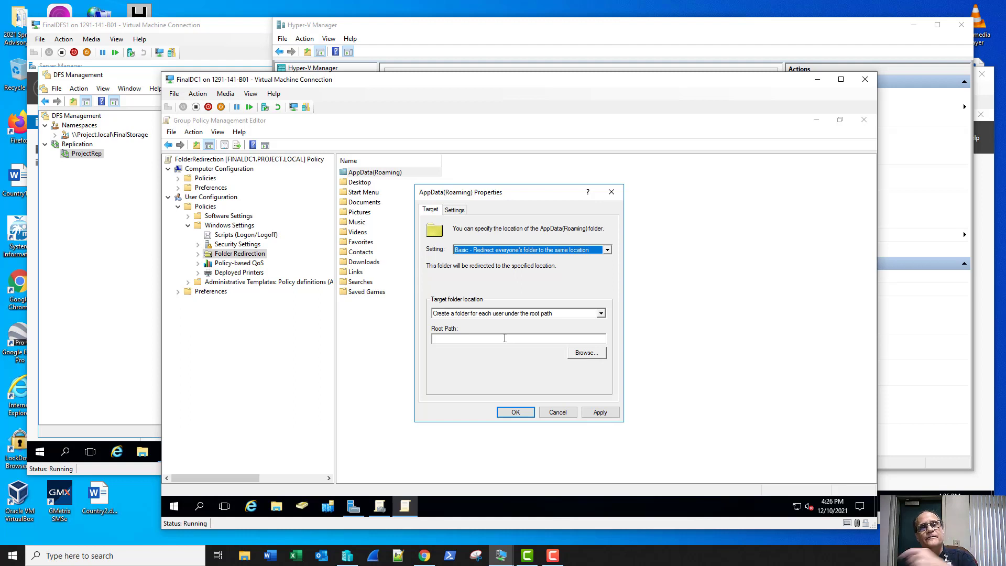
Browse Network for a root folder, cancel, and switch to FinalDFS1 to find the share path.
{"action": "left_click", "coordinate": [585, 352]}
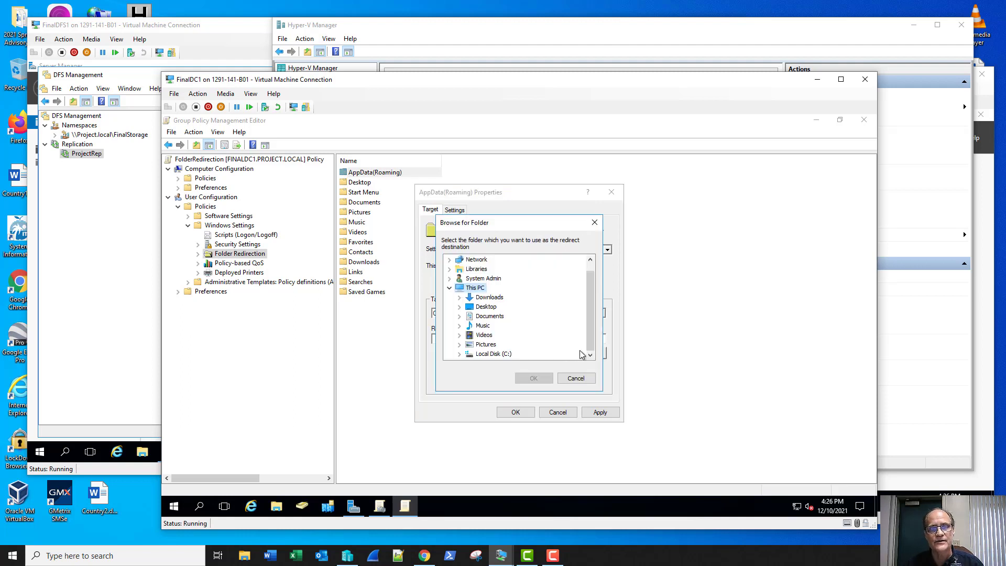
{"action": "left_click_drag", "start_coordinate": [593, 346], "coordinate": [586, 275]}
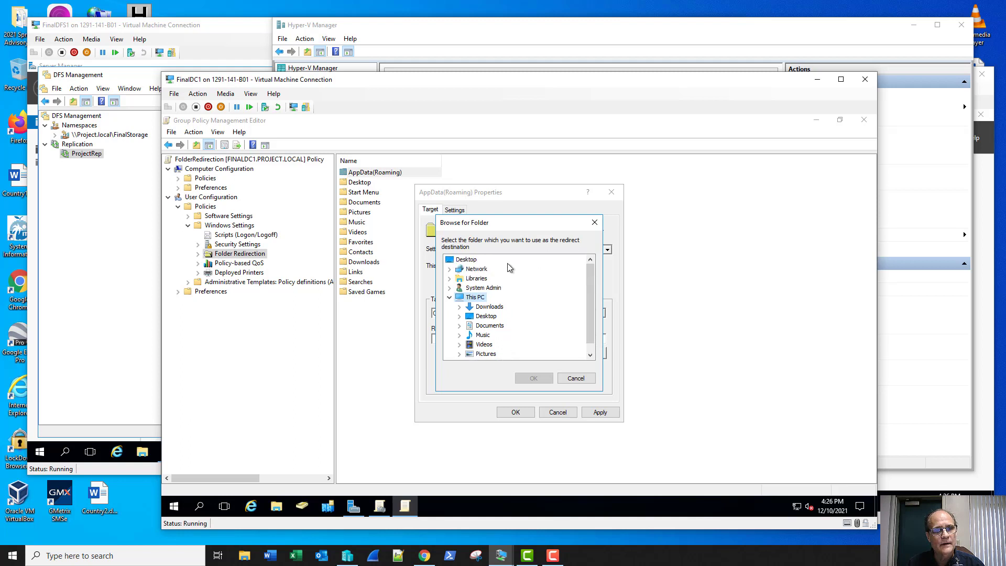
{"action": "left_click", "coordinate": [473, 270]}
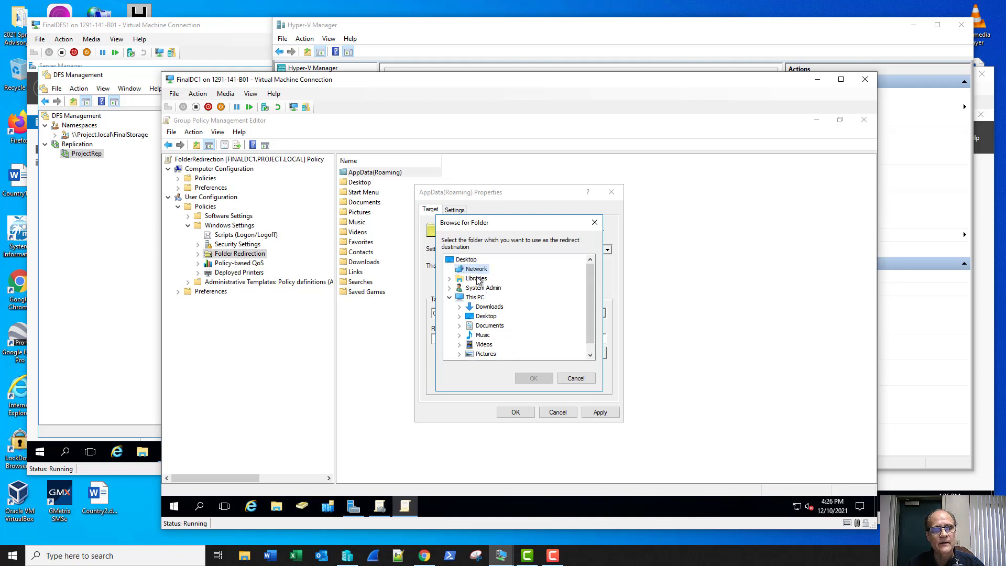
{"action": "left_click", "coordinate": [574, 378]}
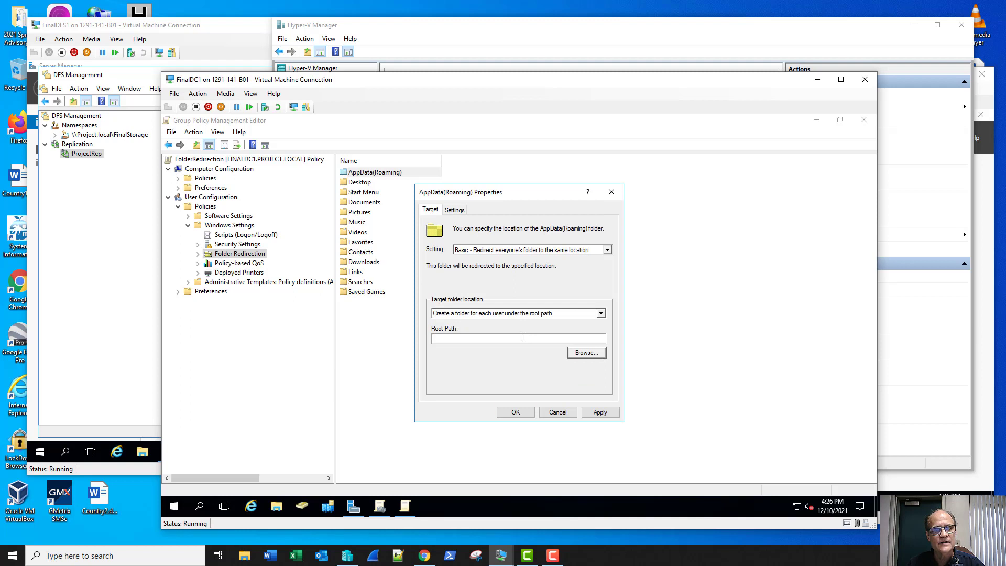
{"action": "left_click", "coordinate": [523, 337]}
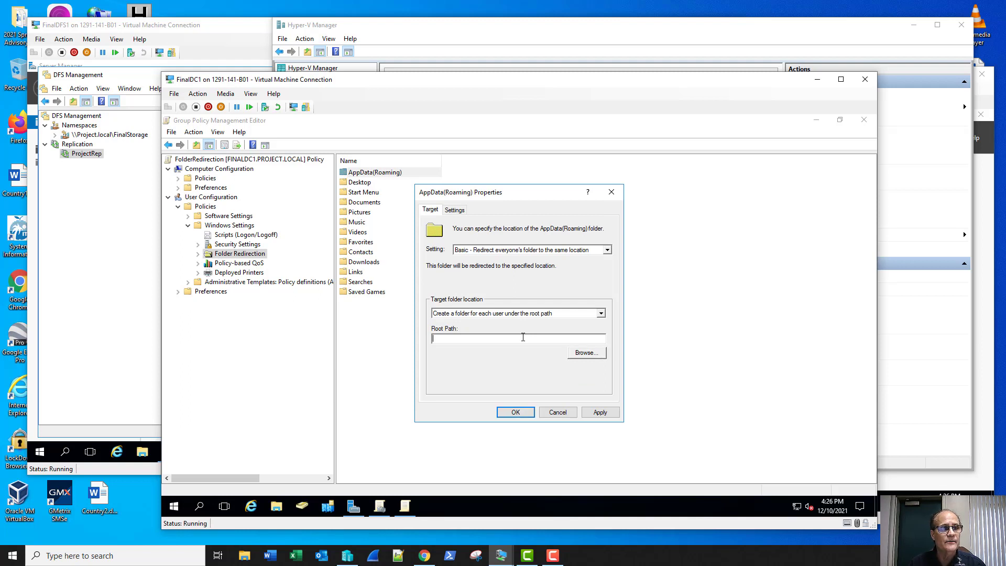
{"action": "left_click", "coordinate": [105, 260]}
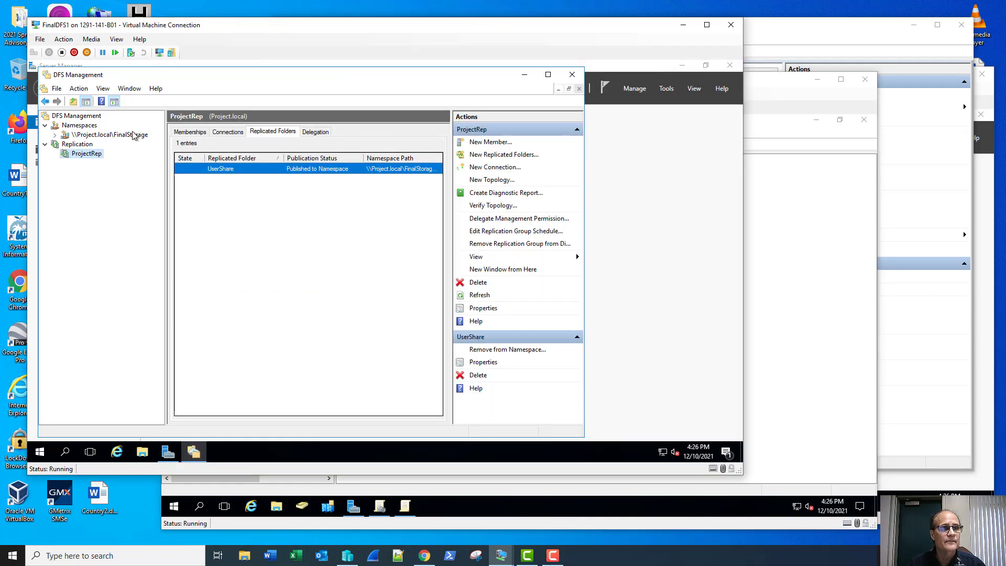
On FinalDFS1, open \\project.local\finalstorage in File Explorer, copy its address, and return to FinalDC1.
{"action": "left_click", "coordinate": [142, 452]}
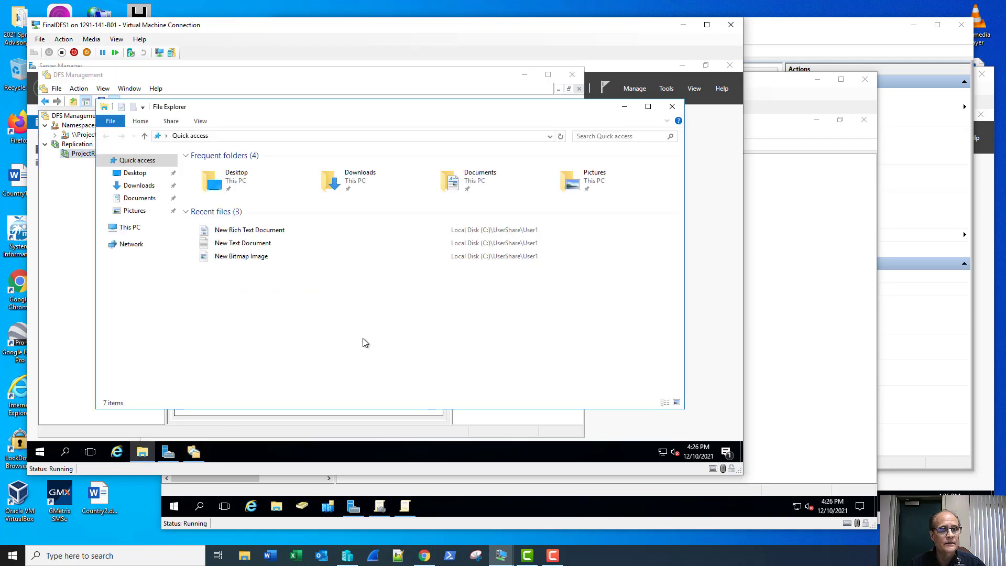
{"action": "left_click", "coordinate": [549, 137]}
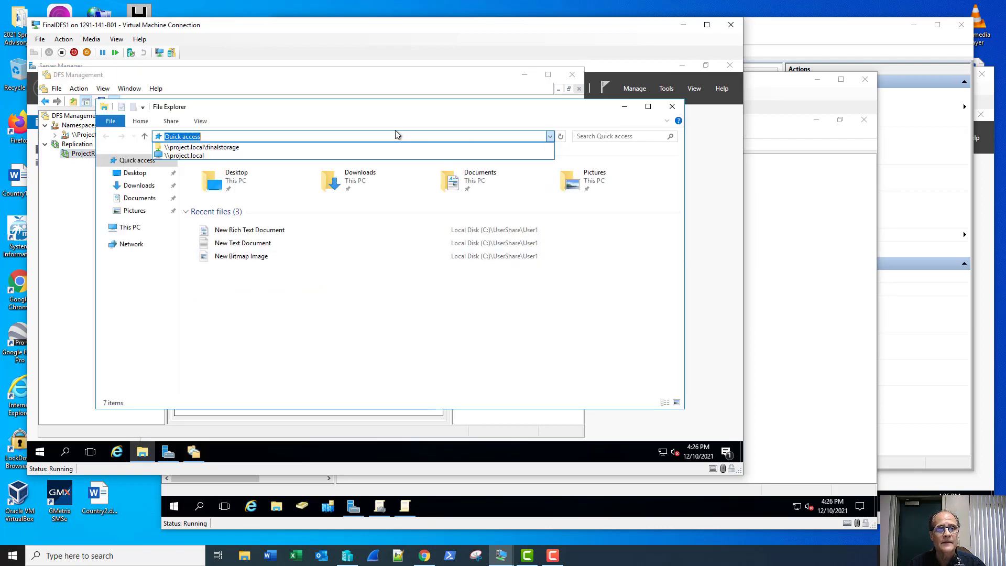
{"action": "left_click", "coordinate": [301, 148]}
{"action": "left_click", "coordinate": [369, 135]}
{"action": "key", "text": "ctrl+c"}
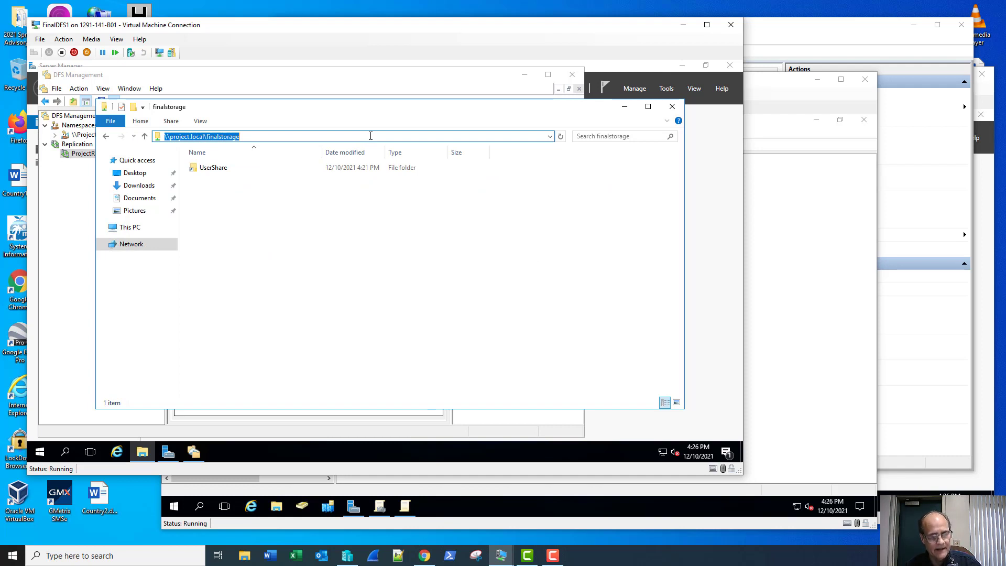
{"action": "left_click", "coordinate": [763, 87]}
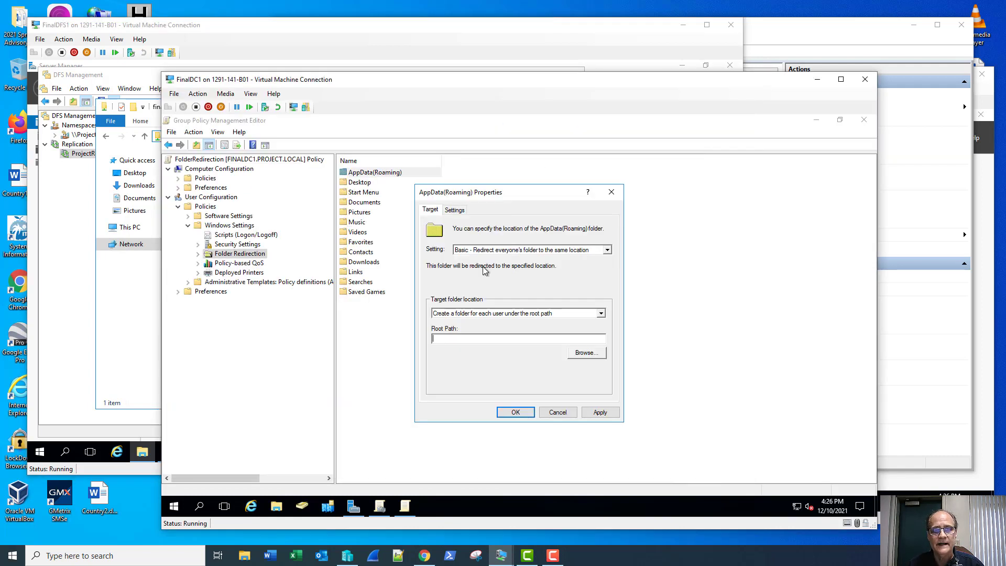
Set the AppData(Roaming) root path to \\project.local\finalstorage and accept the warning.
{"action": "key", "text": "ctrl+v"}
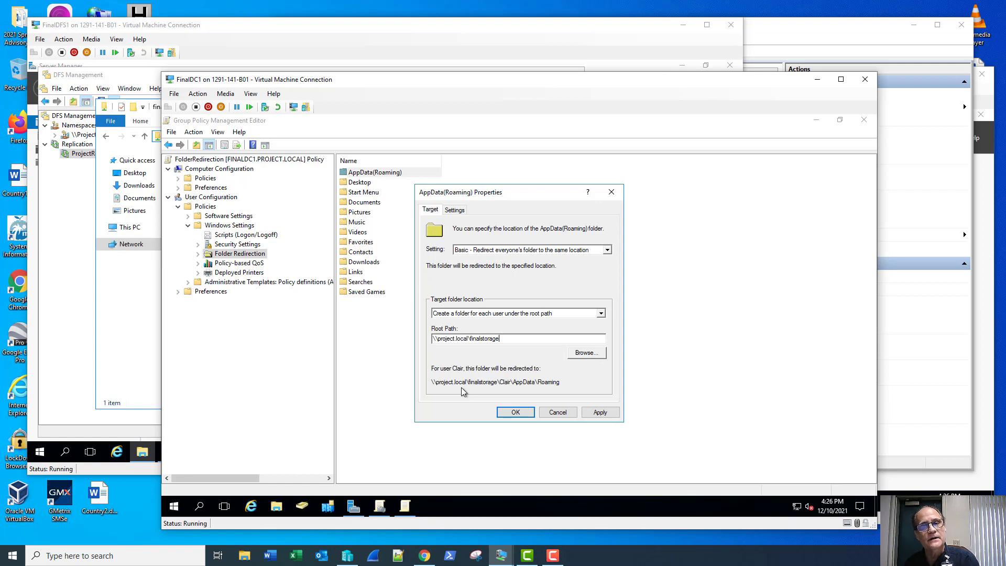
{"action": "left_click", "coordinate": [508, 413]}
{"action": "left_click", "coordinate": [560, 365]}
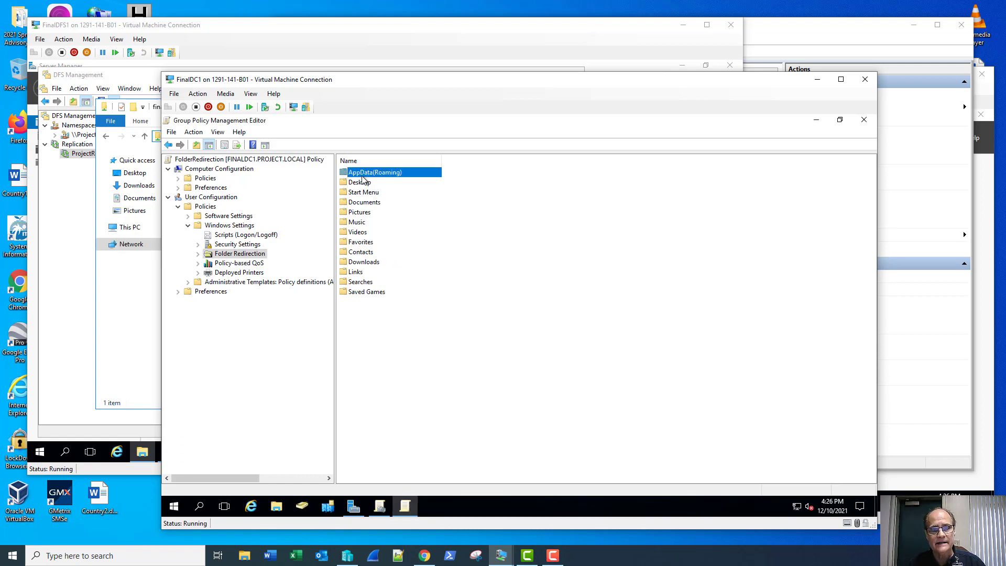
Redirect Desktop with Basic setting to the \\project.local\finalstorage root path and accept the warning.
{"action": "right_click", "coordinate": [364, 183]}
{"action": "left_click", "coordinate": [393, 188]}
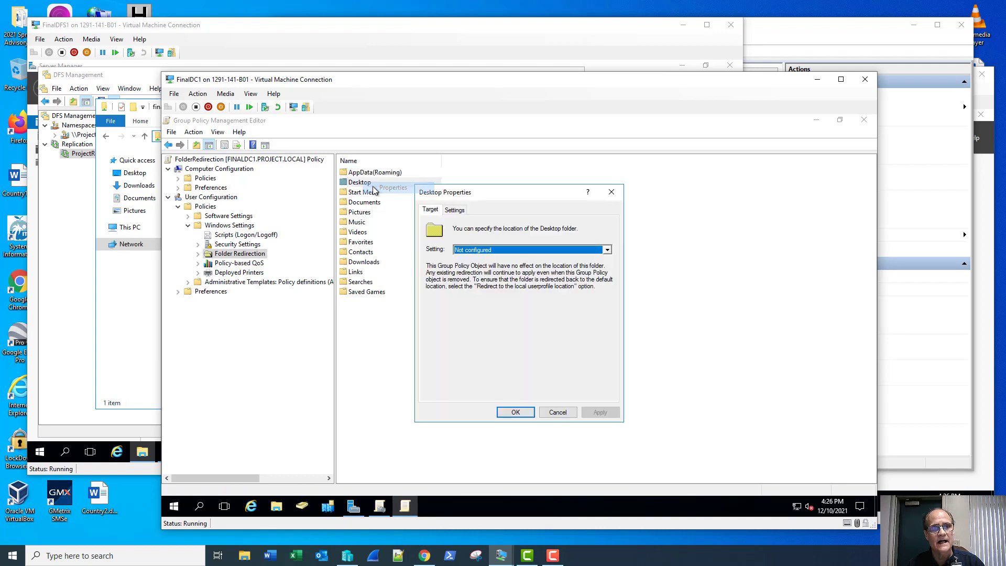
{"action": "left_click", "coordinate": [467, 250]}
{"action": "left_click", "coordinate": [470, 260]}
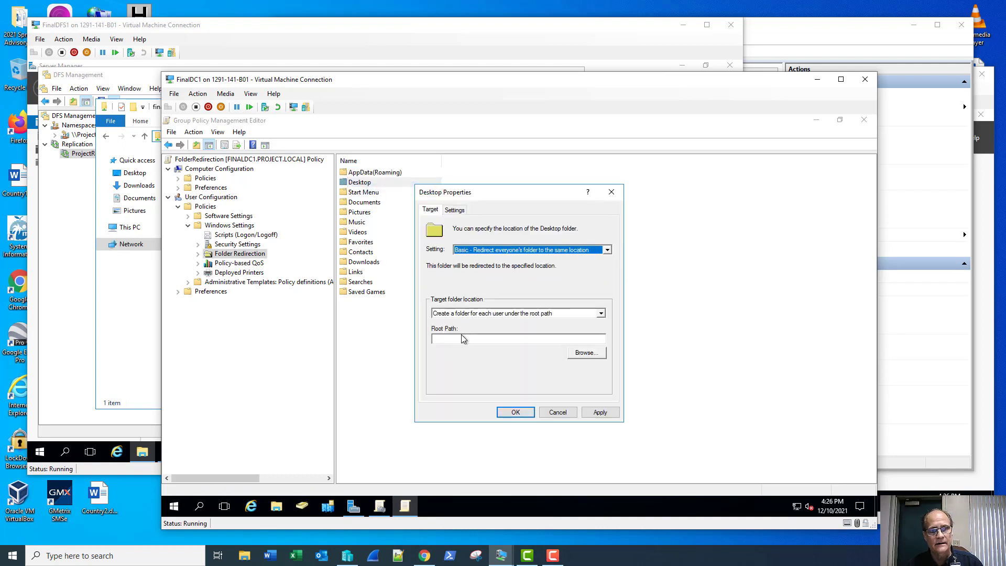
{"action": "left_click", "coordinate": [462, 339]}
{"action": "type", "text": "\\\\project.local\\finalstorage"}
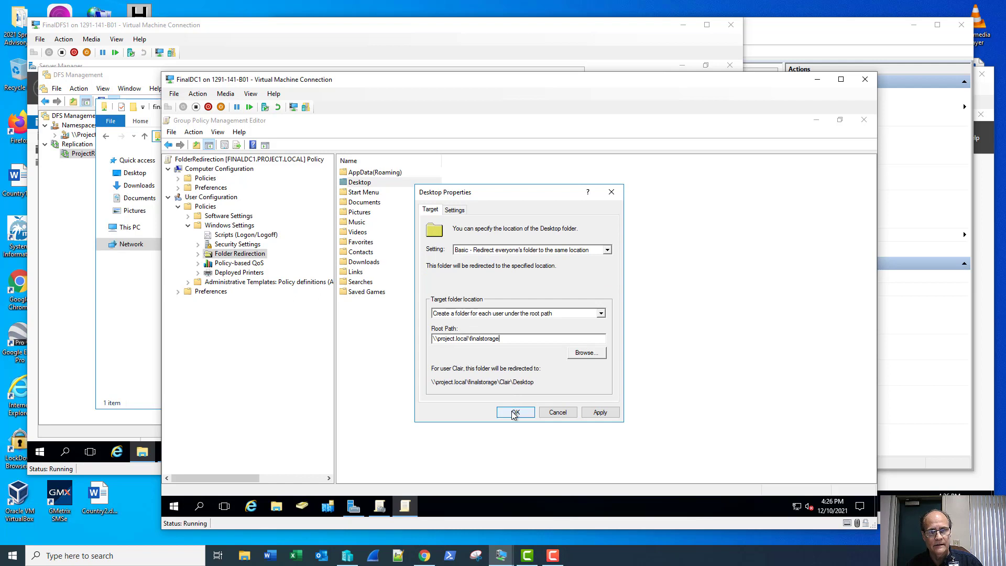
{"action": "left_click", "coordinate": [515, 413]}
{"action": "left_click", "coordinate": [556, 366]}
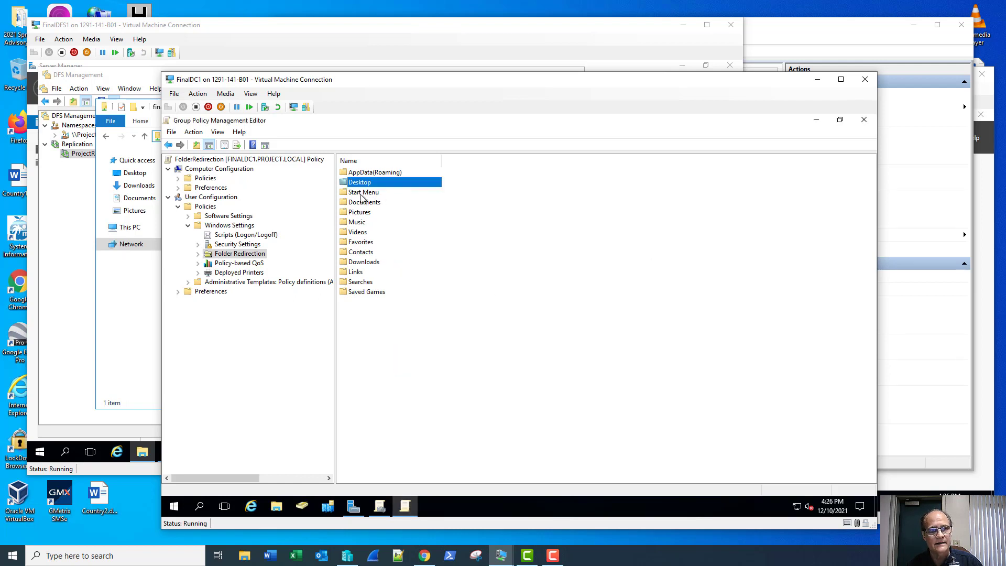
{"action": "right_click", "coordinate": [361, 194]}
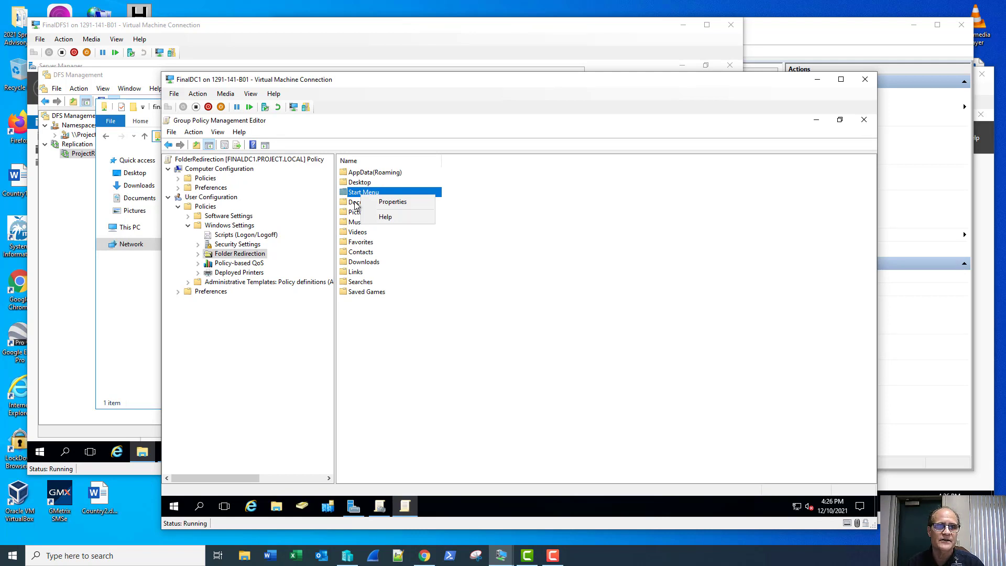
Redirect Documents with Basic setting to the \\project.local\finalstorage root path and accept the warning.
{"action": "right_click", "coordinate": [355, 205]}
{"action": "left_click", "coordinate": [368, 212]}
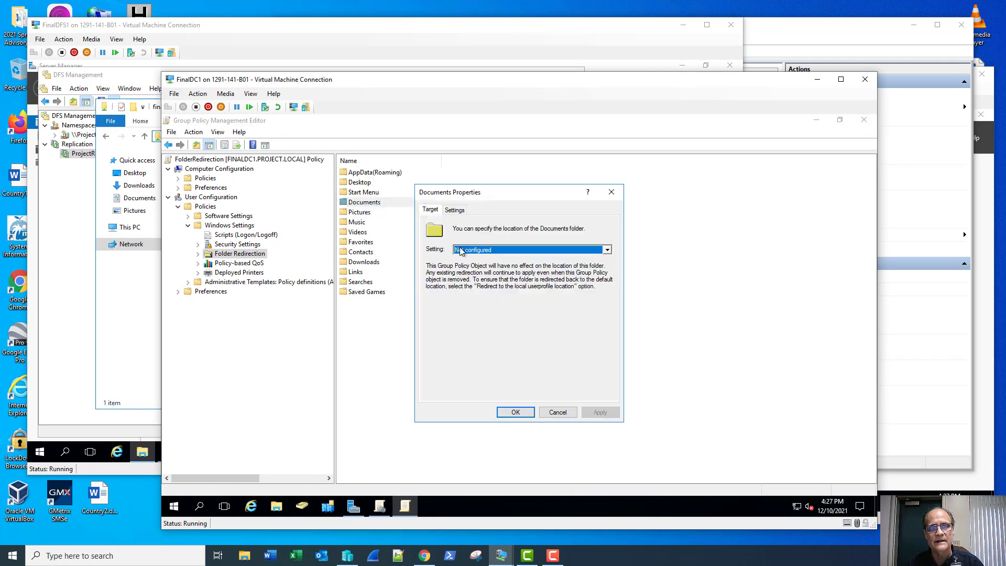
{"action": "left_click", "coordinate": [461, 250]}
{"action": "left_click", "coordinate": [472, 264]}
{"action": "left_click", "coordinate": [465, 340]}
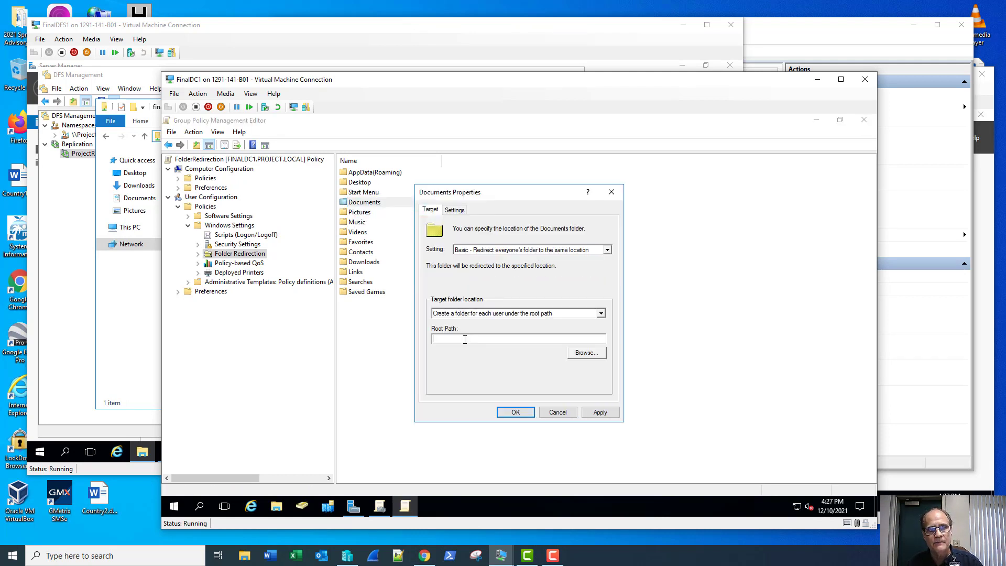
{"action": "type", "text": "\\\\project.local\\finalstorage"}
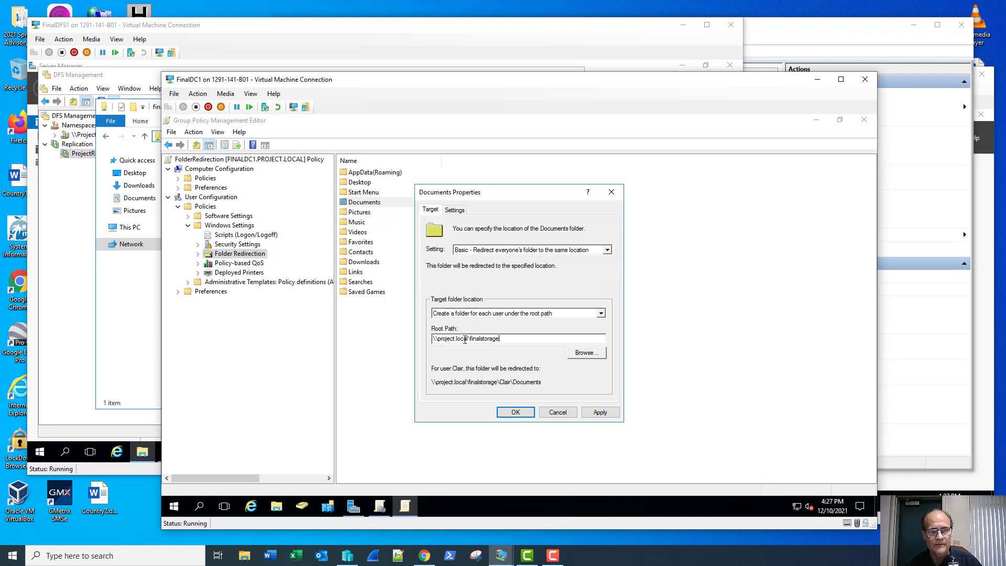
{"action": "left_click", "coordinate": [516, 413]}
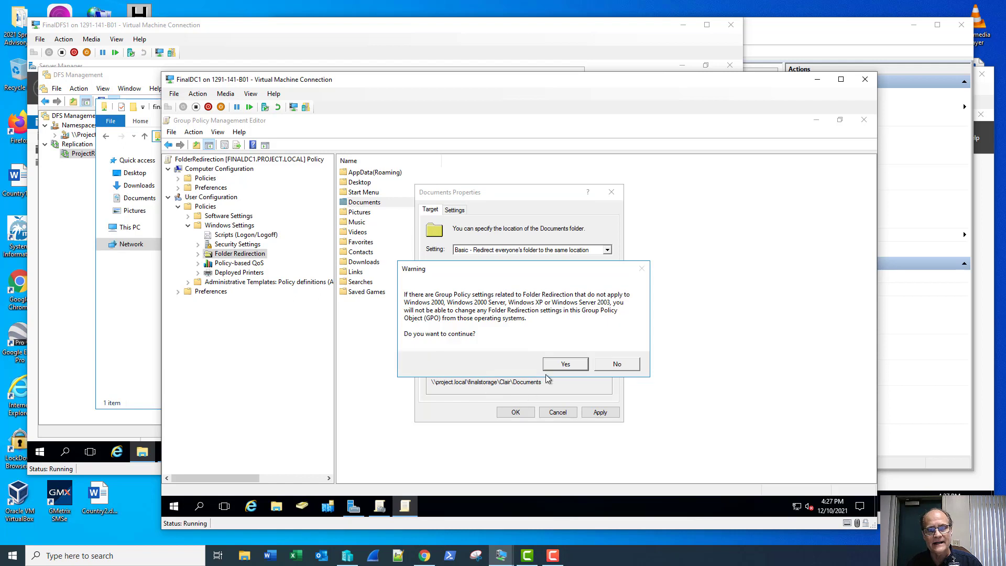
{"action": "left_click", "coordinate": [565, 364]}
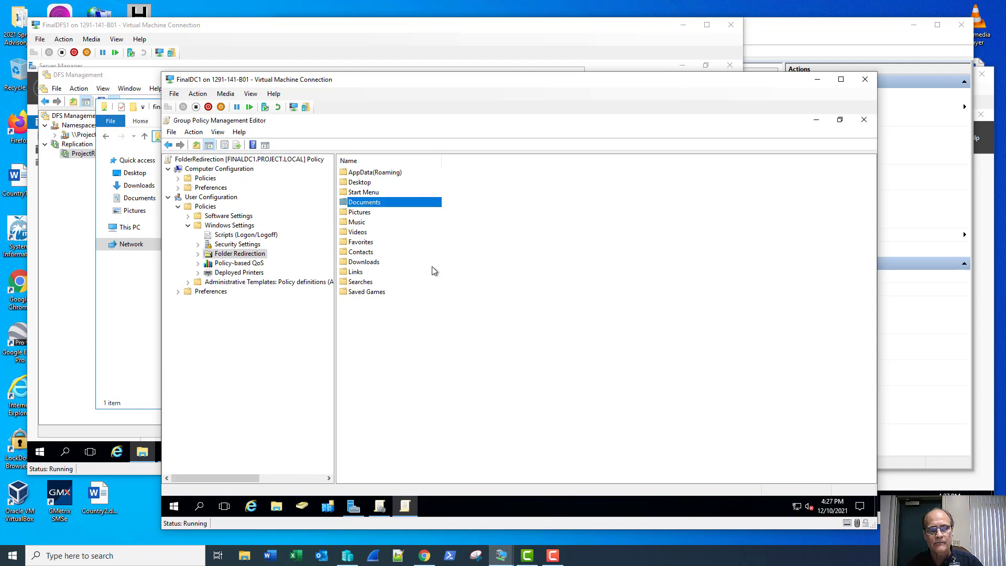
Redirect Pictures with Basic setting to the \\project.local\finalstorage root path and accept the warning.
{"action": "left_click", "coordinate": [357, 211]}
{"action": "right_click", "coordinate": [360, 212]}
{"action": "left_click", "coordinate": [373, 216]}
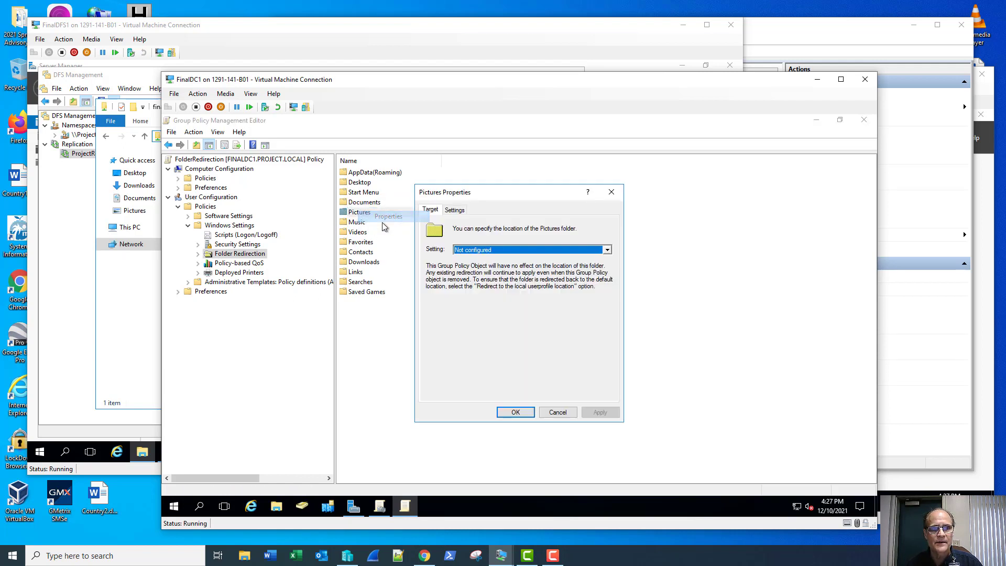
{"action": "left_click", "coordinate": [461, 250]}
{"action": "left_click", "coordinate": [466, 267]}
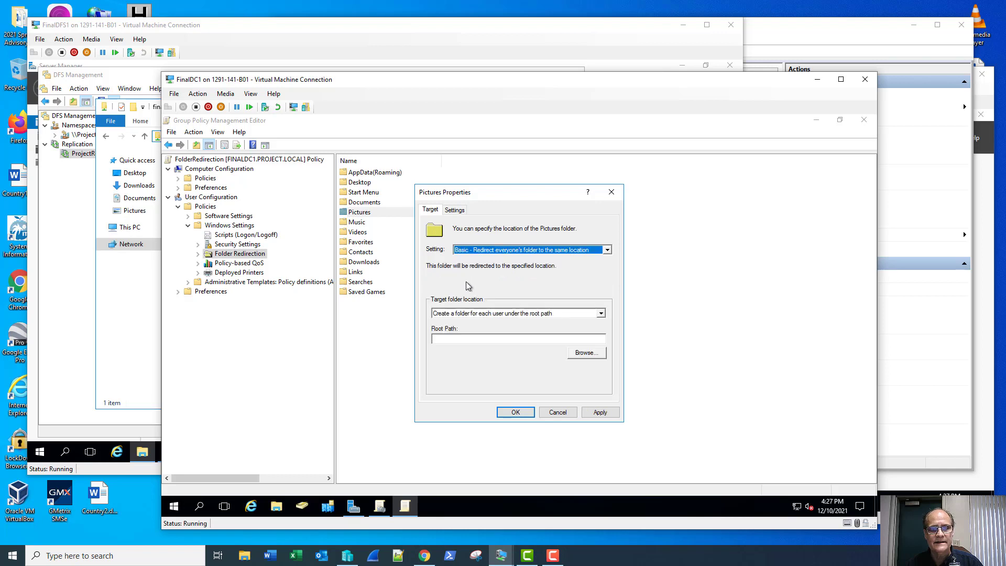
{"action": "left_click", "coordinate": [456, 340]}
{"action": "type", "text": "\\\\project.local\\finalstorage"}
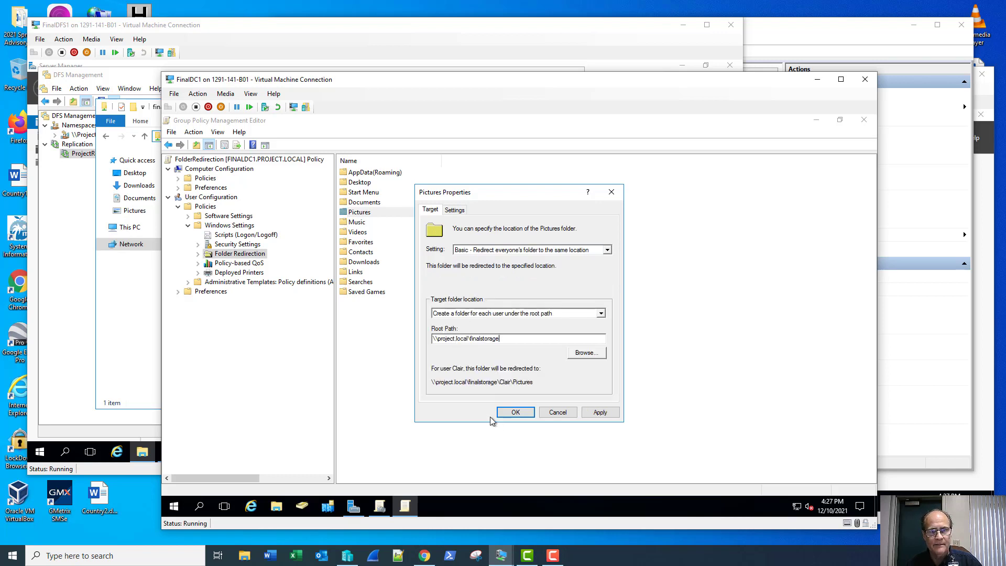
{"action": "left_click", "coordinate": [516, 412]}
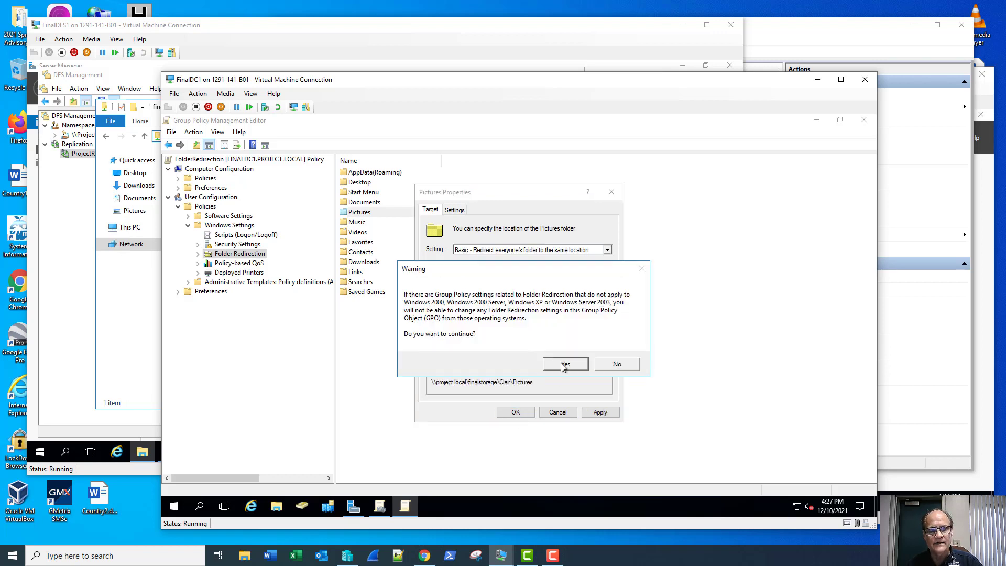
{"action": "left_click", "coordinate": [559, 368]}
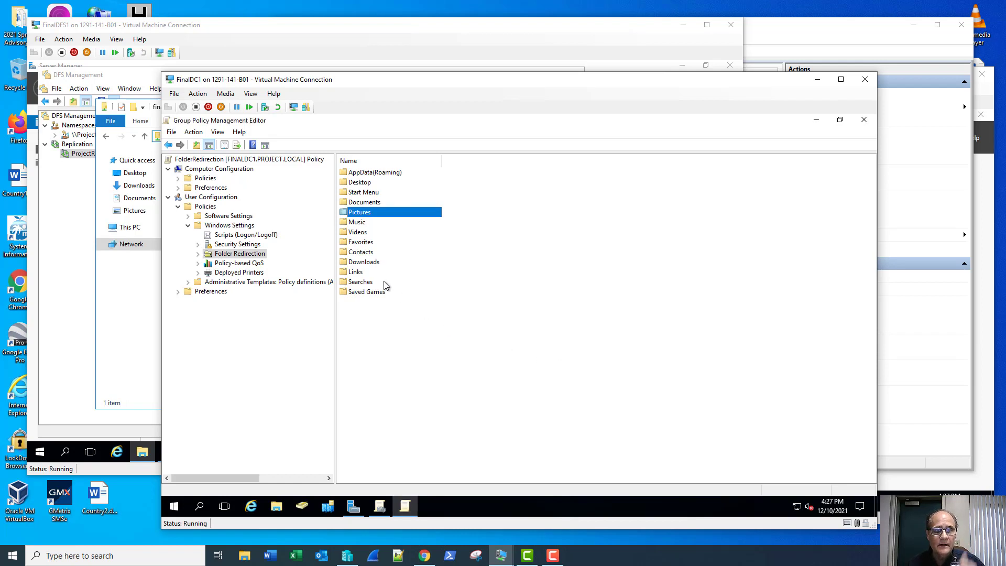
Redirect Downloads with Basic setting to the \\project.local\finalstorage root path and accept the warning.
{"action": "left_click", "coordinate": [360, 264]}
{"action": "right_click", "coordinate": [360, 264]}
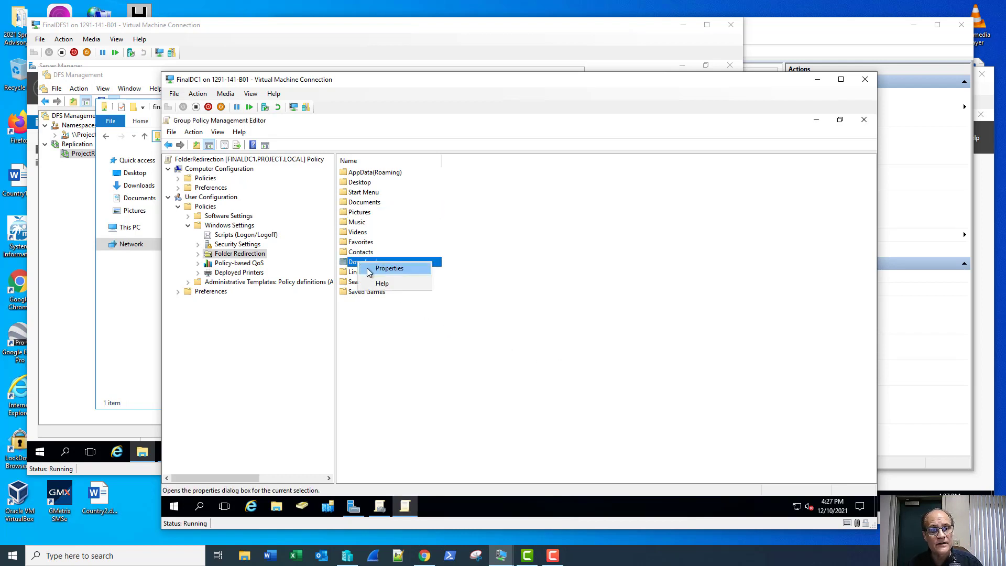
{"action": "left_click", "coordinate": [373, 268]}
{"action": "left_click", "coordinate": [482, 251]}
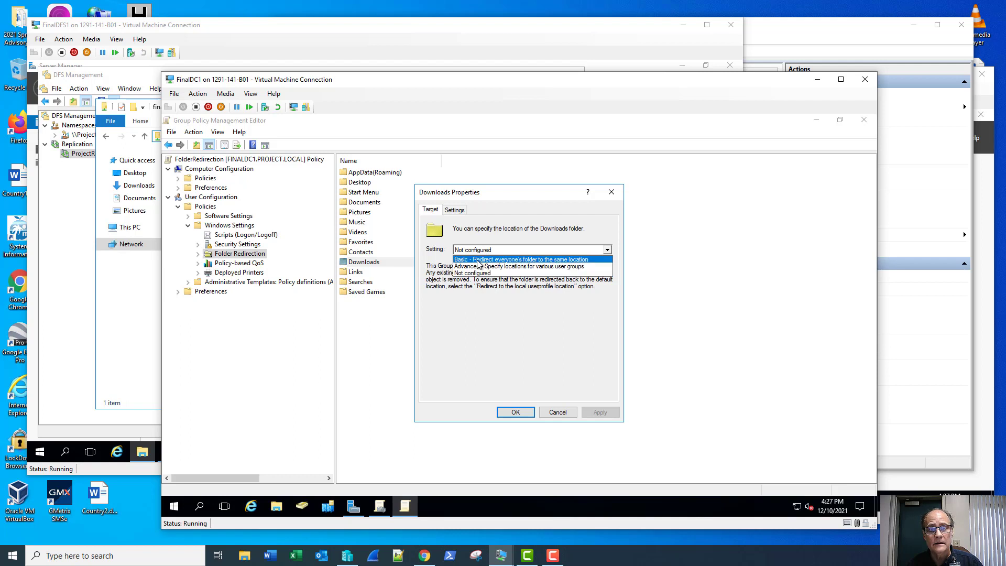
{"action": "left_click", "coordinate": [483, 257]}
{"action": "left_click", "coordinate": [498, 339]}
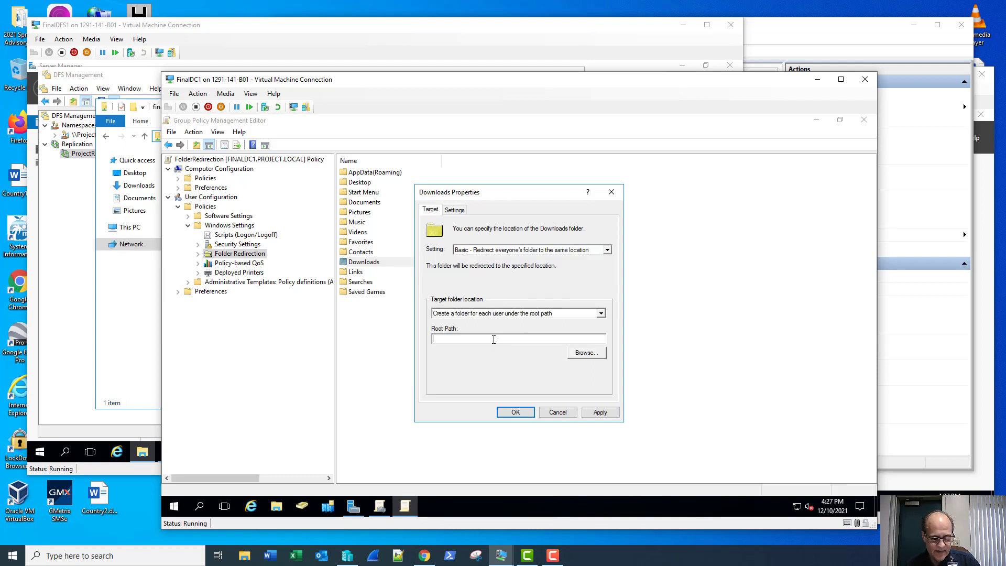
{"action": "type", "text": "\\\\project.local\\finalstorage"}
{"action": "left_click", "coordinate": [516, 413]}
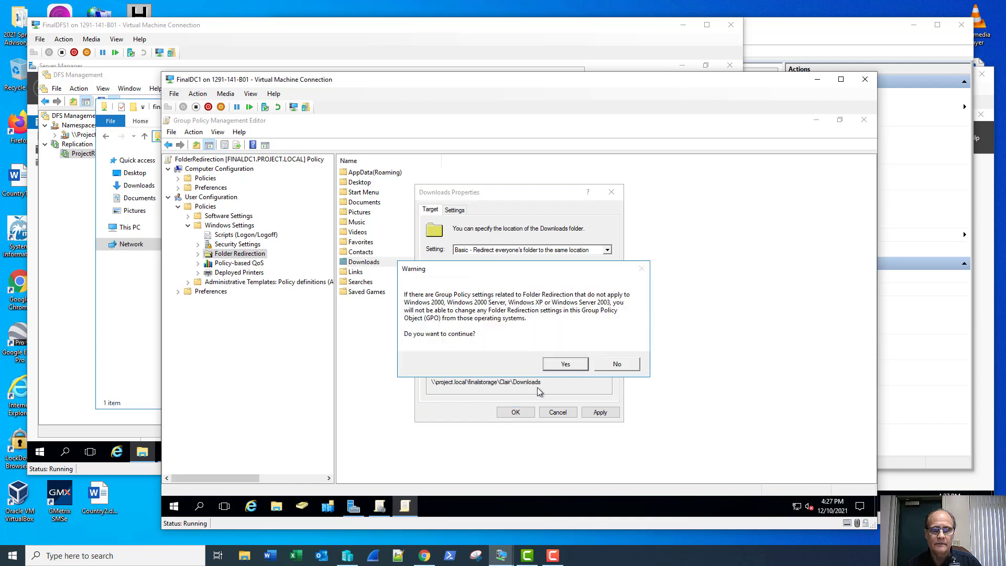
{"action": "left_click", "coordinate": [555, 365]}
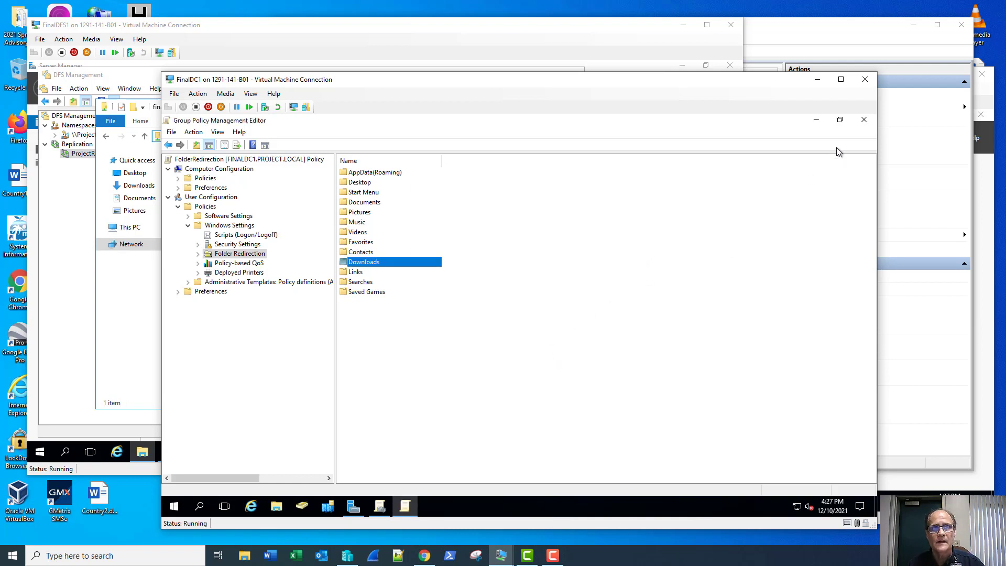
Close the editor, link the FolderRedirection GPO to Project.local, and close Group Policy Management.
{"action": "left_click", "coordinate": [865, 124]}
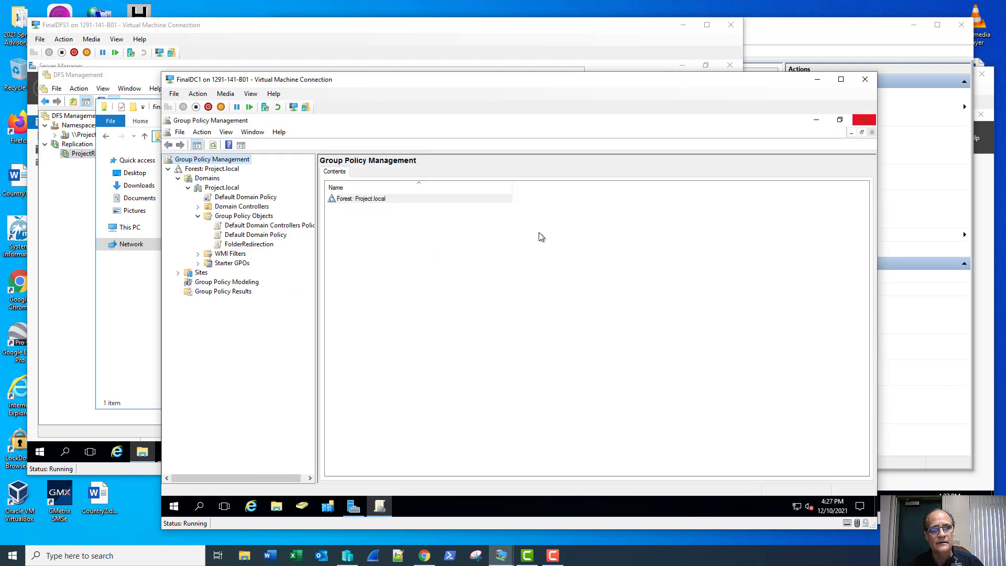
{"action": "right_click", "coordinate": [219, 192]}
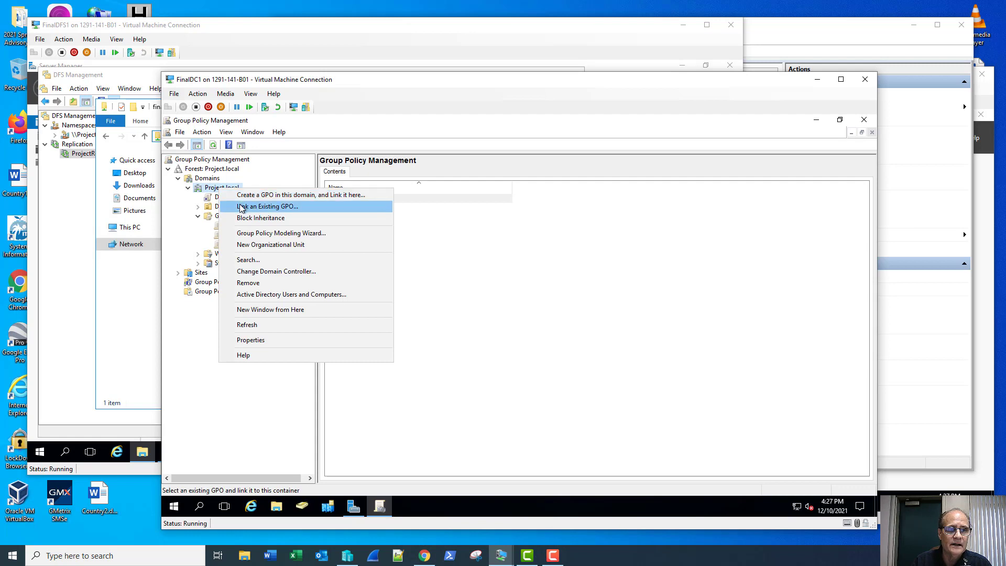
{"action": "left_click", "coordinate": [242, 207]}
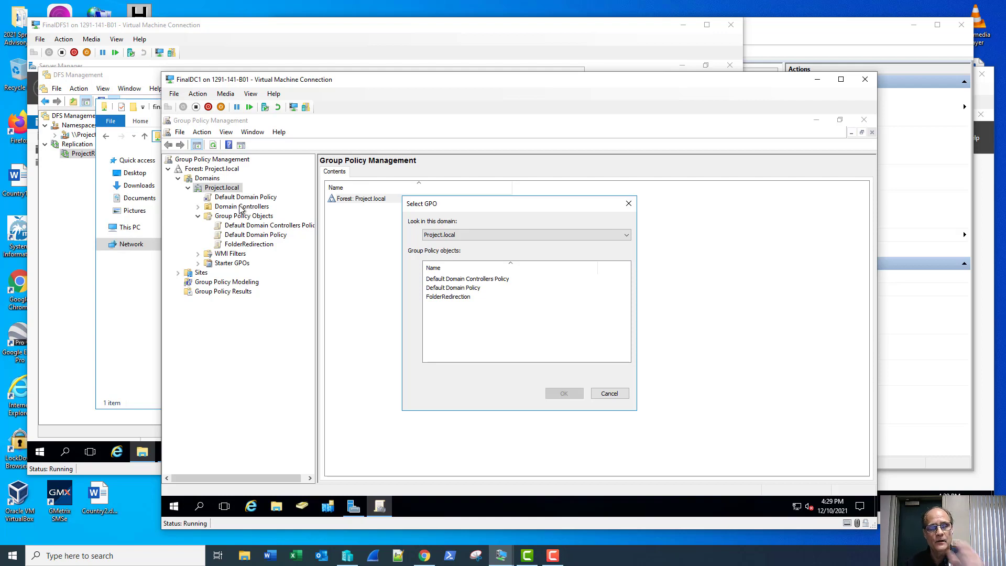
{"action": "left_click", "coordinate": [454, 298]}
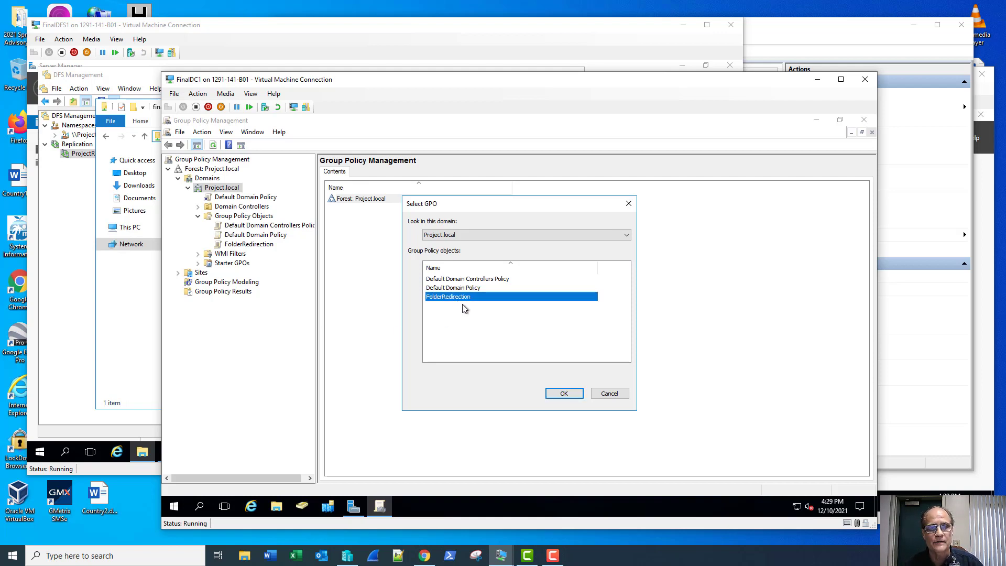
{"action": "left_click", "coordinate": [561, 393]}
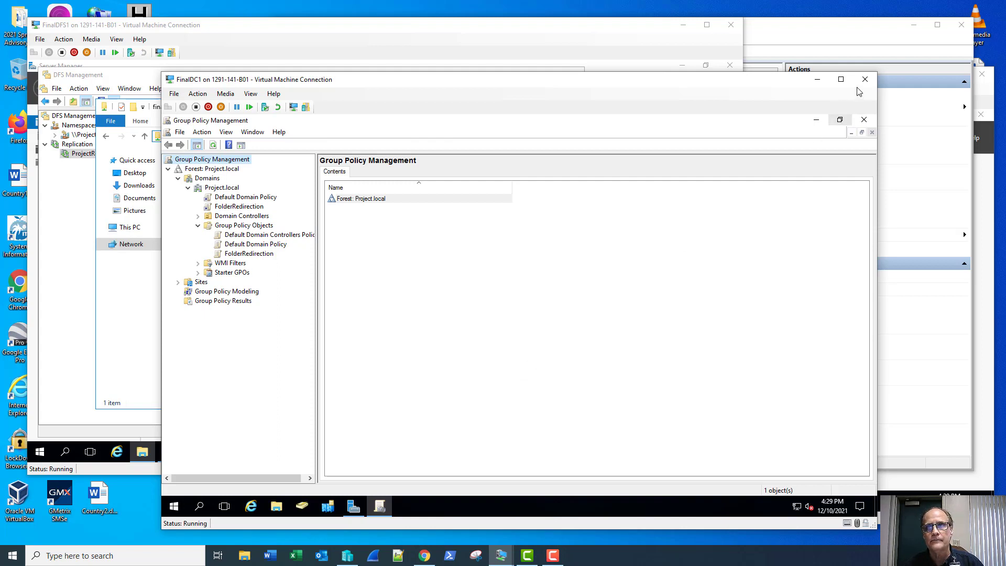
{"action": "left_click", "coordinate": [863, 120]}
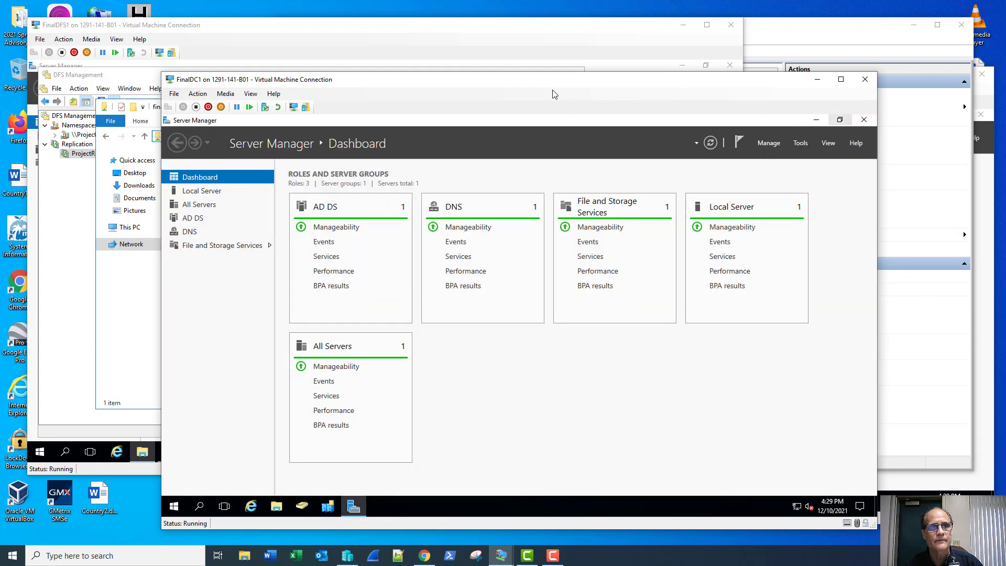
On FinalDC1, open Active Directory Users and Computers and start copying the Administrator account.
{"action": "left_click", "coordinate": [135, 311]}
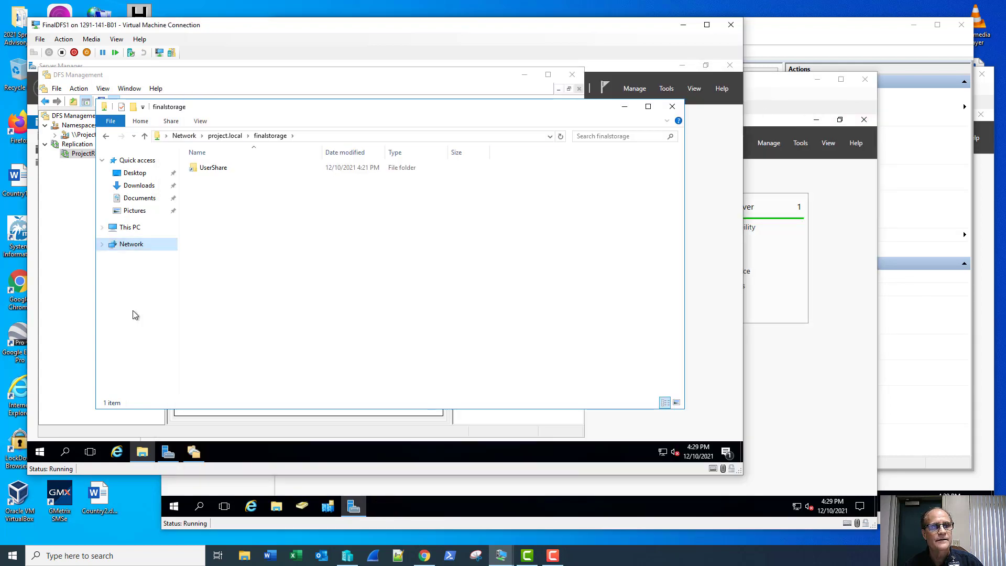
{"action": "left_click", "coordinate": [759, 96]}
{"action": "left_click", "coordinate": [801, 143]}
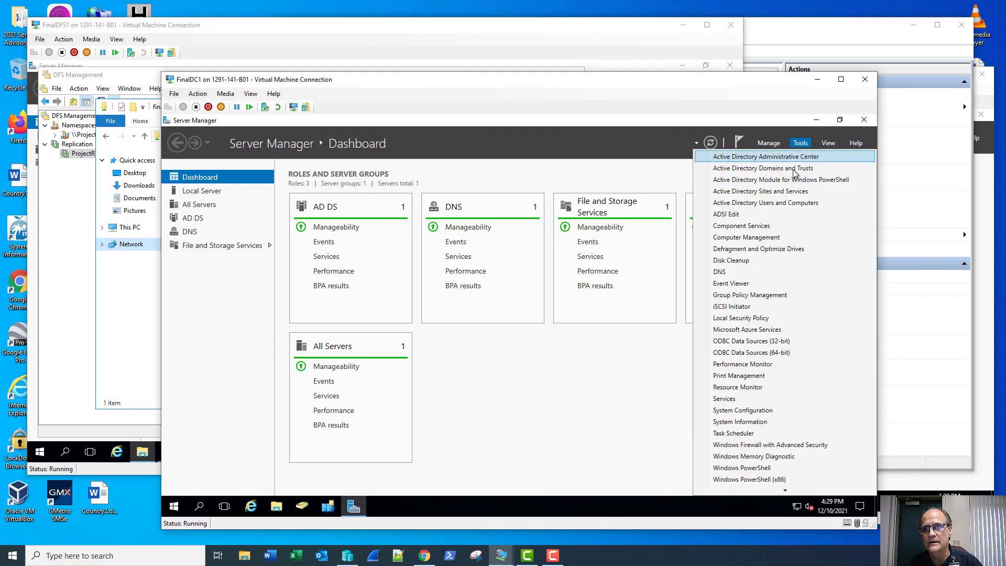
{"action": "left_click", "coordinate": [785, 204]}
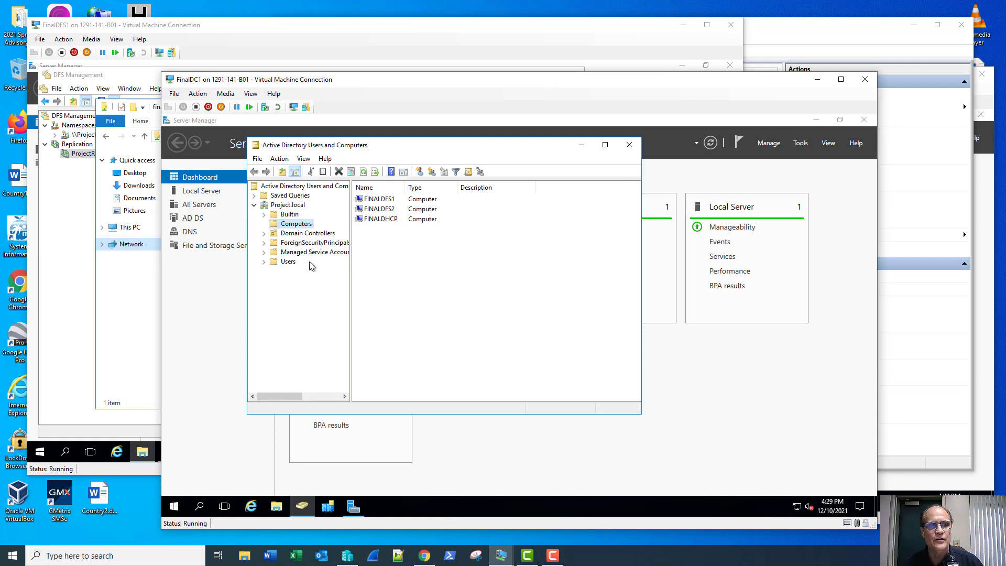
{"action": "left_click", "coordinate": [289, 261]}
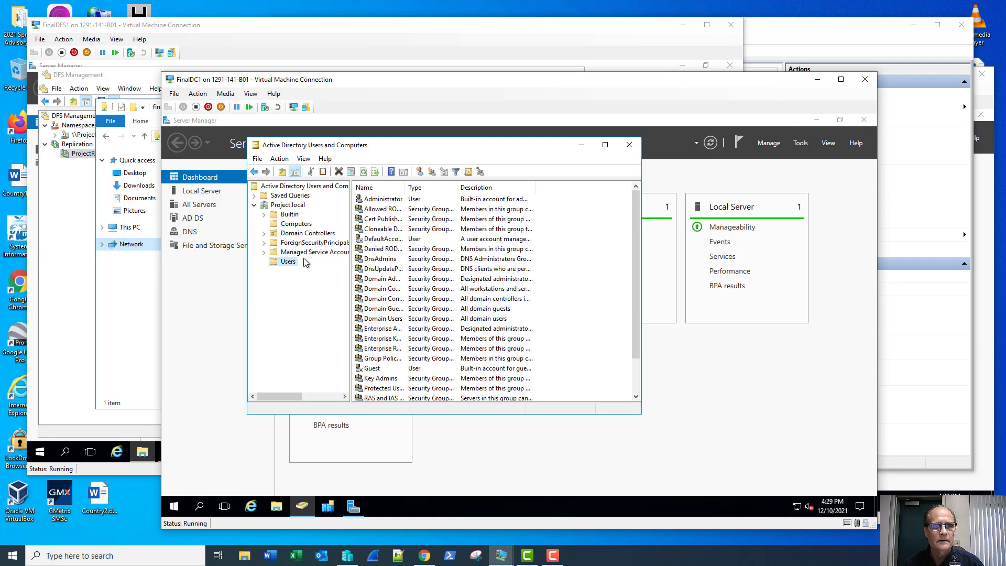
{"action": "right_click", "coordinate": [383, 200]}
{"action": "left_click", "coordinate": [395, 205]}
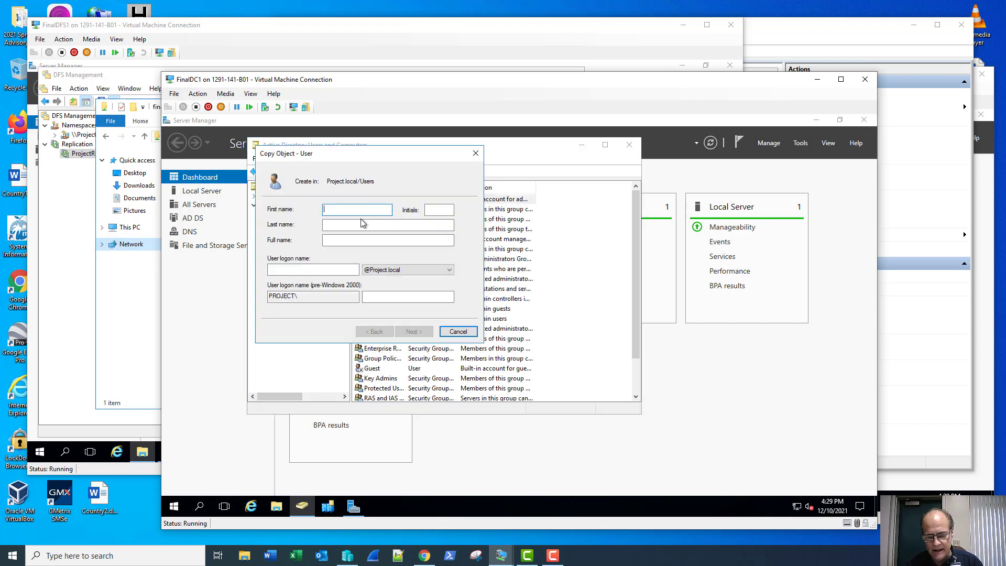
Name the new user Limited Administrator with logon name ladmin.
{"action": "type", "text": "Lim"}
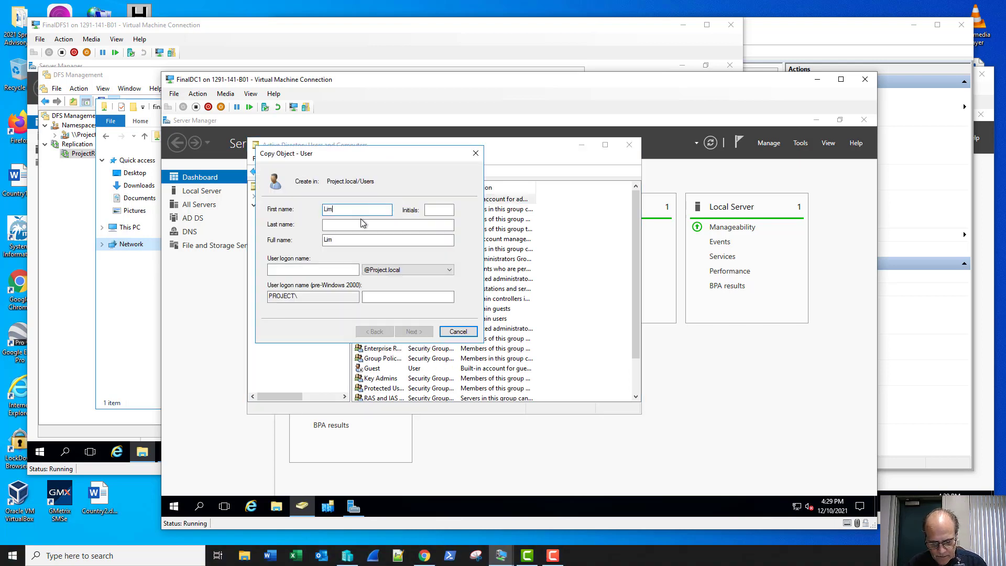
{"action": "type", "text": "ited"}
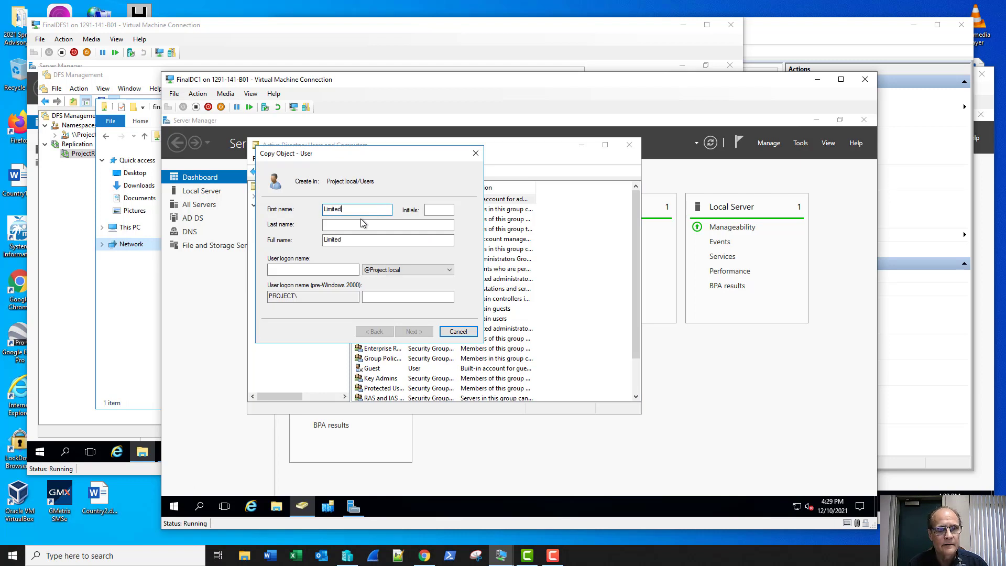
{"action": "key", "text": "Tab"}
{"action": "key", "text": "Tab"}
{"action": "type", "text": "A"}
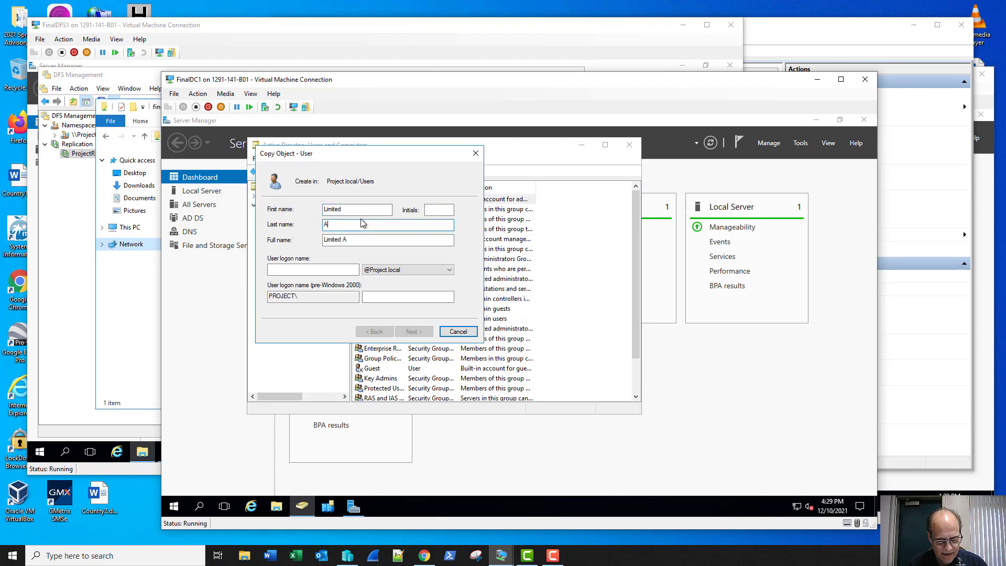
{"action": "type", "text": "dmin"}
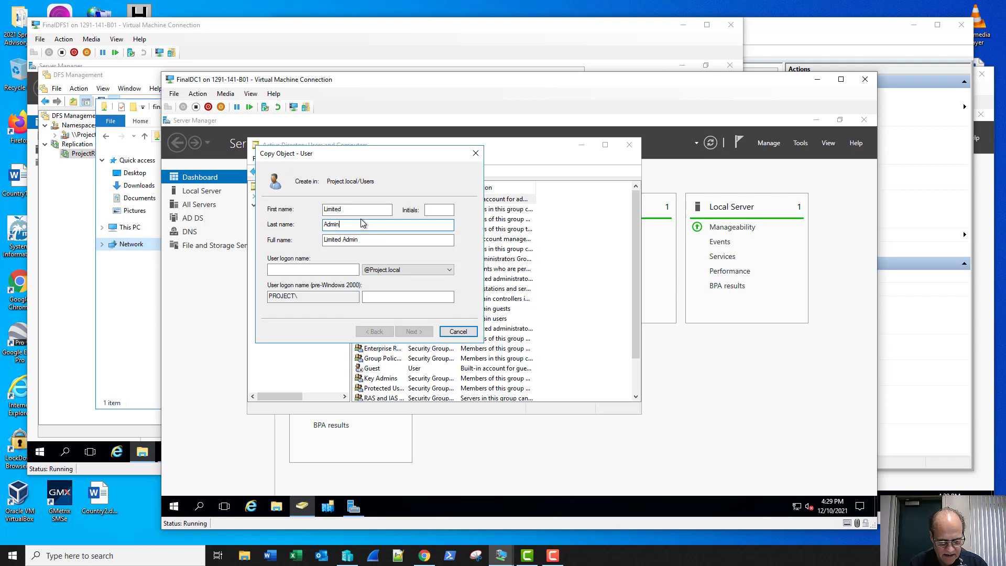
{"action": "type", "text": "istrator"}
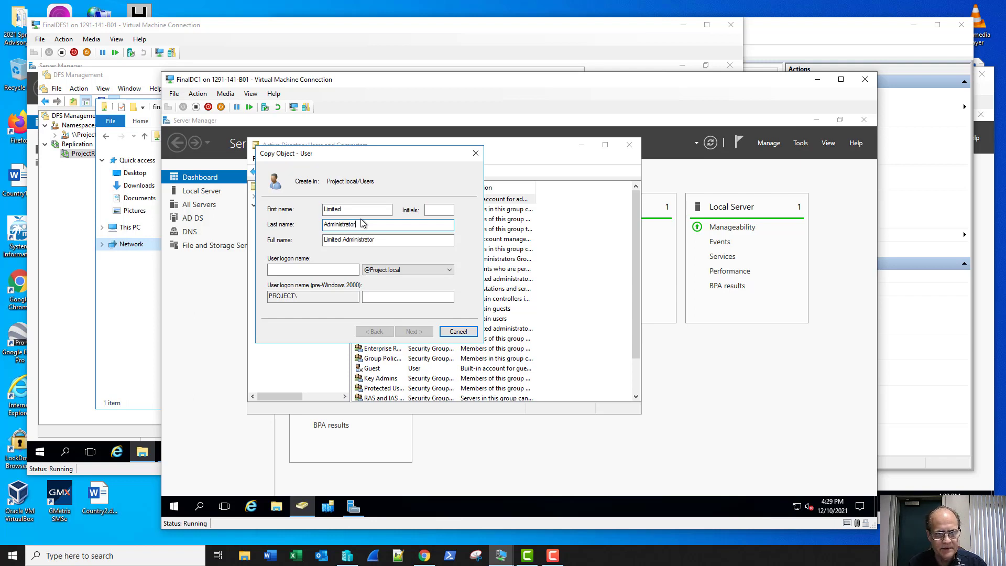
{"action": "key", "text": "Tab"}
{"action": "key", "text": "Tab"}
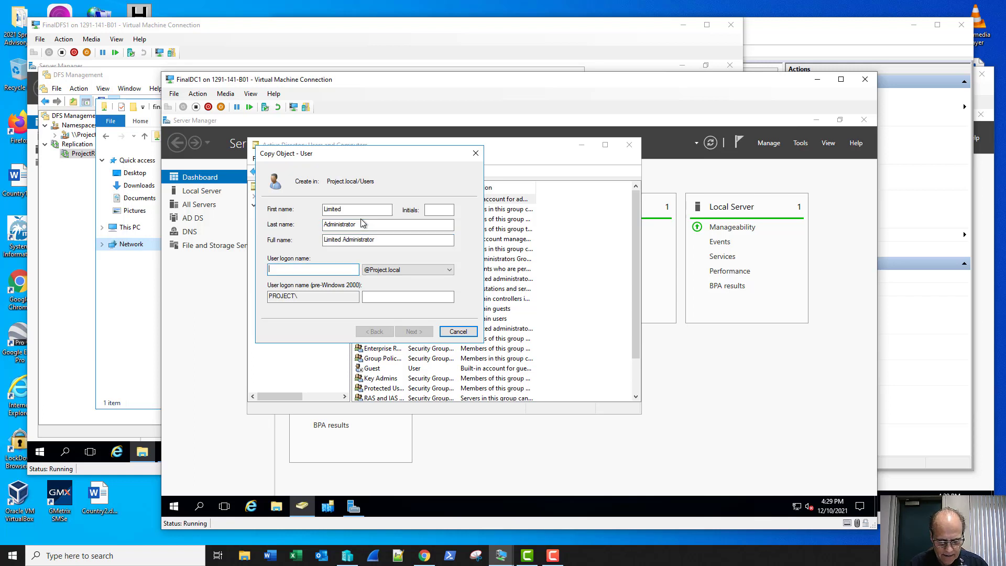
{"action": "type", "text": "ladmin"}
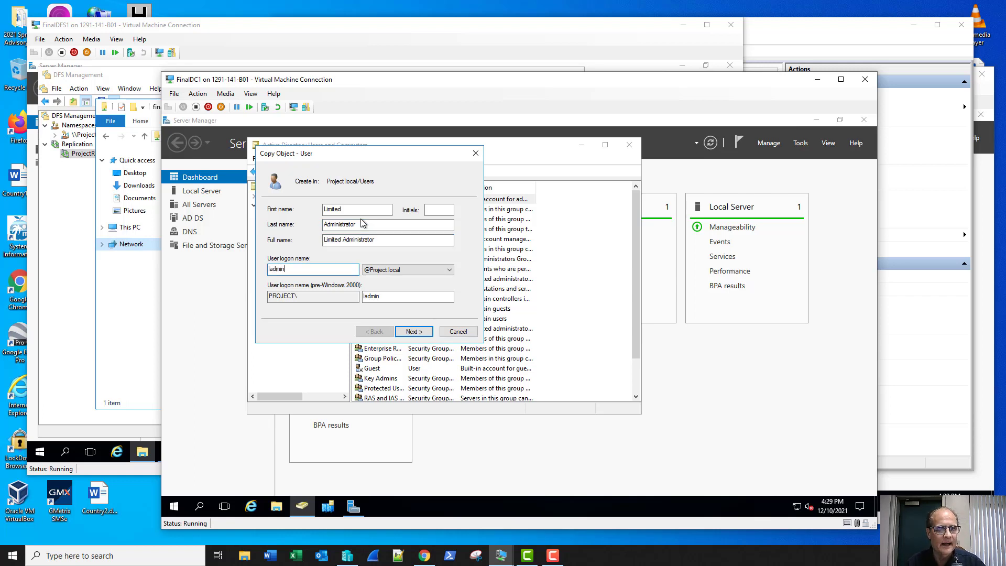
{"action": "left_click", "coordinate": [412, 331]}
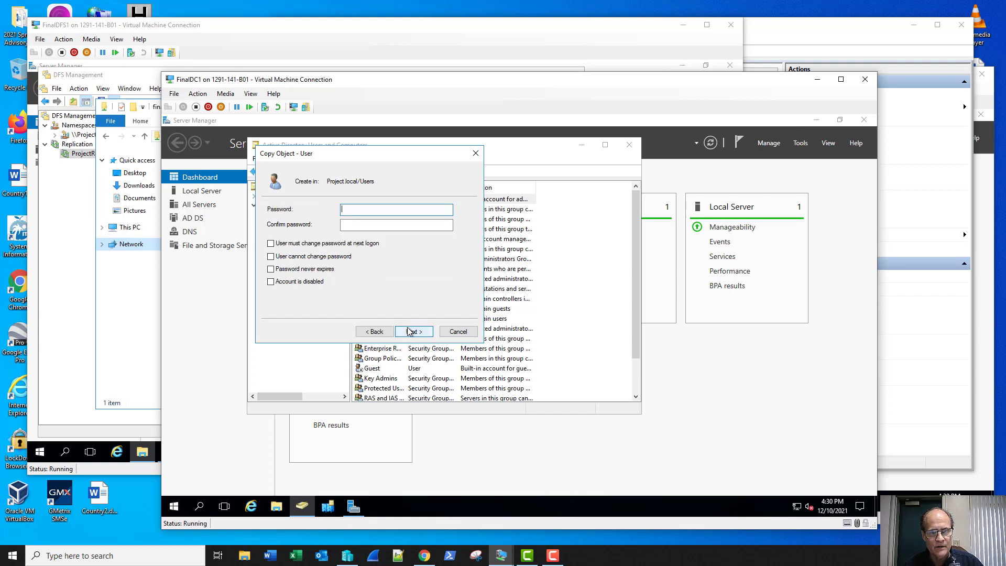
Enter and confirm the password, set it to never expire, finish the user, and close ADUC.
{"action": "type", "text": "•"}
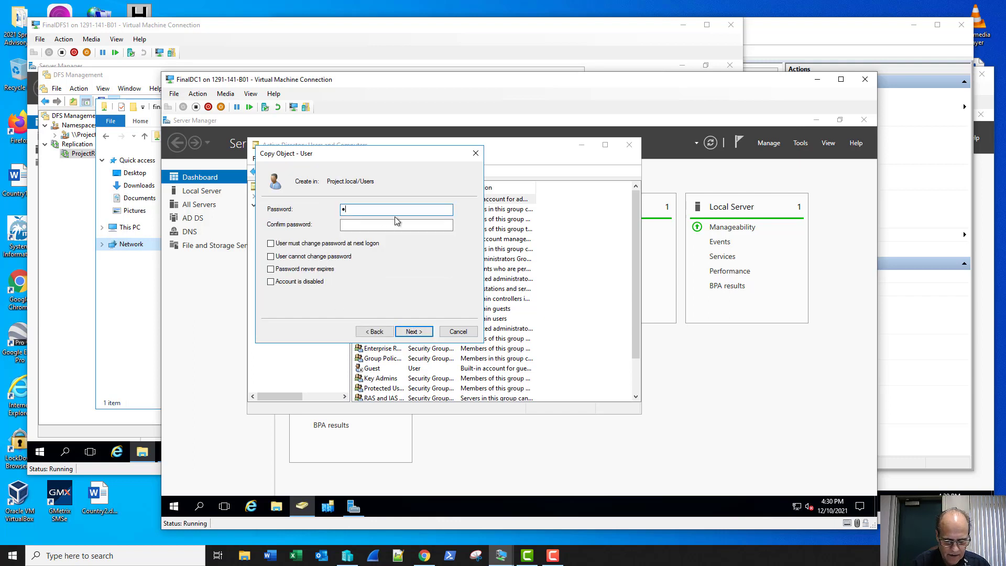
{"action": "type", "text": "•••••••••"}
{"action": "key", "text": "Tab"}
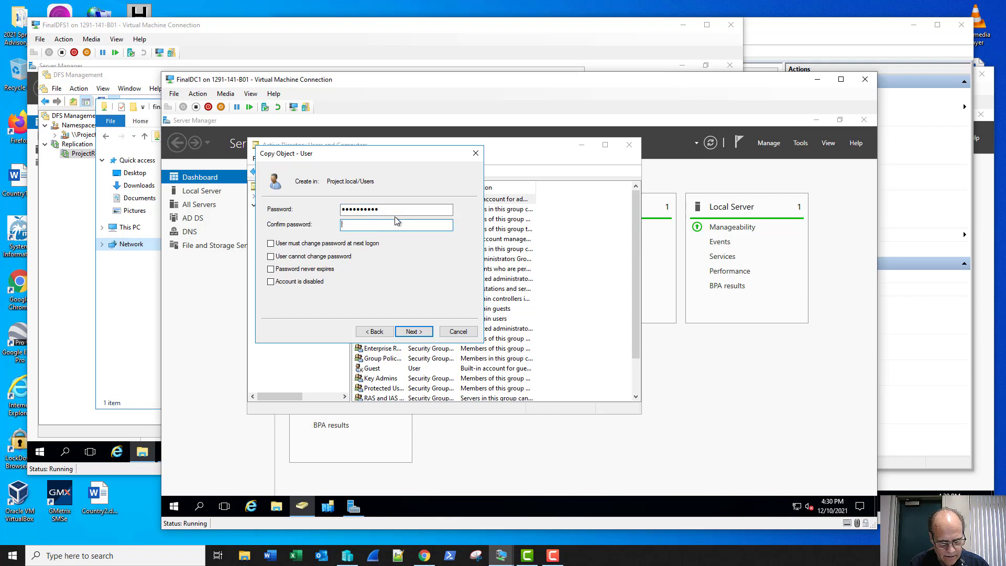
{"action": "type", "text": "•••••••"}
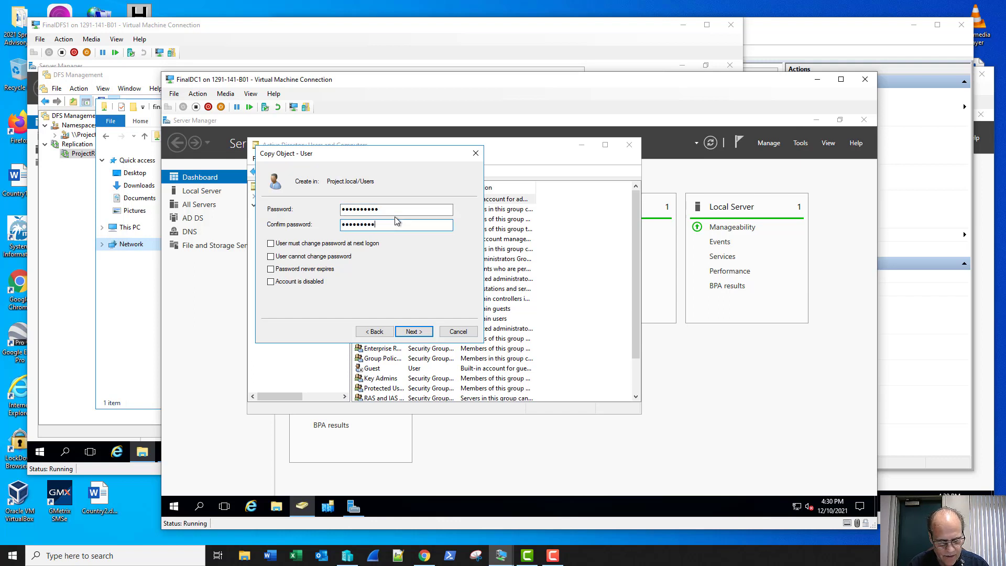
{"action": "left_click", "coordinate": [302, 270]}
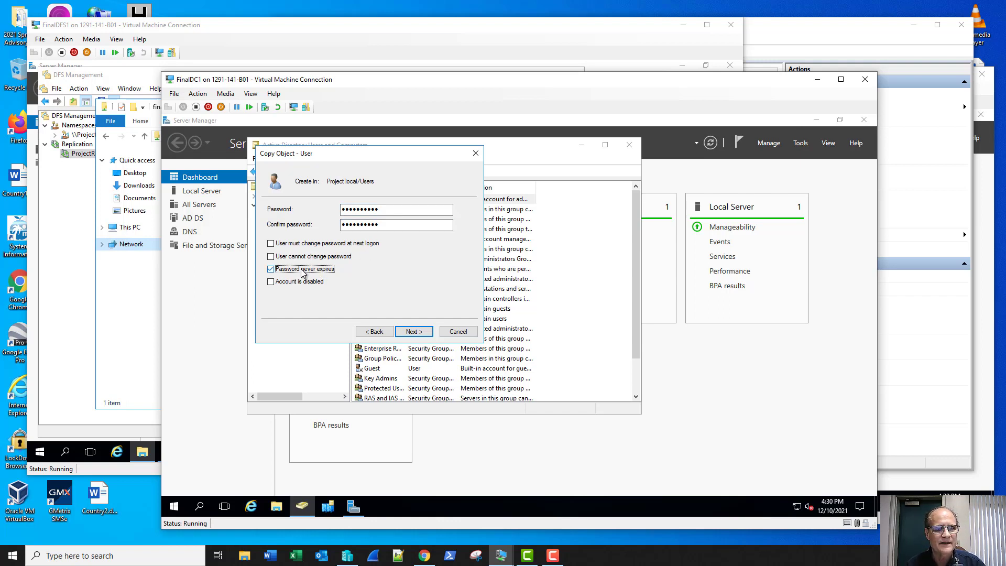
{"action": "left_click", "coordinate": [413, 332]}
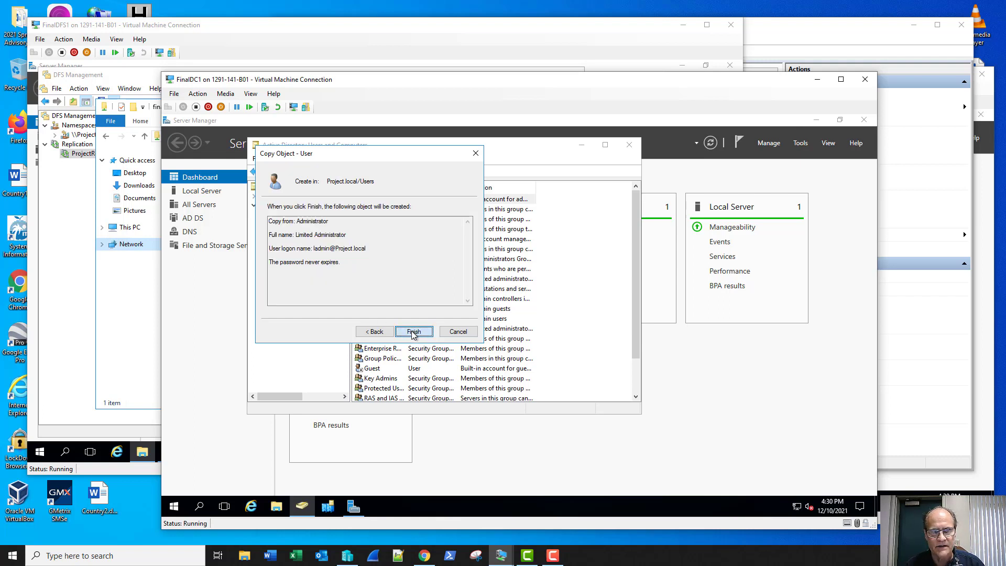
{"action": "left_click", "coordinate": [413, 333]}
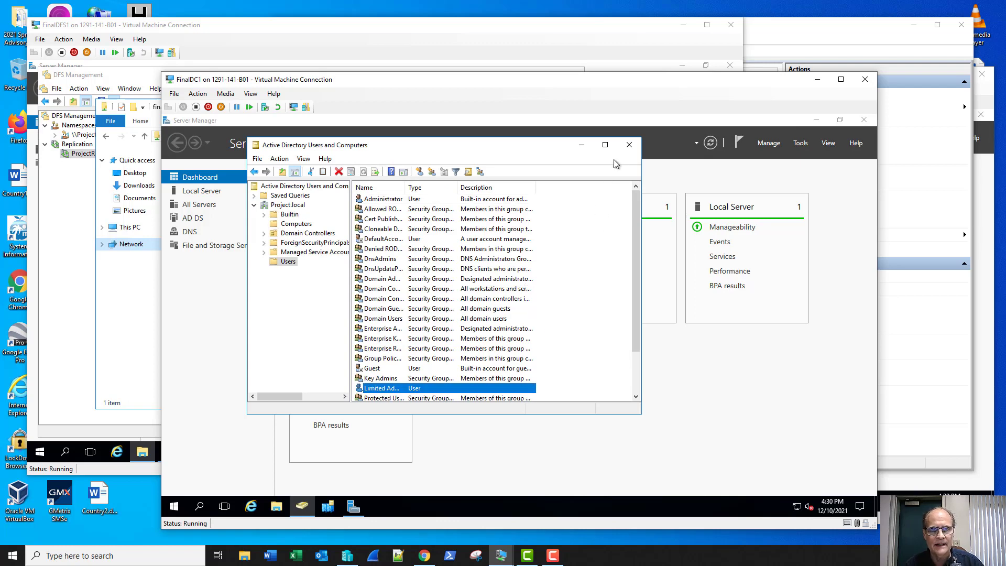
{"action": "left_click", "coordinate": [629, 145]}
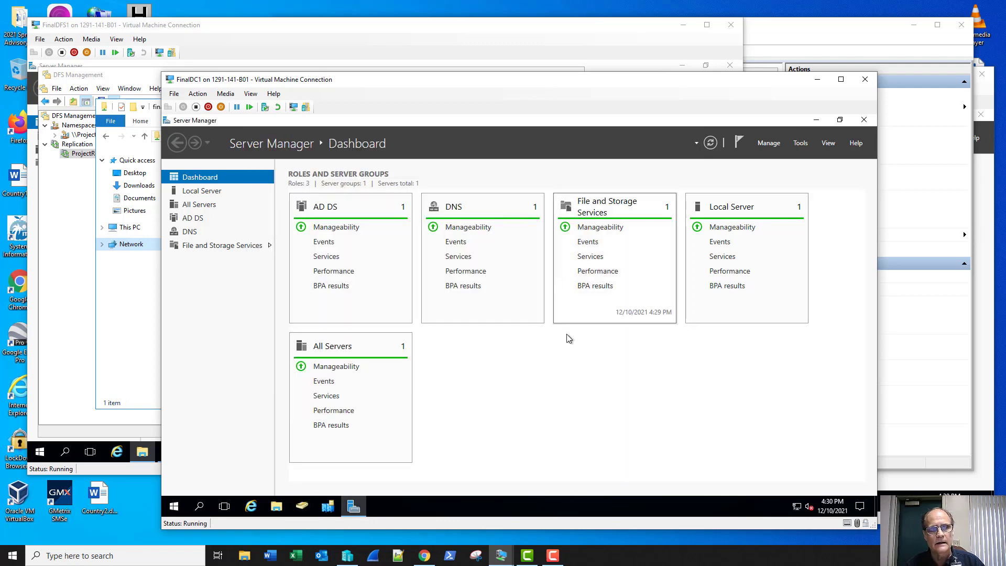
On FinalDFS1, close the finalstorage window and DFS Management, and open an elevated Command Prompt.
{"action": "left_click", "coordinate": [349, 25]}
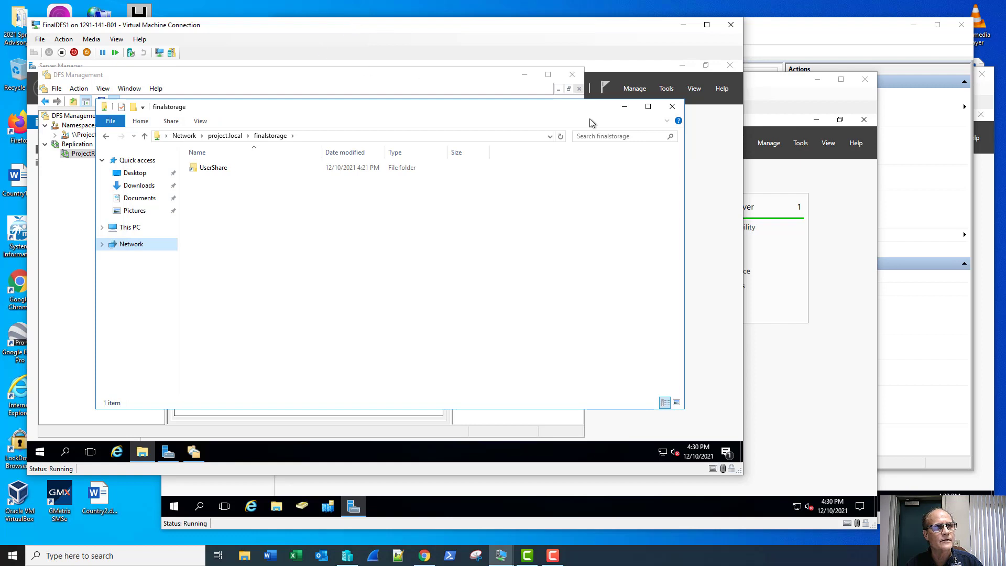
{"action": "left_click", "coordinate": [673, 106]}
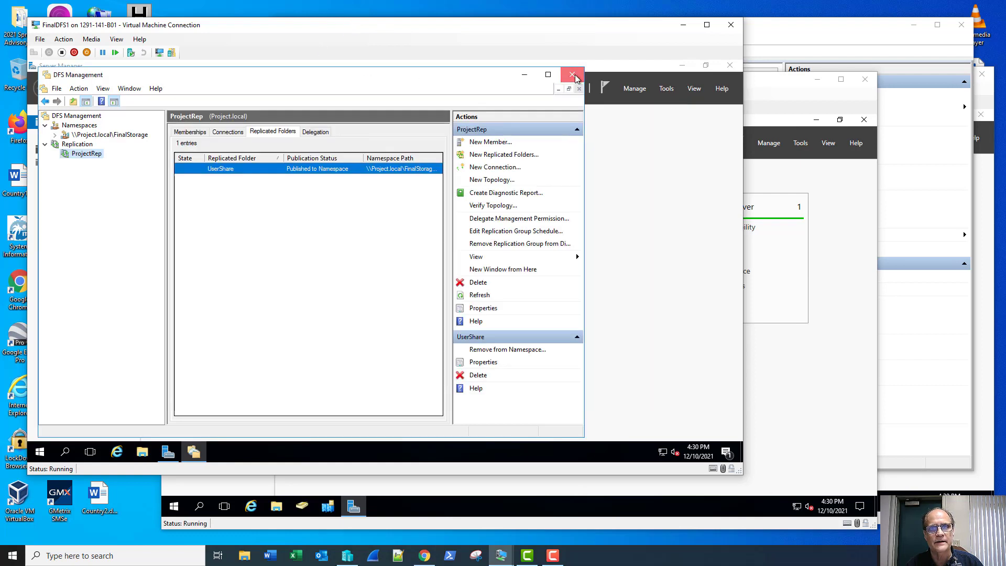
{"action": "left_click", "coordinate": [572, 74]}
{"action": "right_click", "coordinate": [40, 452]}
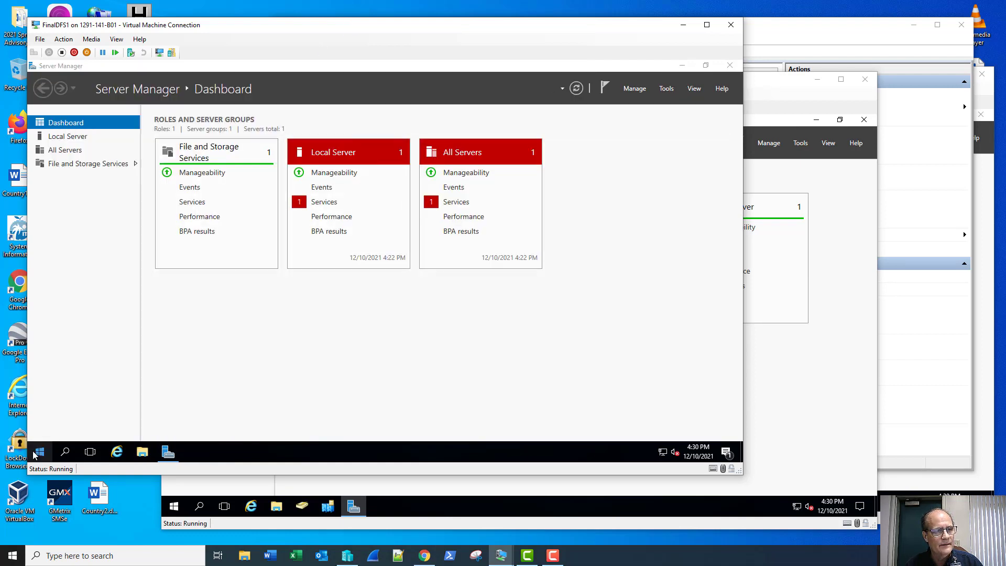
{"action": "mouse_move", "coordinate": [102, 422]}
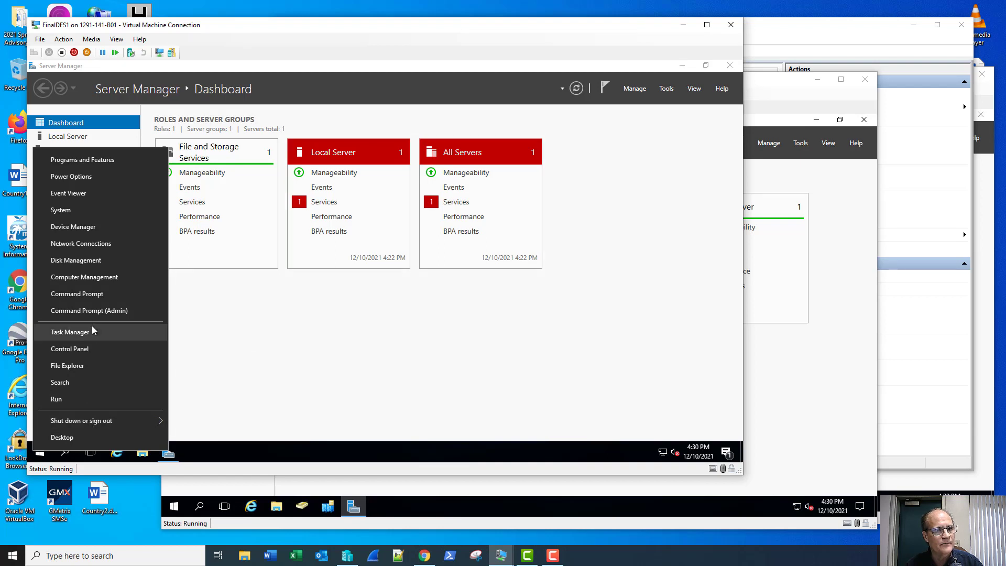
{"action": "left_click", "coordinate": [93, 311]}
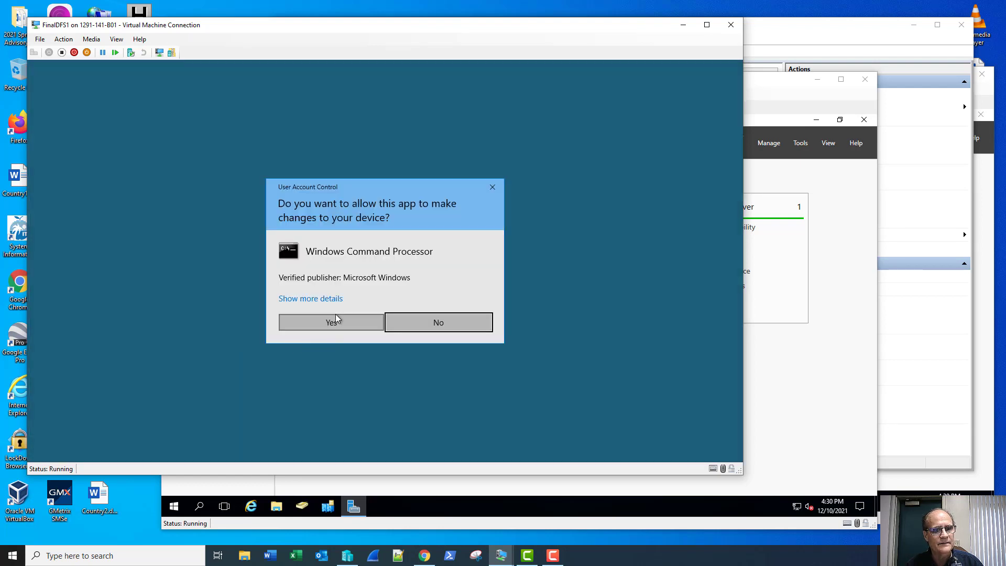
{"action": "left_click", "coordinate": [335, 322]}
Run gpupdate /force, answer Y to log off, and send Ctrl+Alt+Delete to the VM.
{"action": "type", "text": "gpup"}
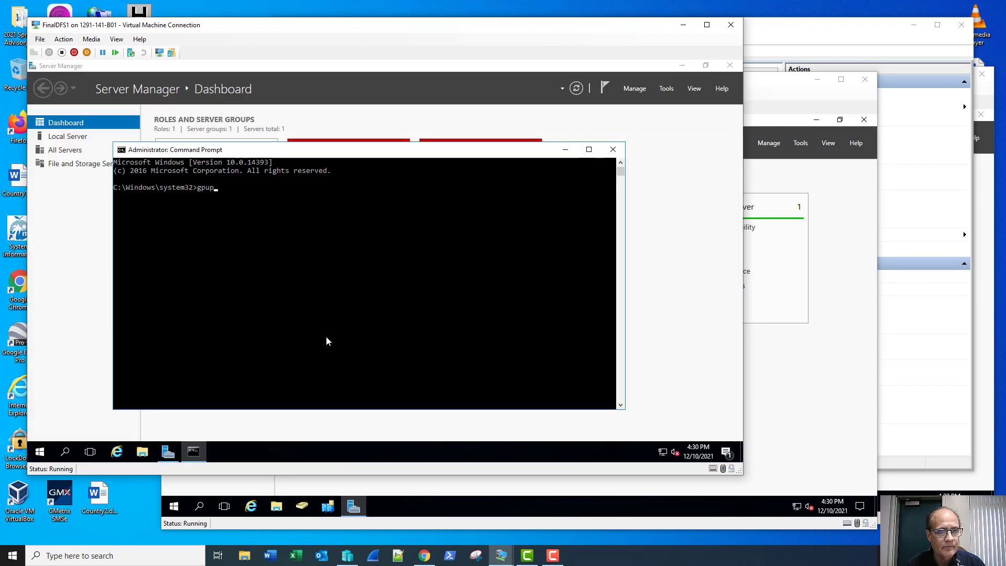
{"action": "type", "text": "date /"}
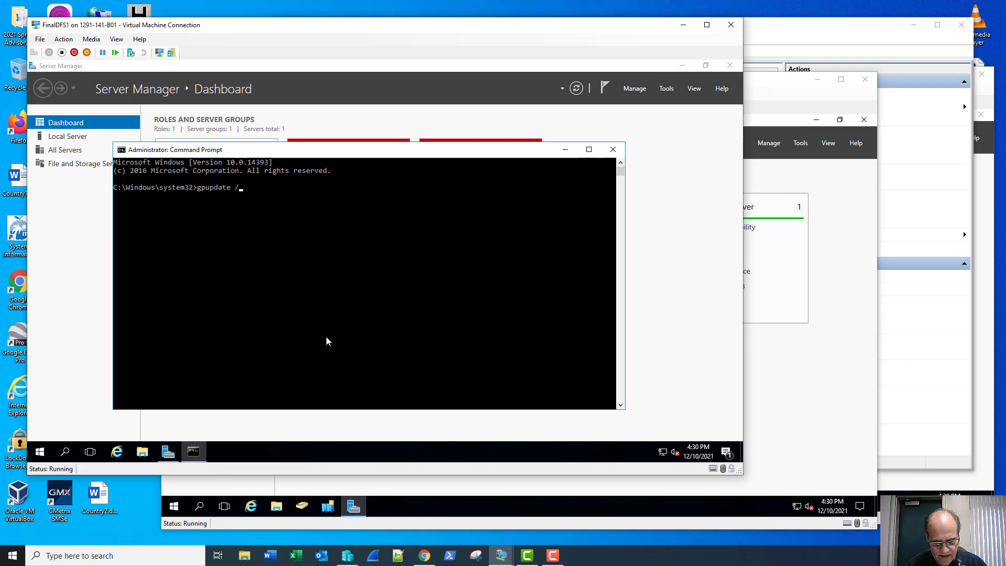
{"action": "type", "text": "force"}
{"action": "key", "text": "Return"}
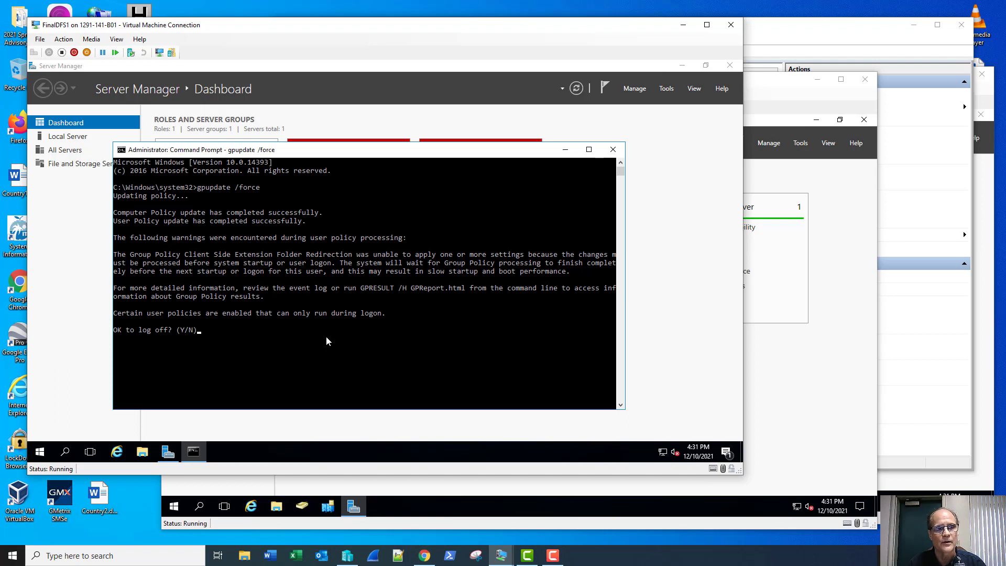
{"action": "type", "text": "y"}
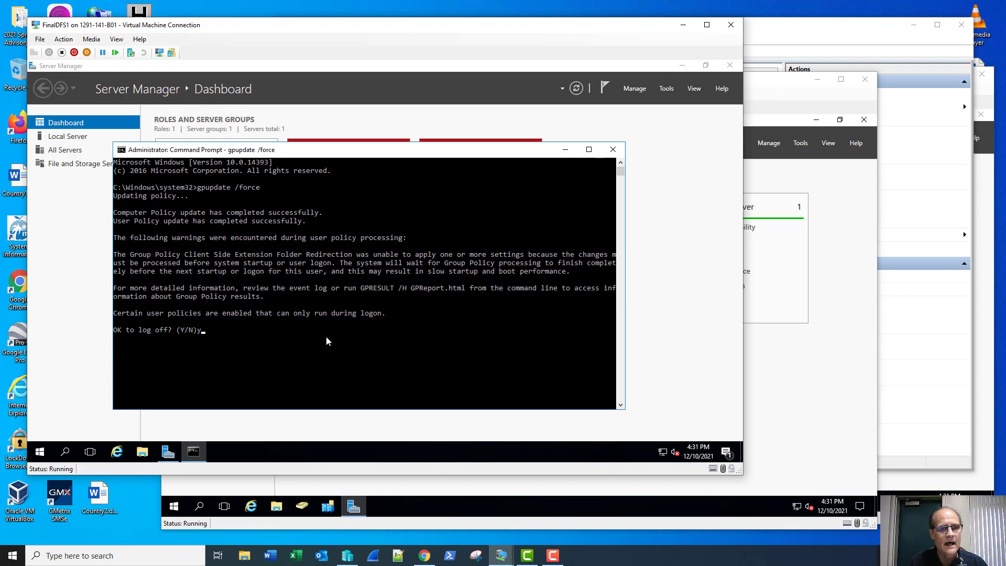
{"action": "key", "text": "Return"}
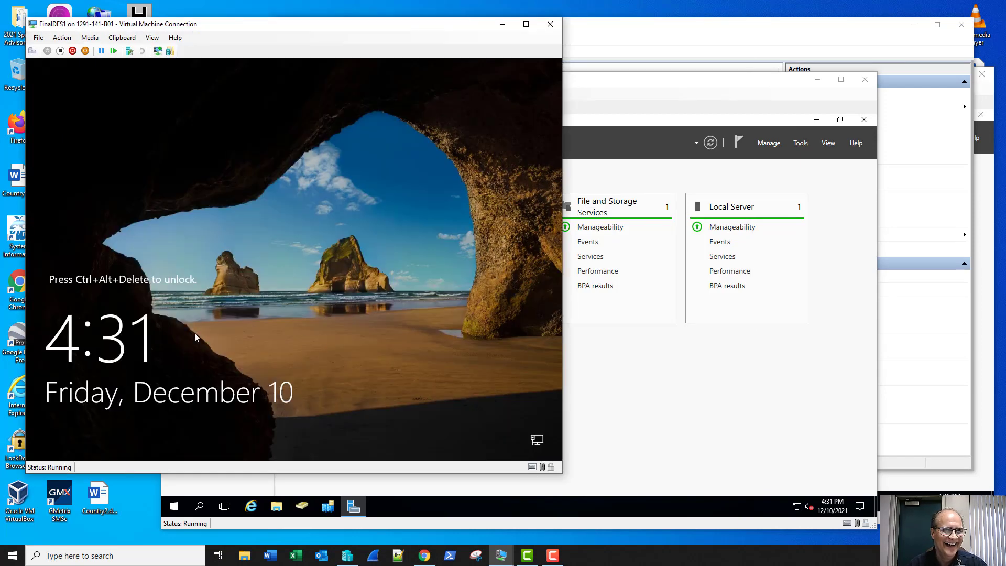
{"action": "left_click", "coordinate": [32, 50]}
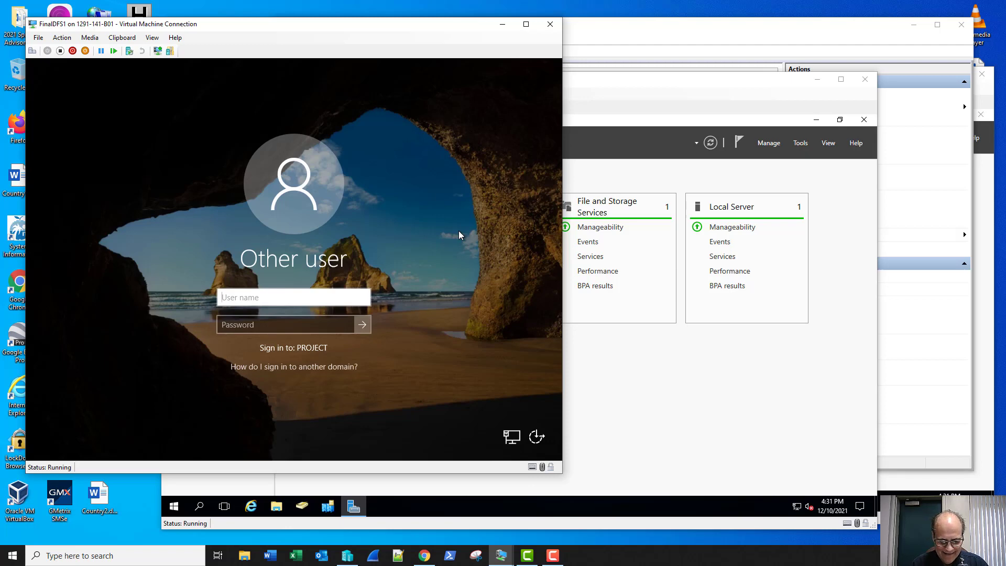
Sign in to FinalDFS1 as ladmin with the account password.
{"action": "type", "text": "ladmin"}
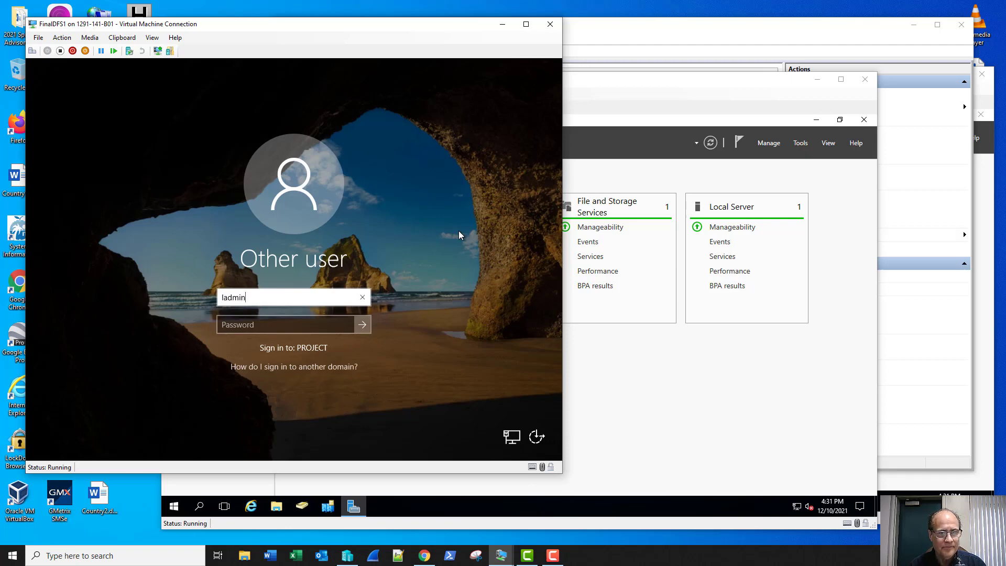
{"action": "key", "text": "Tab"}
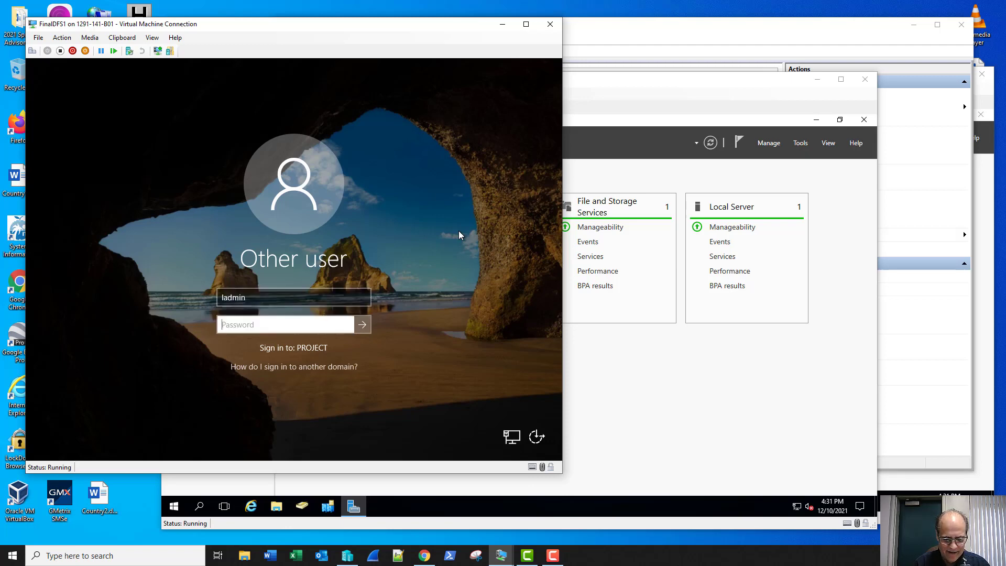
{"action": "type", "text": "Pa$$w0rd1"}
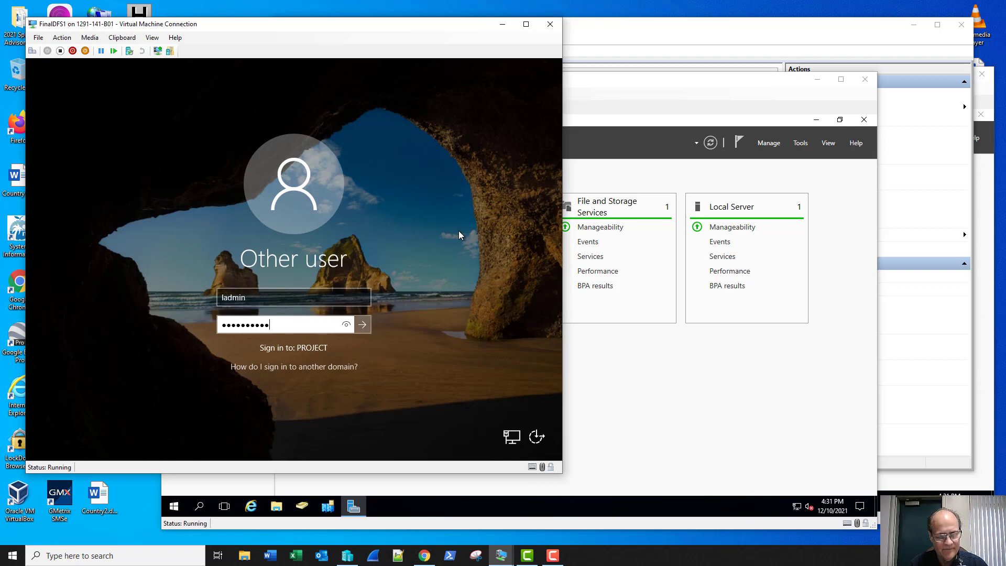
{"action": "key", "text": "Return"}
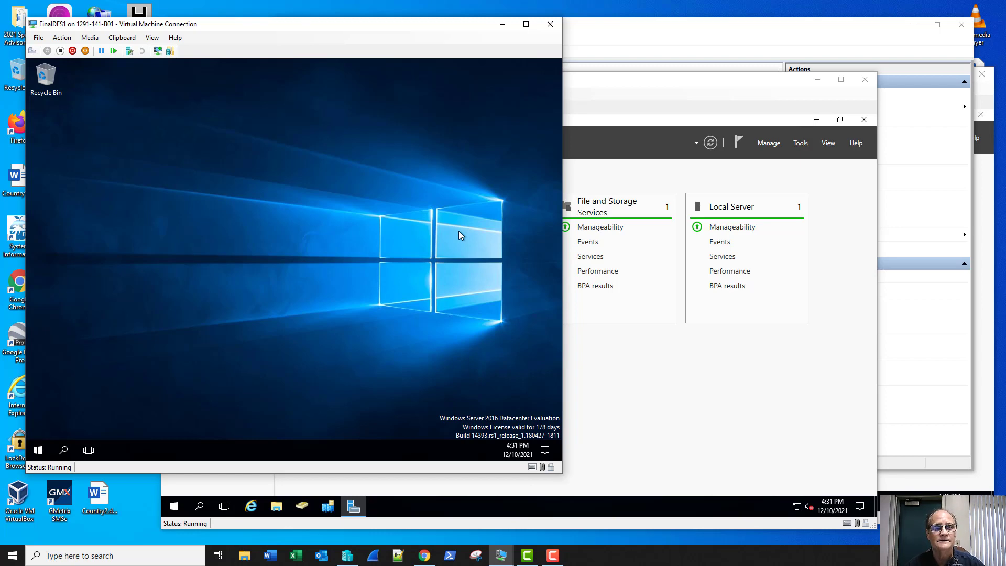
Reconnect in enhanced session, sign in again, and bring the FinalDC1 window forward.
{"action": "left_click", "coordinate": [157, 50]}
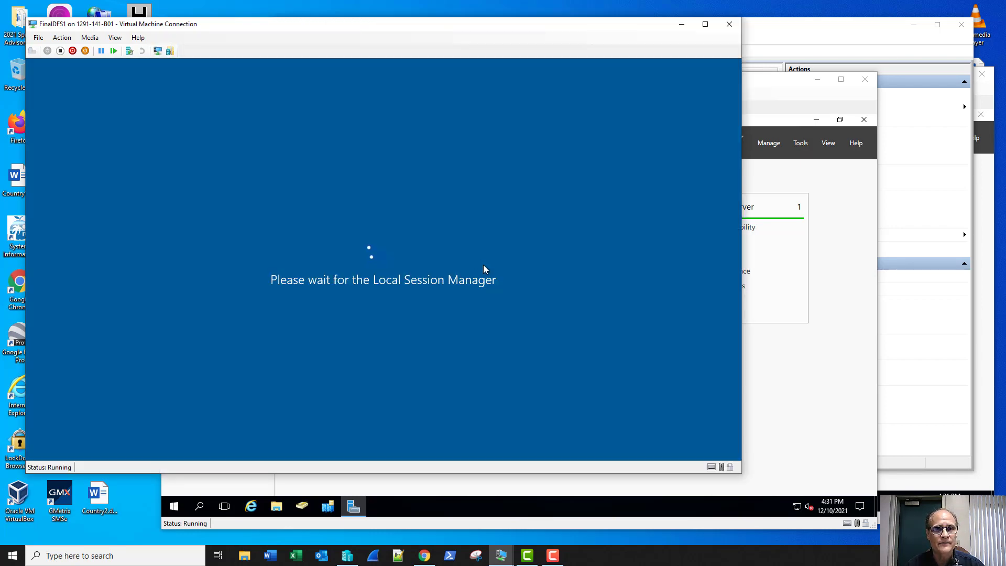
{"action": "type", "text": "•••••••"}
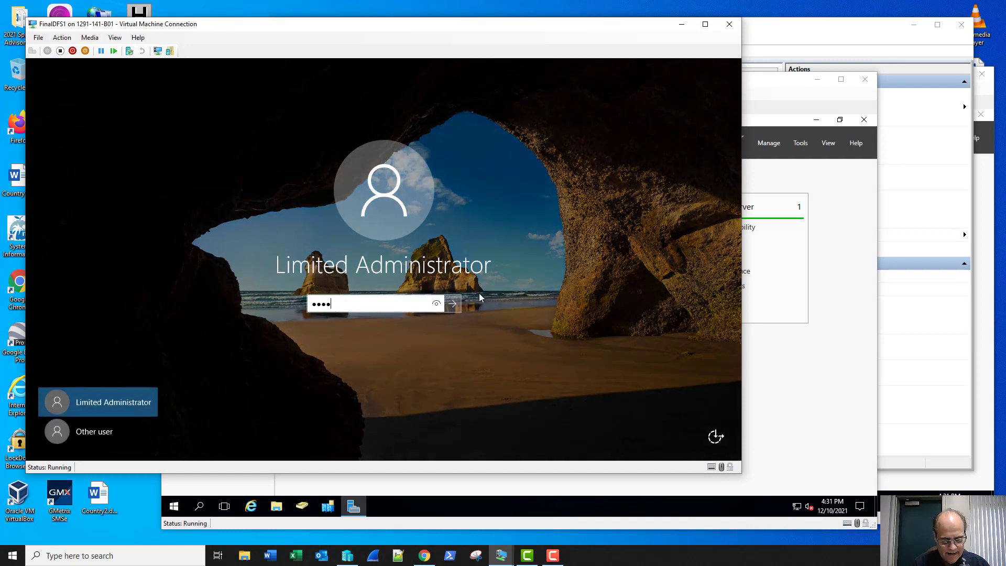
{"action": "type", "text": "•••"}
{"action": "key", "text": "Return"}
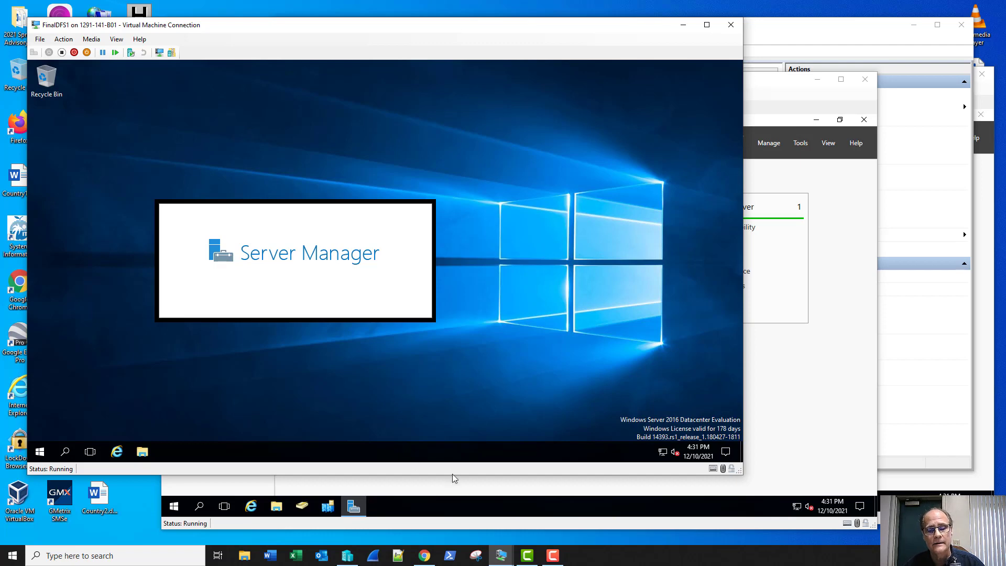
{"action": "left_click", "coordinate": [503, 553]}
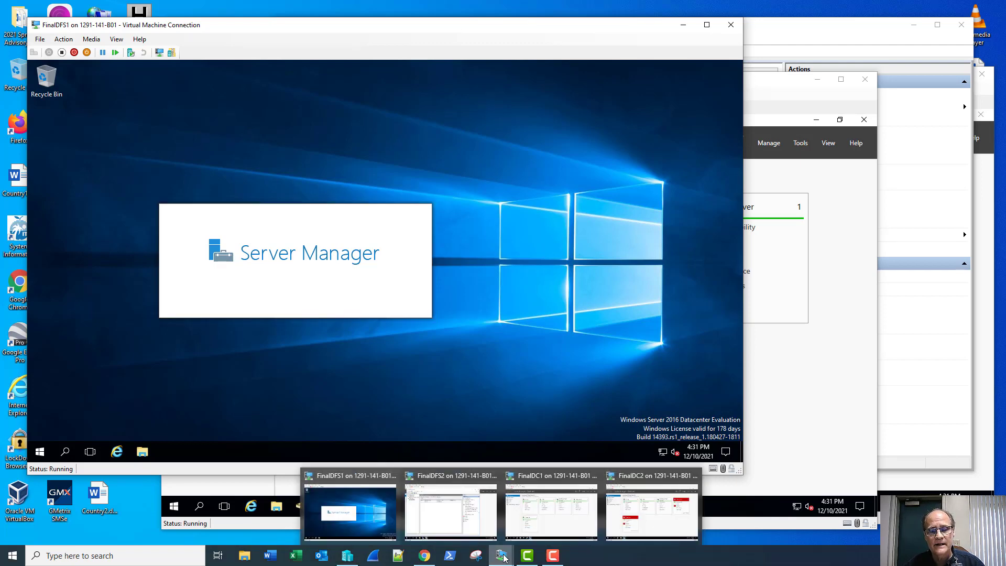
{"action": "left_click", "coordinate": [546, 529]}
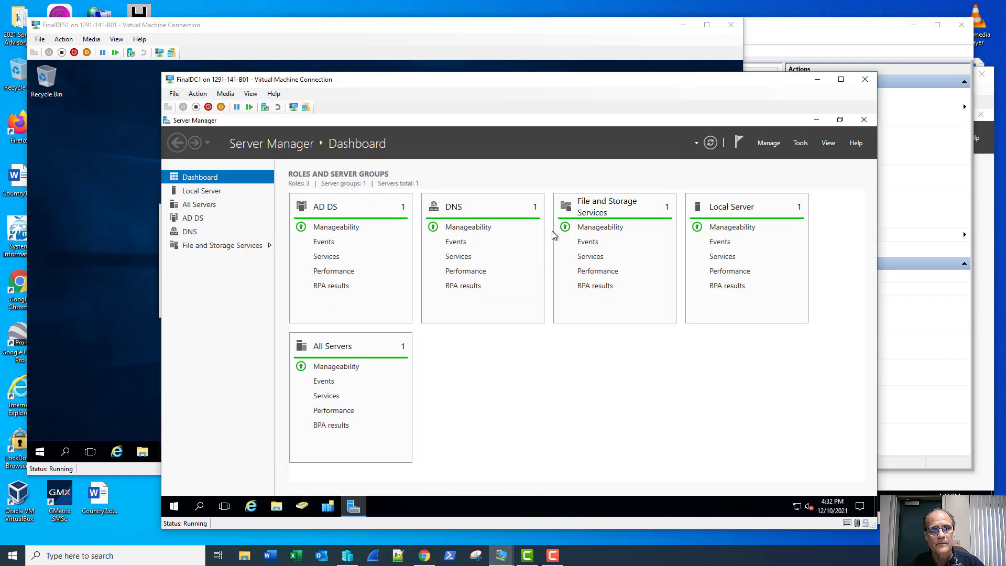
On FinalDFS1, open the local C:\UserShare folder to see the User1 folder inside.
{"action": "left_click", "coordinate": [818, 79]}
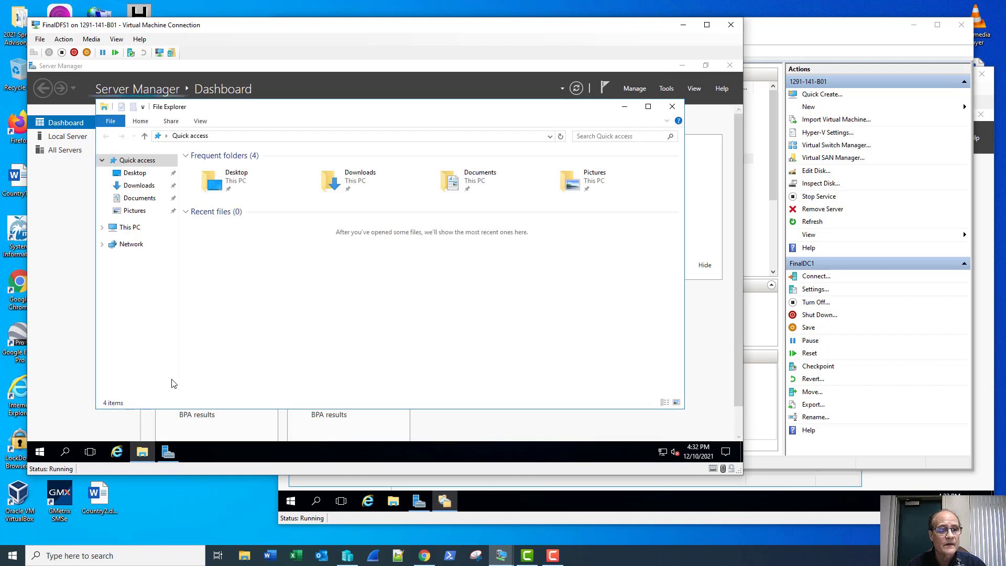
{"action": "left_click", "coordinate": [132, 228]}
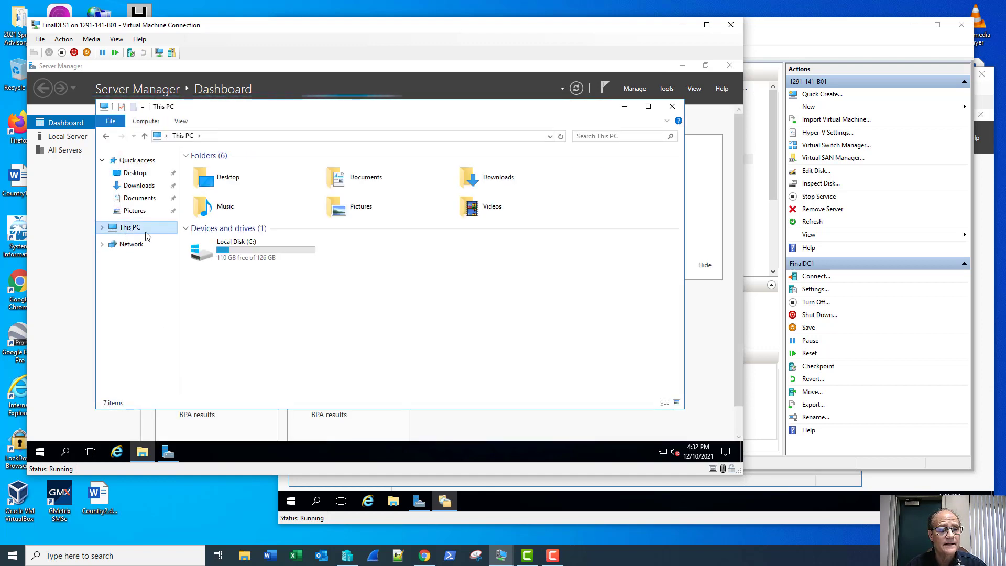
{"action": "double_click", "coordinate": [209, 251]}
{"action": "left_click", "coordinate": [210, 235]}
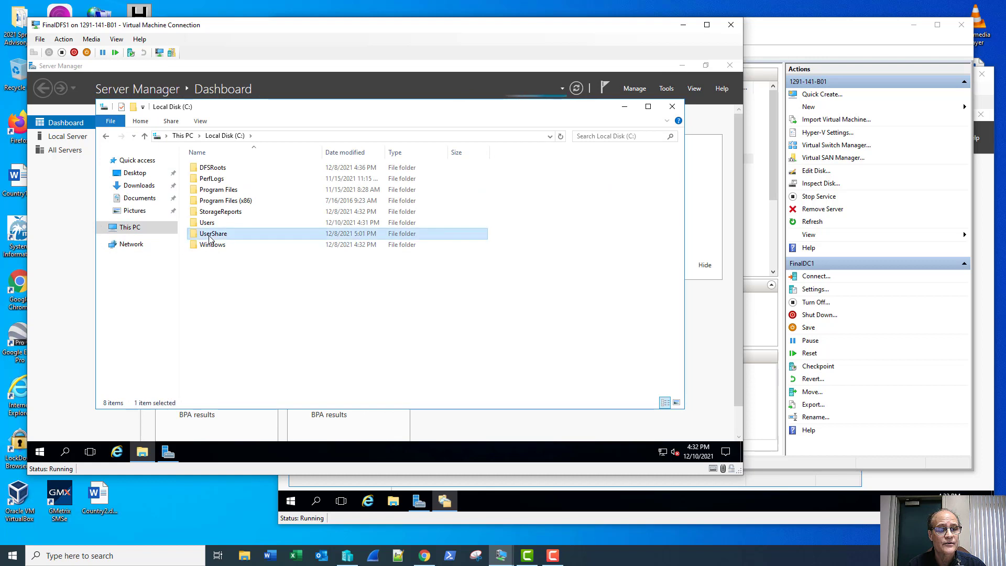
{"action": "double_click", "coordinate": [210, 235]}
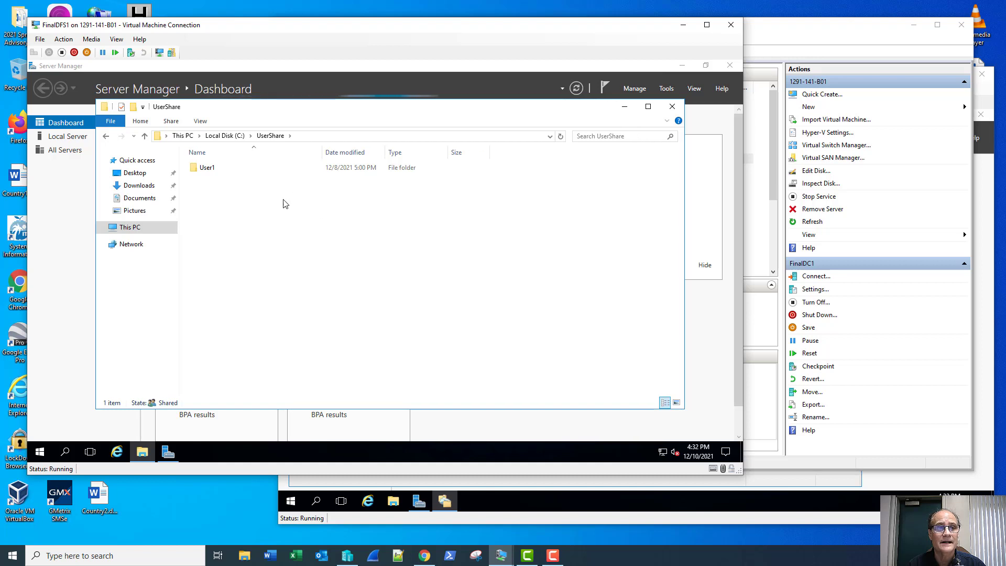
Browse to \\project.local to view its NETLOGON and SYSVOL shares.
{"action": "left_click", "coordinate": [549, 137]}
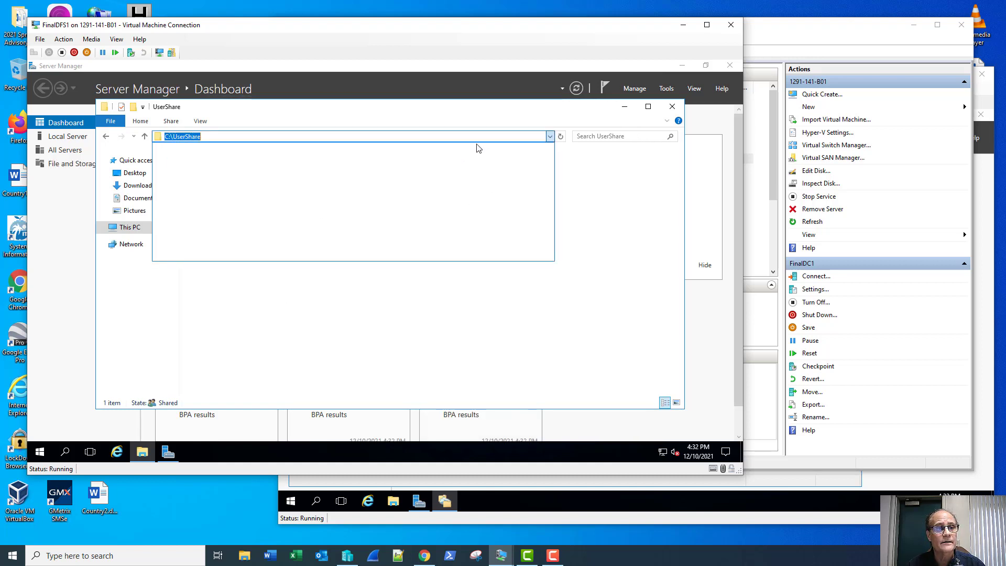
{"action": "type", "text": "\\\\"}
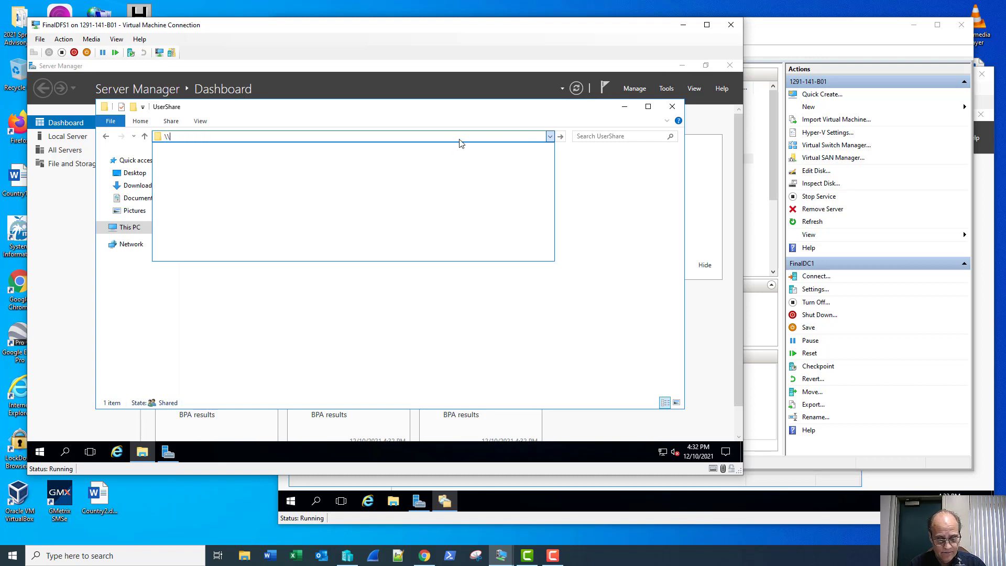
{"action": "type", "text": "proje"}
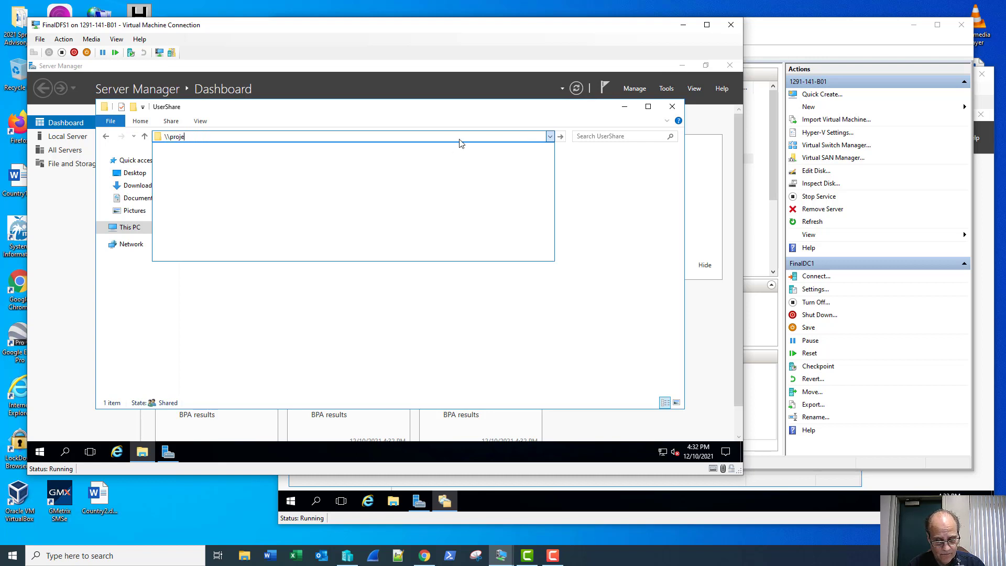
{"action": "type", "text": "ct.local"}
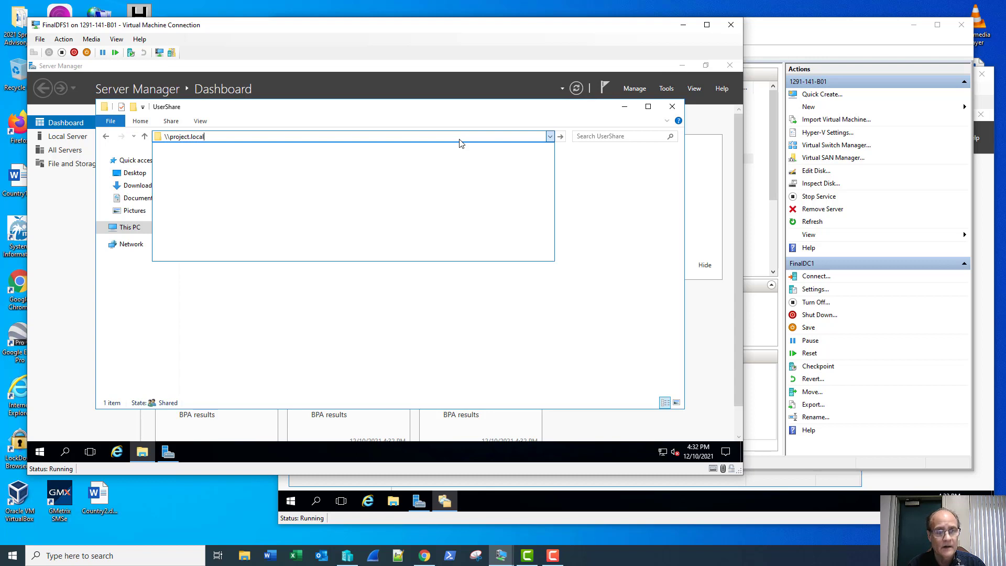
{"action": "key", "text": "Return"}
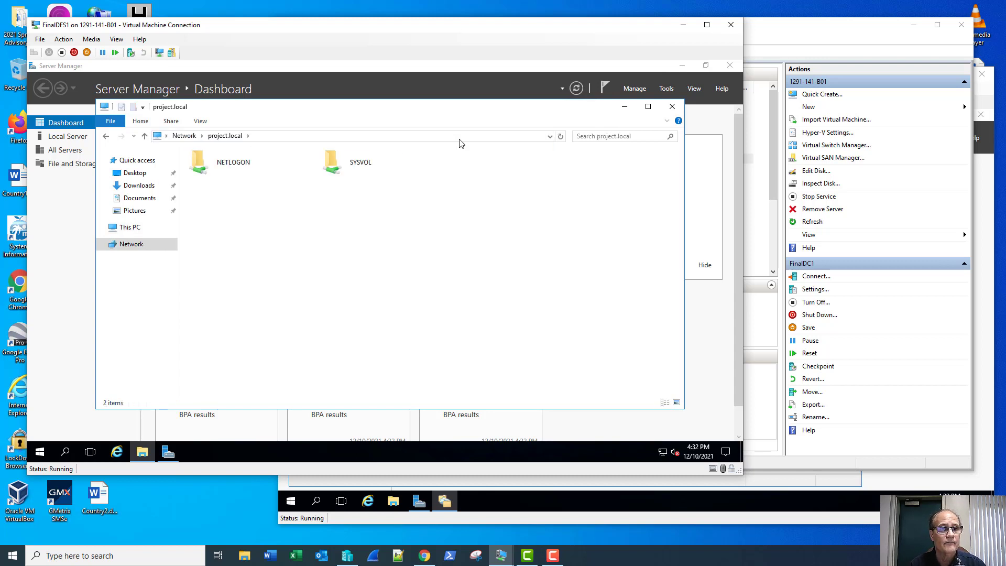
{"action": "left_click", "coordinate": [461, 141]}
{"action": "left_click", "coordinate": [462, 139]}
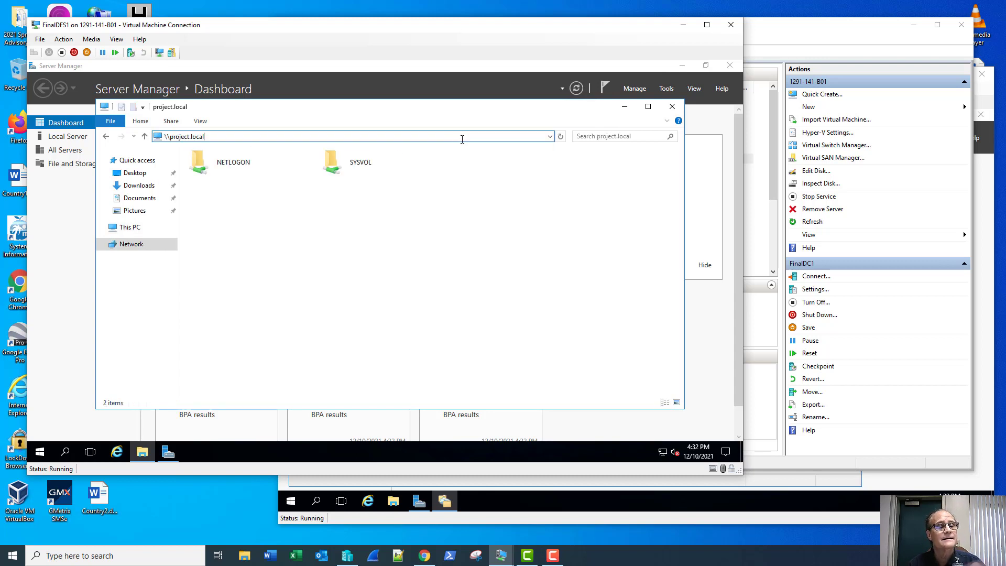
Run gpupdate /force in a Command Prompt on FinalDFS1, answering n to log-off.
{"action": "left_click", "coordinate": [672, 107]}
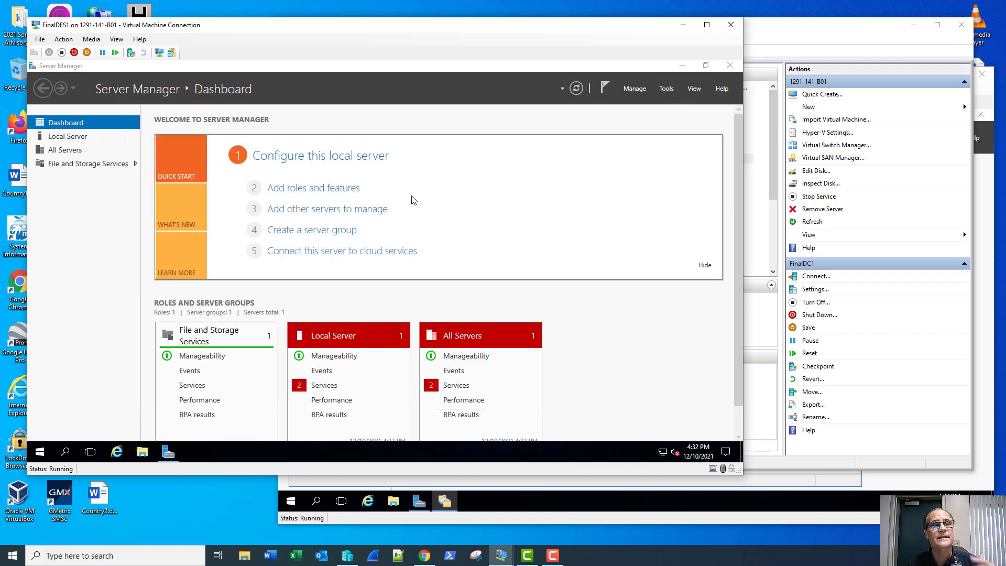
{"action": "left_click", "coordinate": [705, 268]}
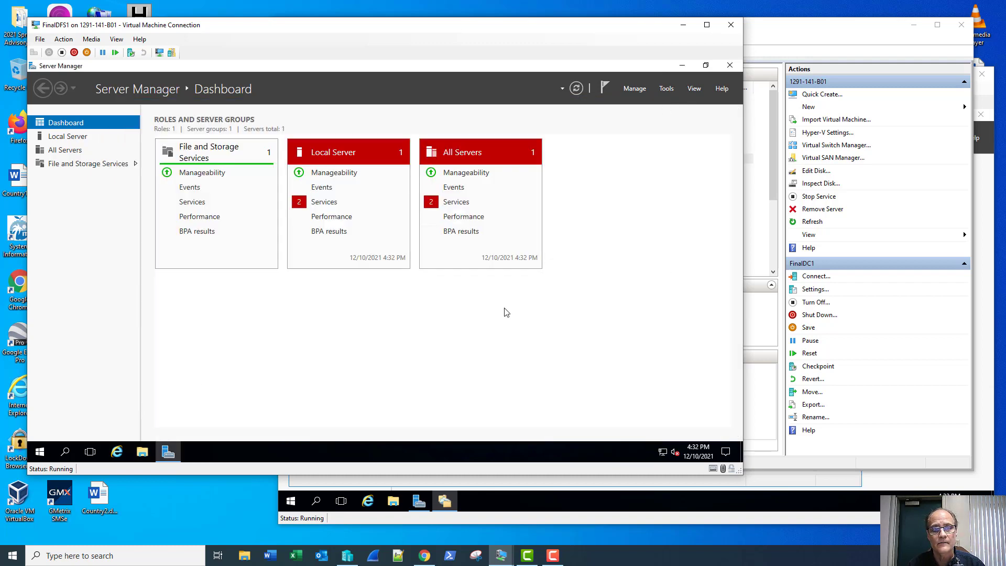
{"action": "right_click", "coordinate": [46, 453]}
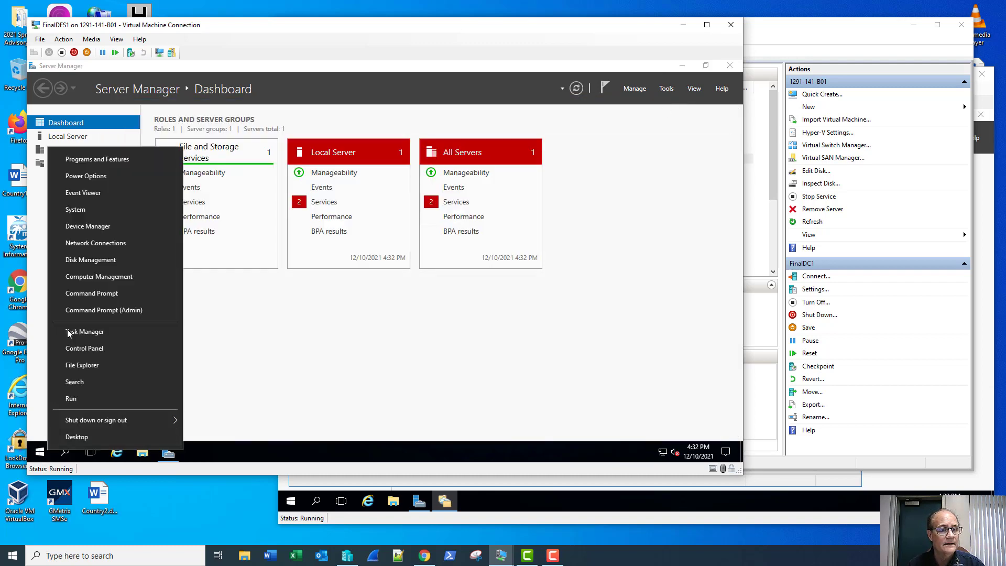
{"action": "left_click", "coordinate": [92, 294]}
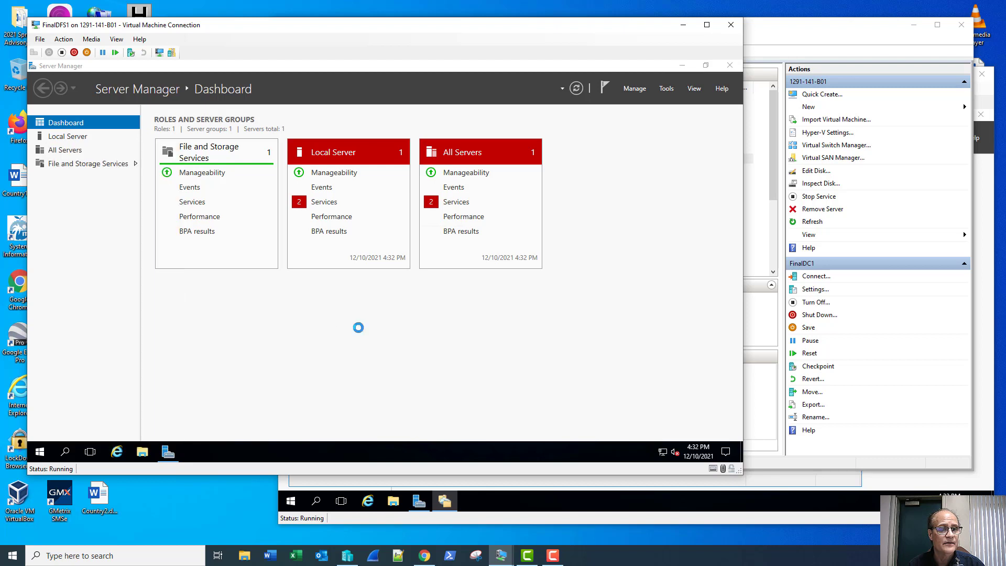
{"action": "type", "text": "gpup"}
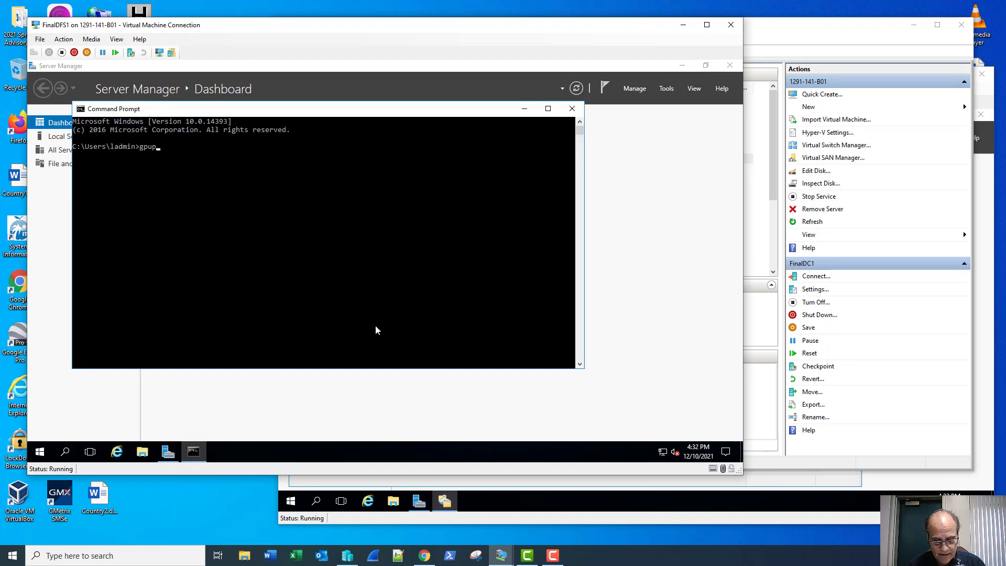
{"action": "type", "text": "date /force"}
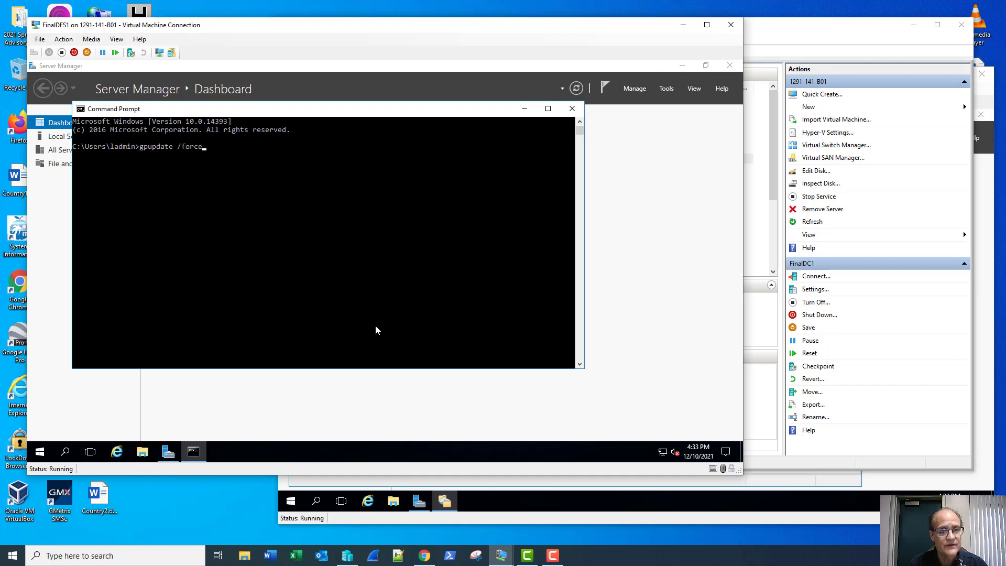
{"action": "key", "text": "Return"}
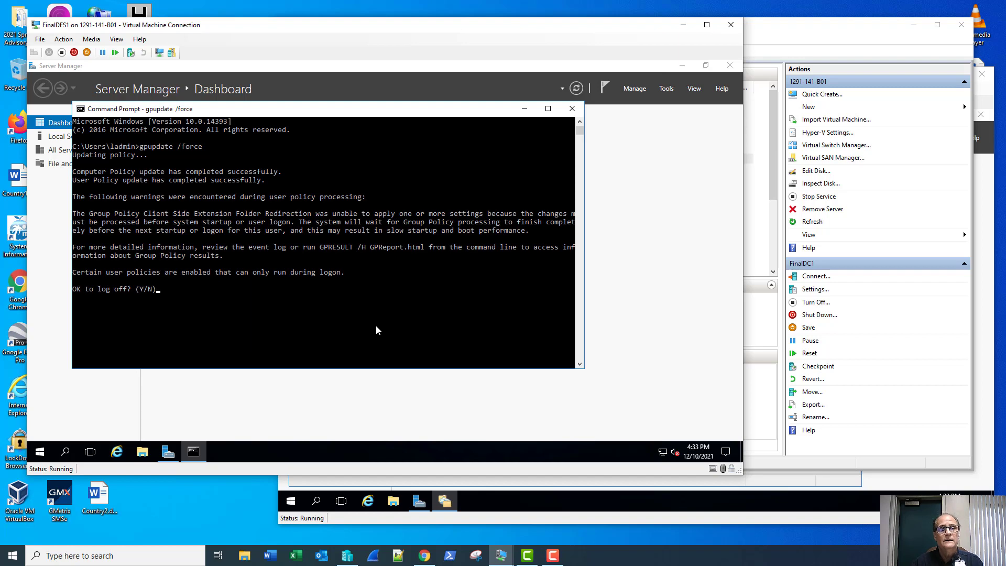
{"action": "type", "text": "n"}
{"action": "key", "text": "Return"}
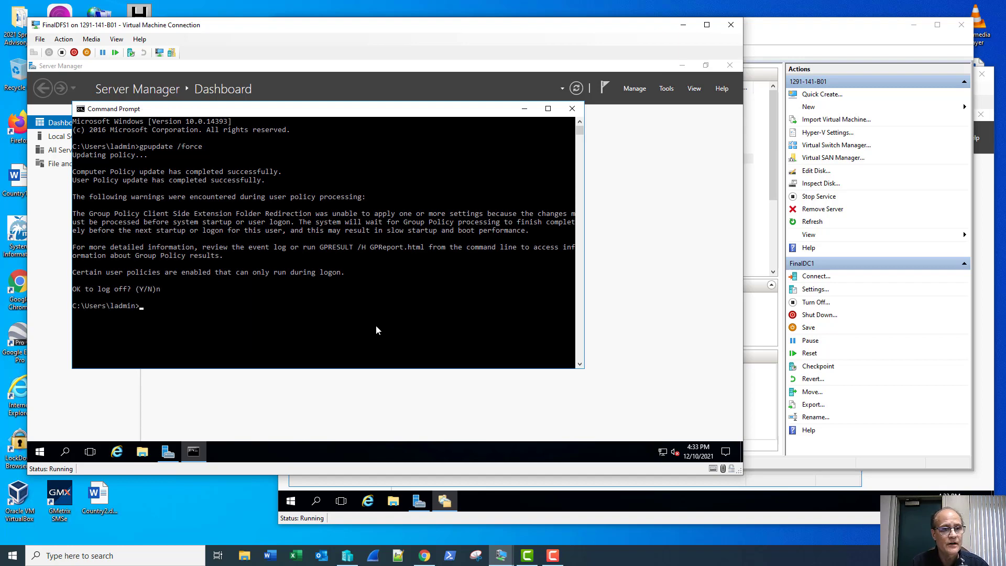
Launch the Resultant Set of Policy console with rsop.msc.
{"action": "type", "text": "rsop"}
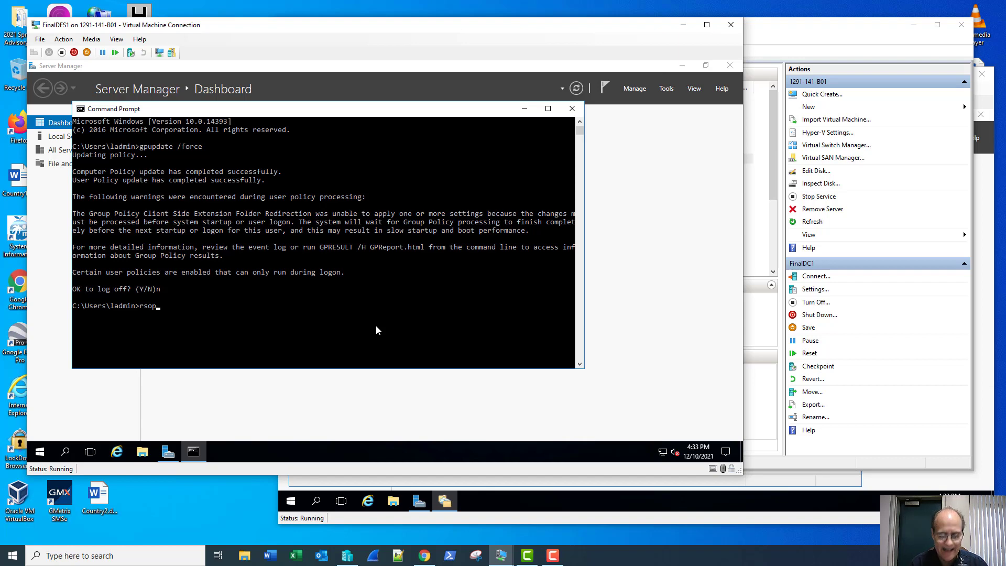
{"action": "type", "text": "/msc"}
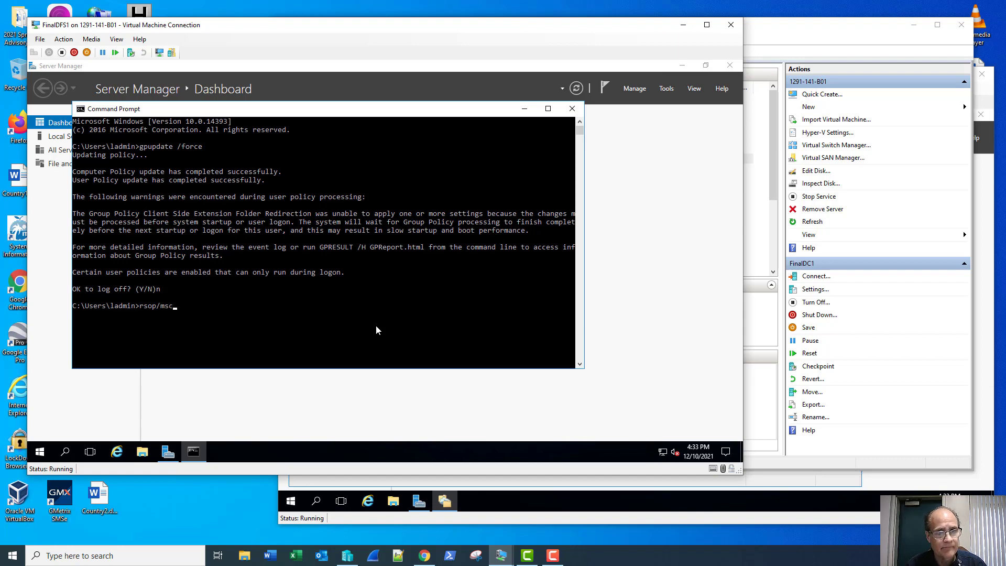
{"action": "key", "text": "BackSpace"}
{"action": "key", "text": "BackSpace"}
{"action": "key", "text": "BackSpace"}
{"action": "key", "text": "BackSpace"}
{"action": "type", "text": "."}
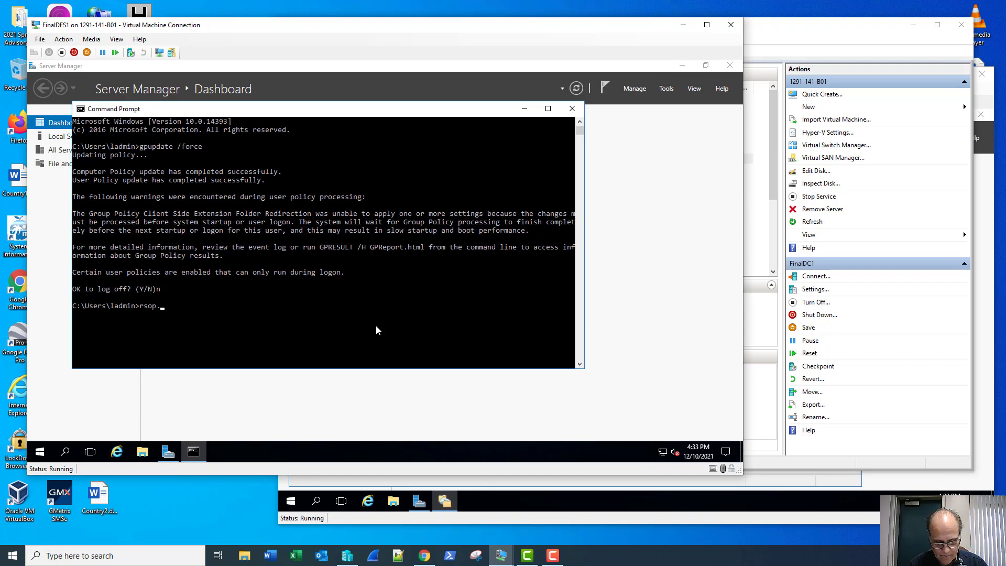
{"action": "type", "text": "msc"}
{"action": "key", "text": "Return"}
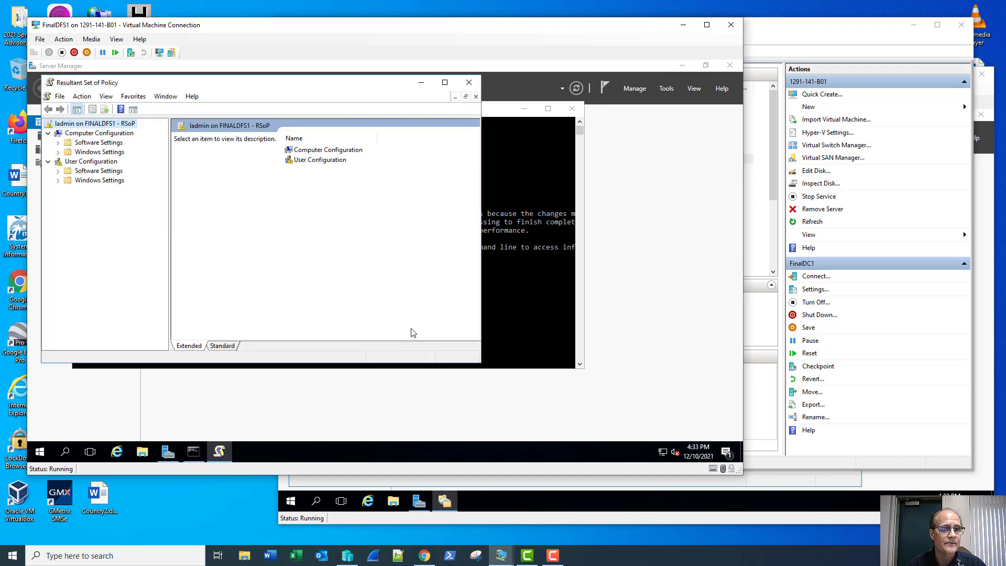
Review the Group Policy Objects applied to Computer Configuration in RSoP.
{"action": "left_click", "coordinate": [102, 134]}
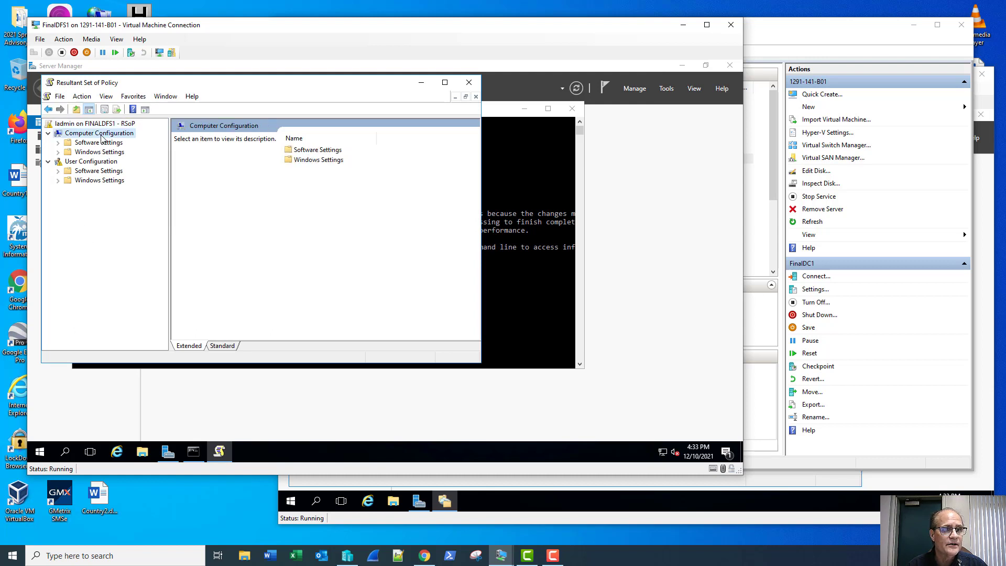
{"action": "right_click", "coordinate": [101, 135]}
{"action": "left_click", "coordinate": [133, 199]}
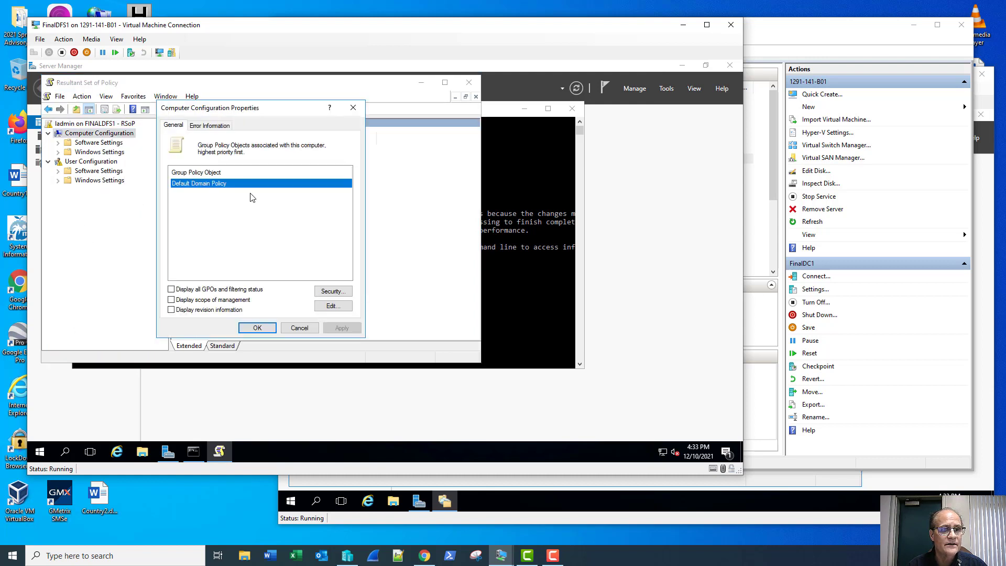
{"action": "left_click", "coordinate": [352, 108]}
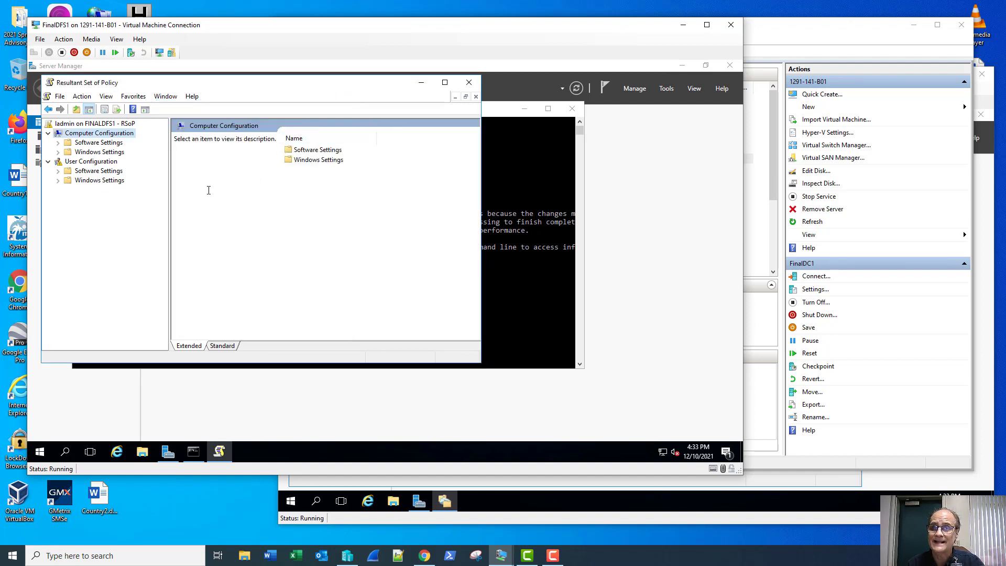
Confirm the user's Folder Redirection is pending until next logon, then close RSoP without saving.
{"action": "right_click", "coordinate": [89, 162]}
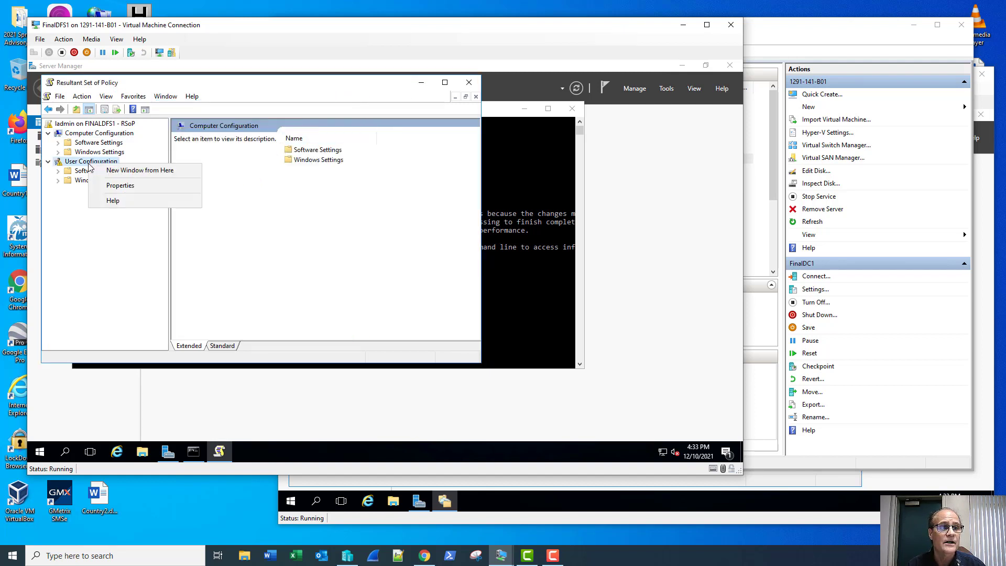
{"action": "left_click", "coordinate": [109, 186]}
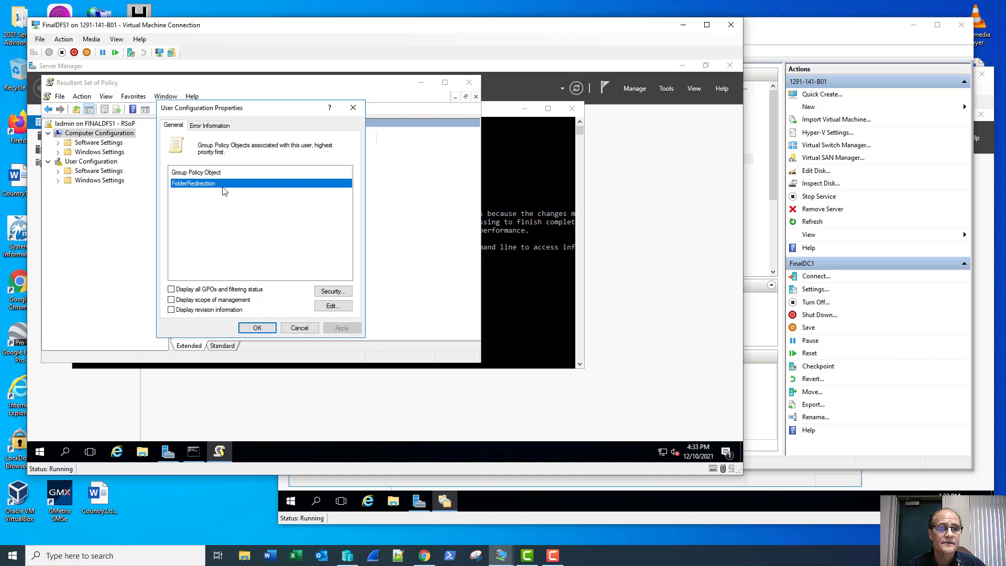
{"action": "left_click", "coordinate": [206, 126]}
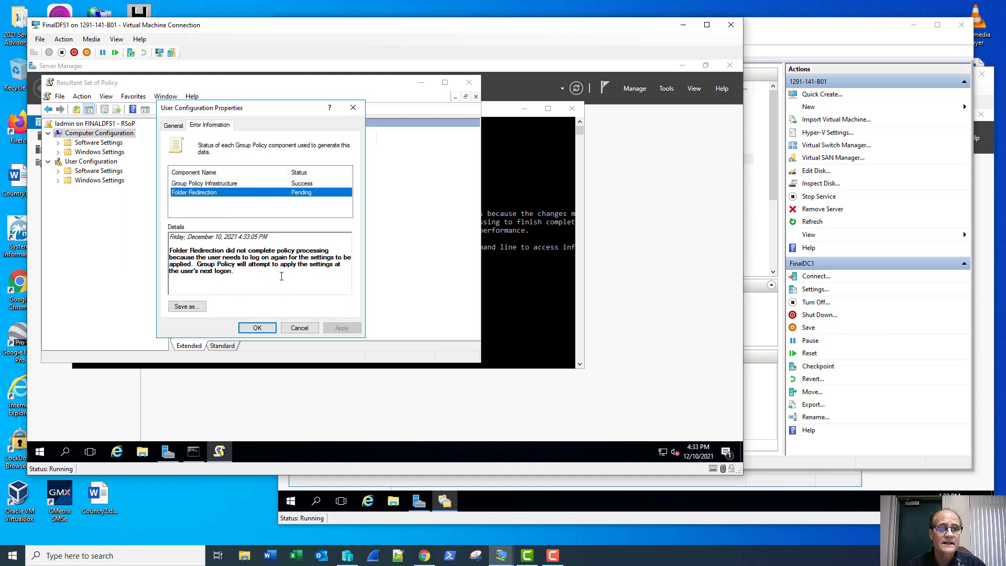
{"action": "left_click", "coordinate": [257, 329]}
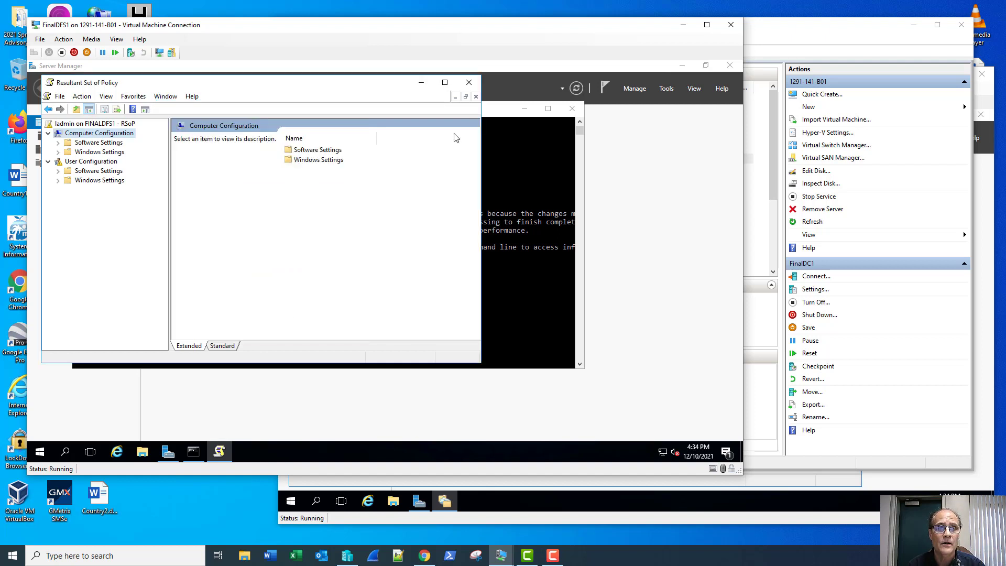
{"action": "left_click", "coordinate": [468, 85]}
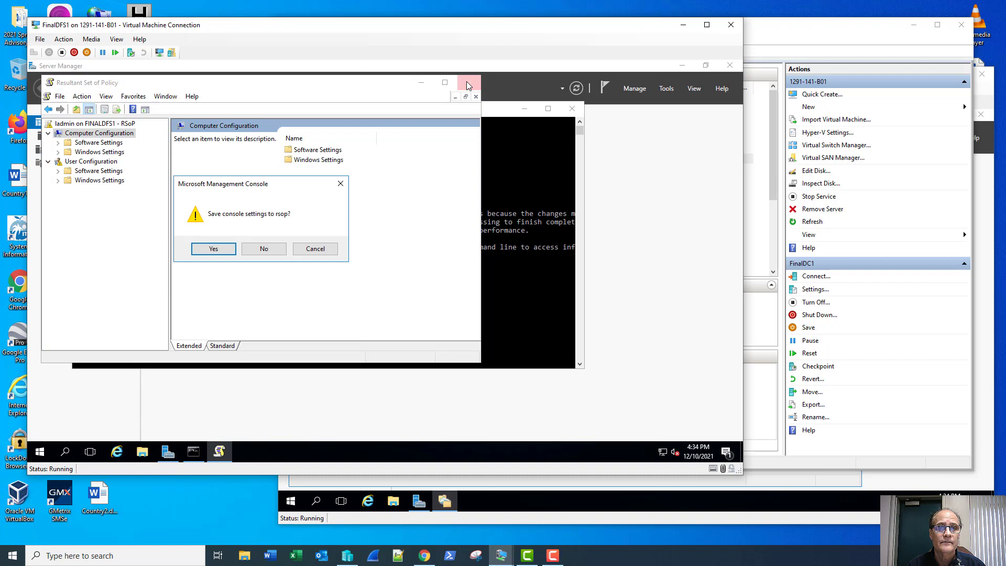
{"action": "left_click", "coordinate": [265, 249]}
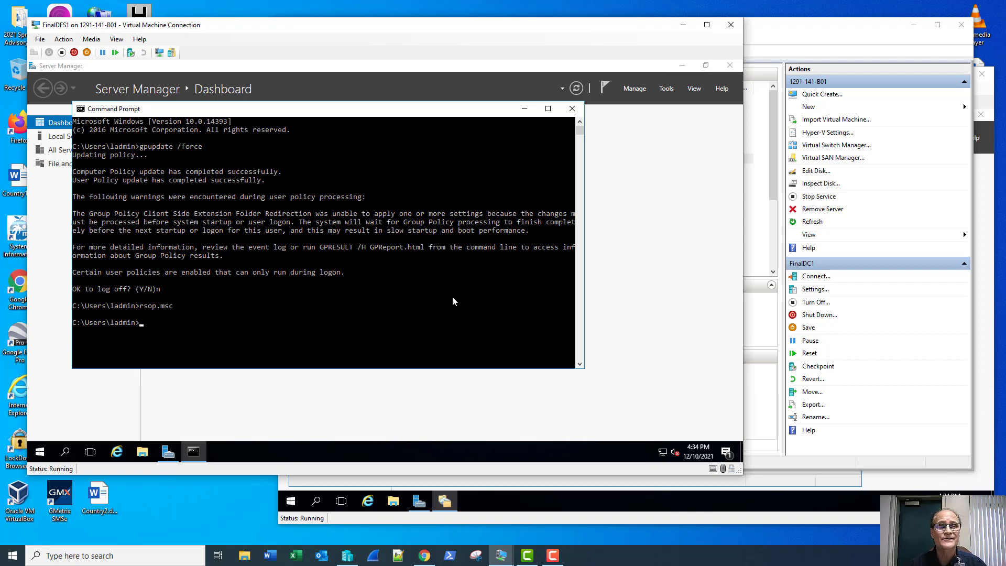
Power off FinalDFS1 immediately with shutdown -s -t 0.
{"action": "type", "text": "sh"}
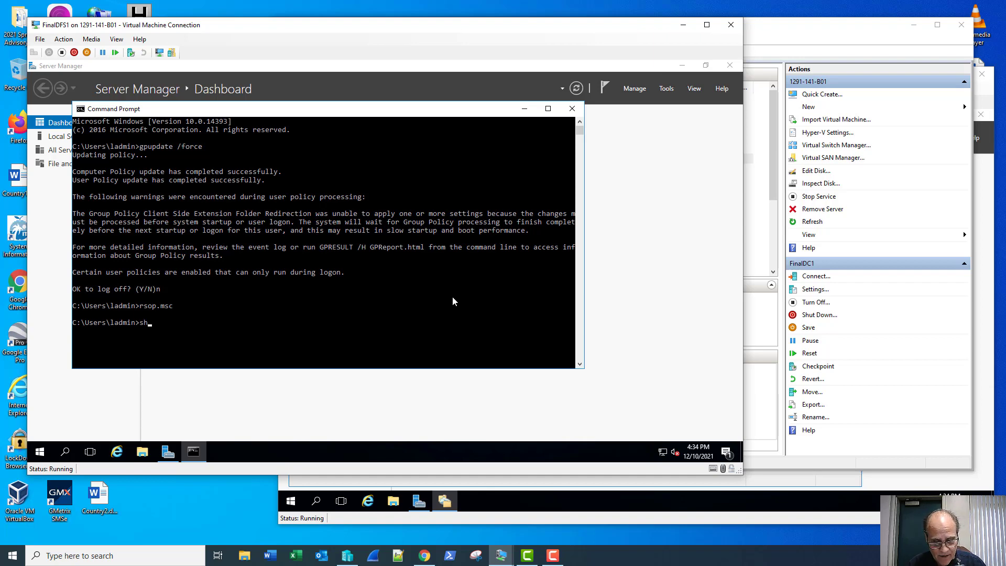
{"action": "type", "text": "utdown"}
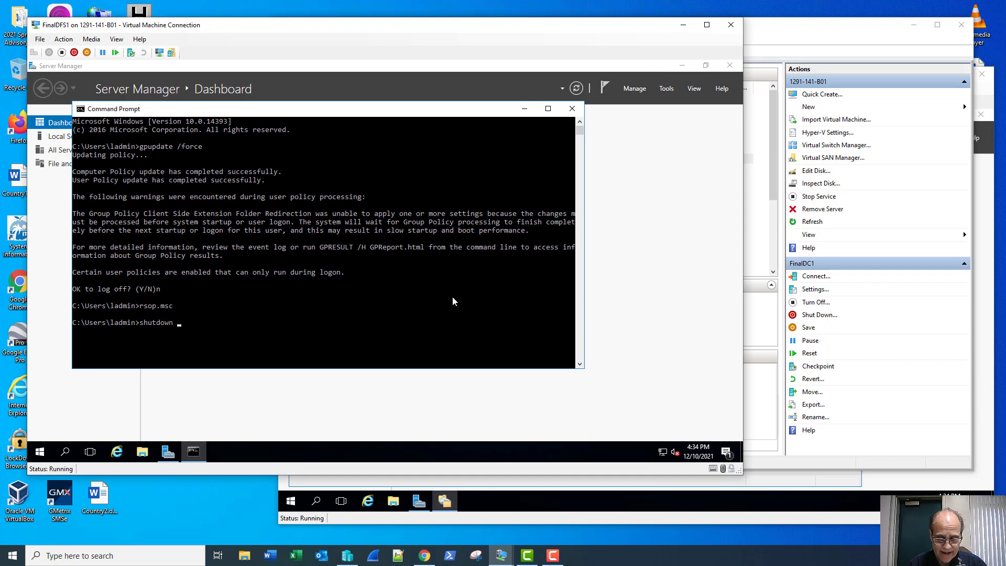
{"action": "type", "text": " -s -t"}
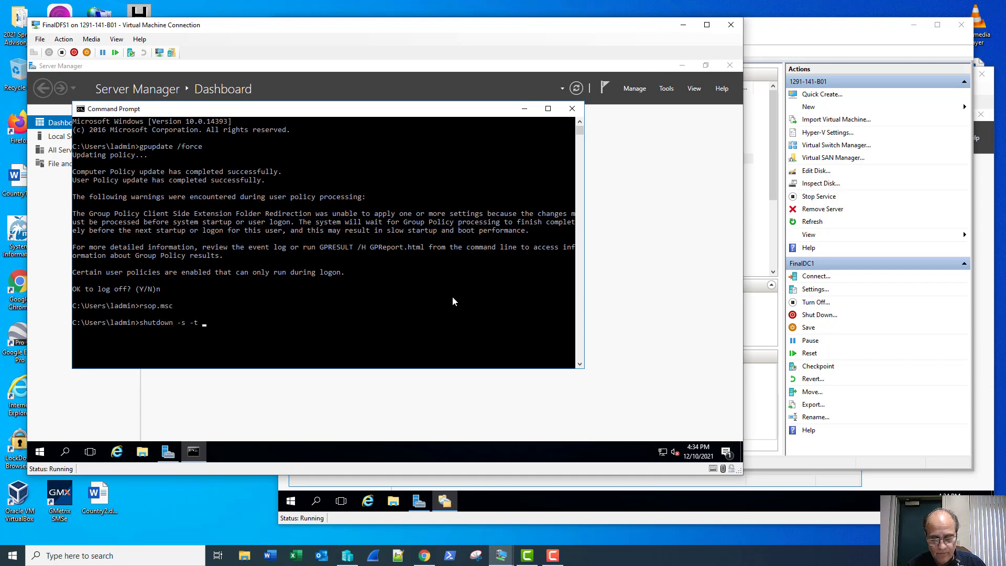
{"action": "type", "text": " 0"}
{"action": "key", "text": "Return"}
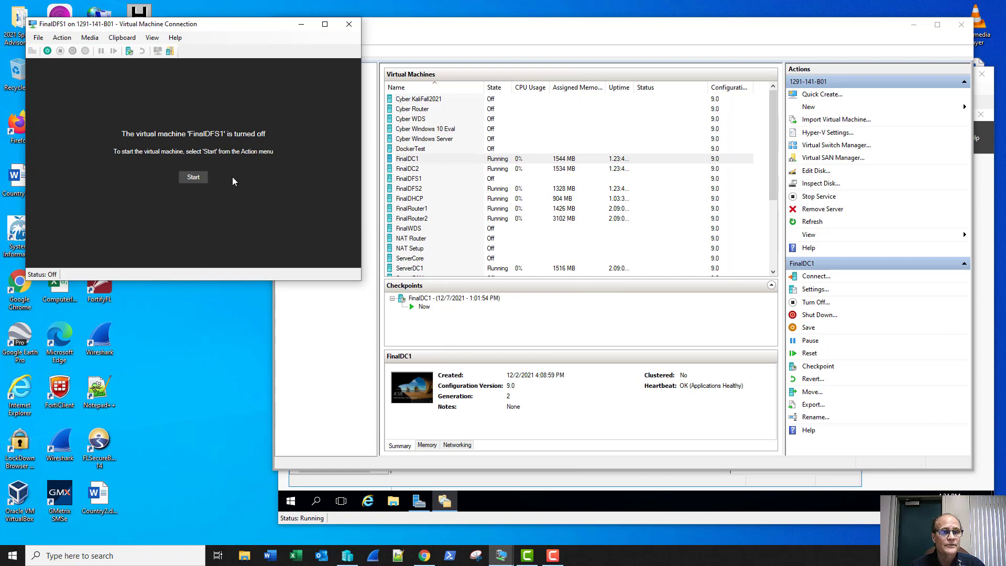
Start FinalDFS1 and sign in with the administrator password.
{"action": "left_click", "coordinate": [193, 178]}
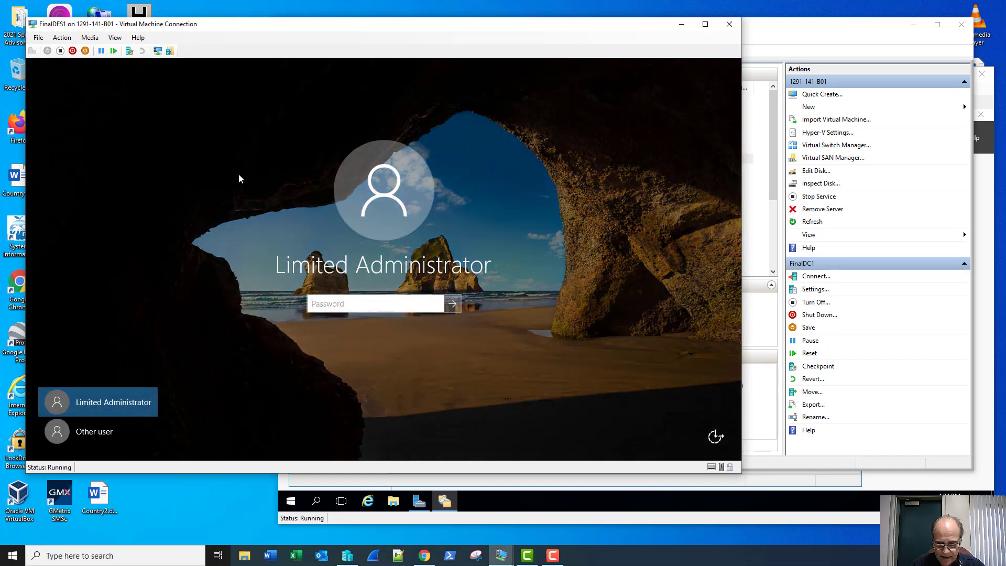
{"action": "type", "text": "Pa$$w0r"}
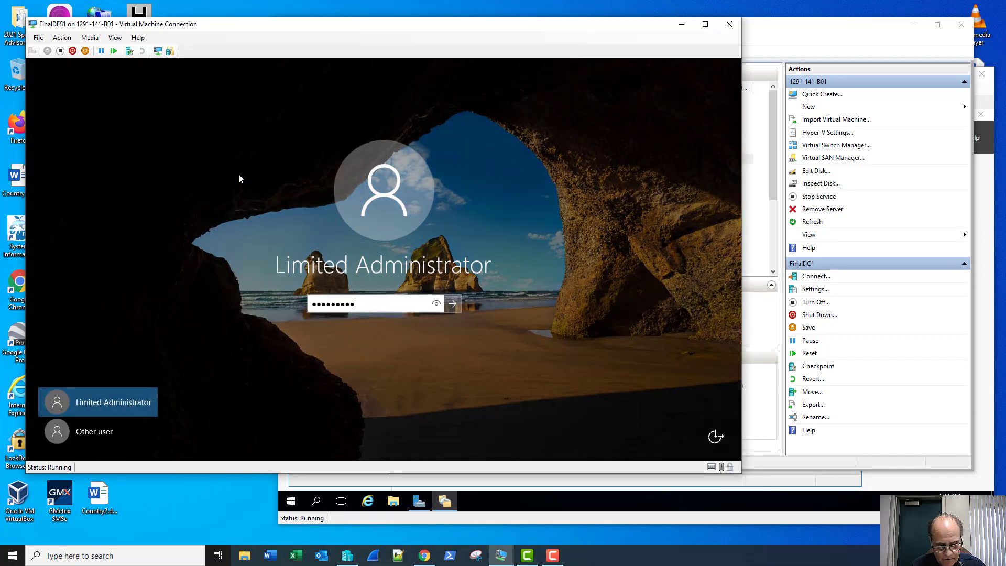
{"action": "key", "text": "Return"}
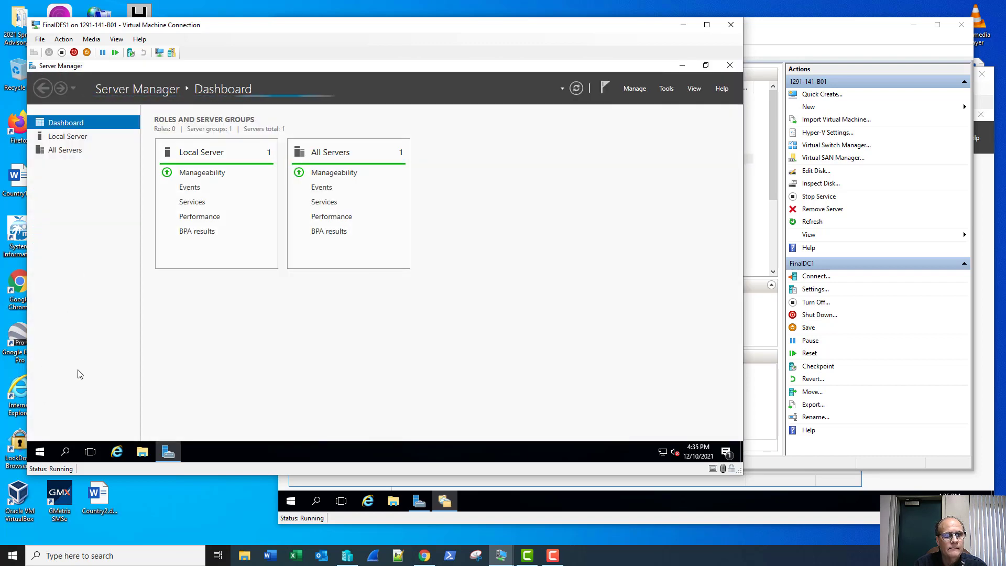
{"action": "right_click", "coordinate": [41, 451]}
{"action": "left_click", "coordinate": [75, 400]}
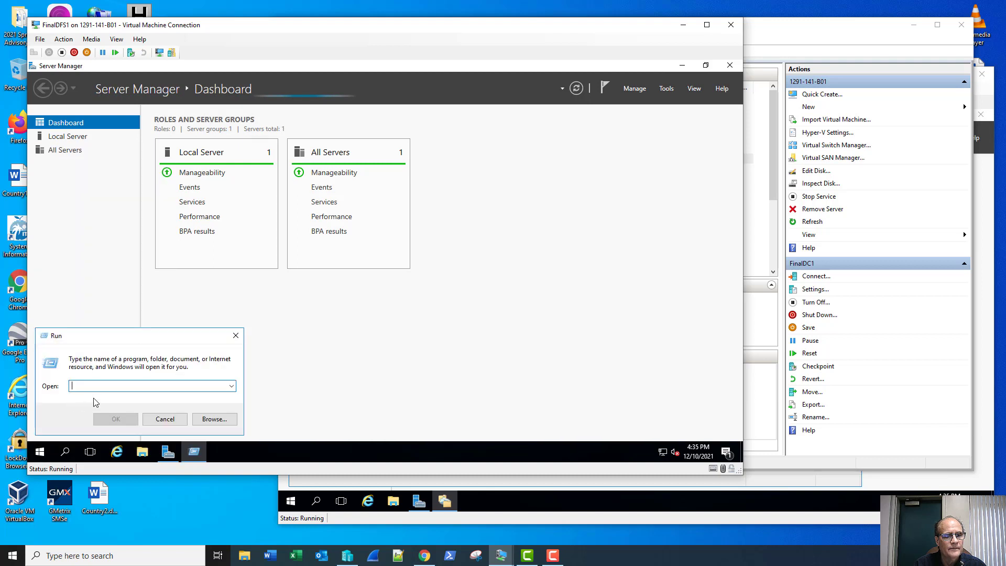
{"action": "type", "text": "rsop.msc"}
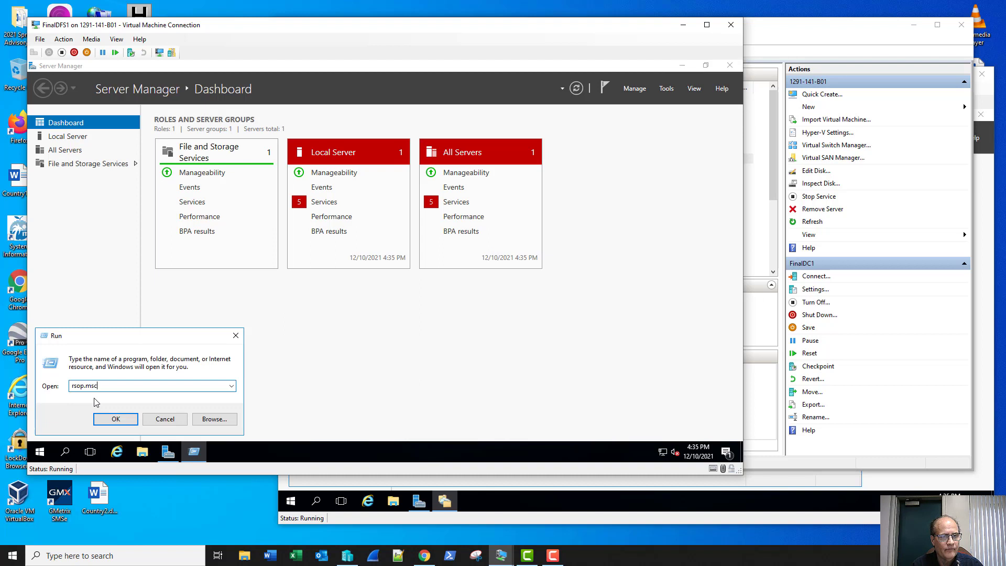
{"action": "key", "text": "Return"}
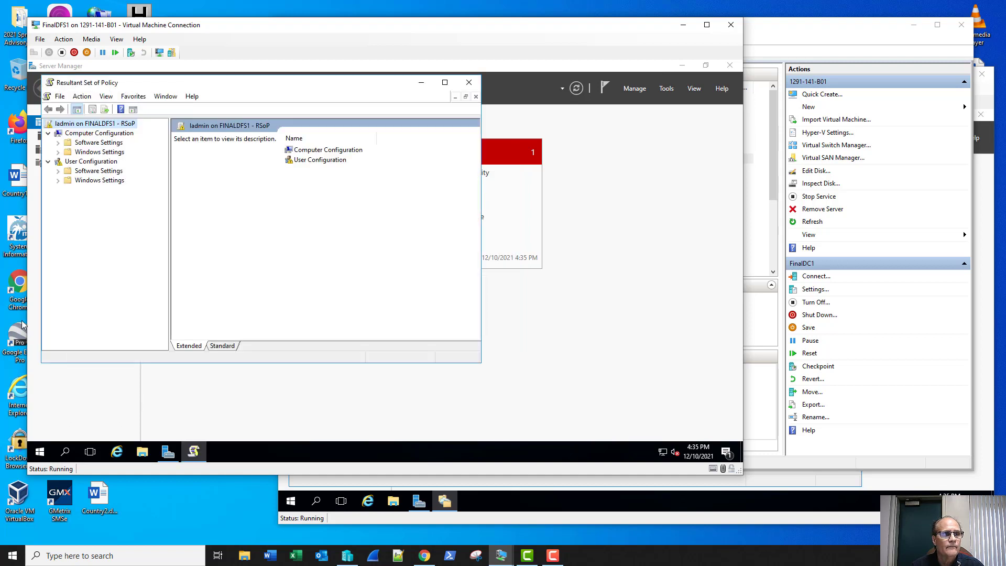
{"action": "left_click", "coordinate": [80, 164]}
{"action": "right_click", "coordinate": [80, 163]}
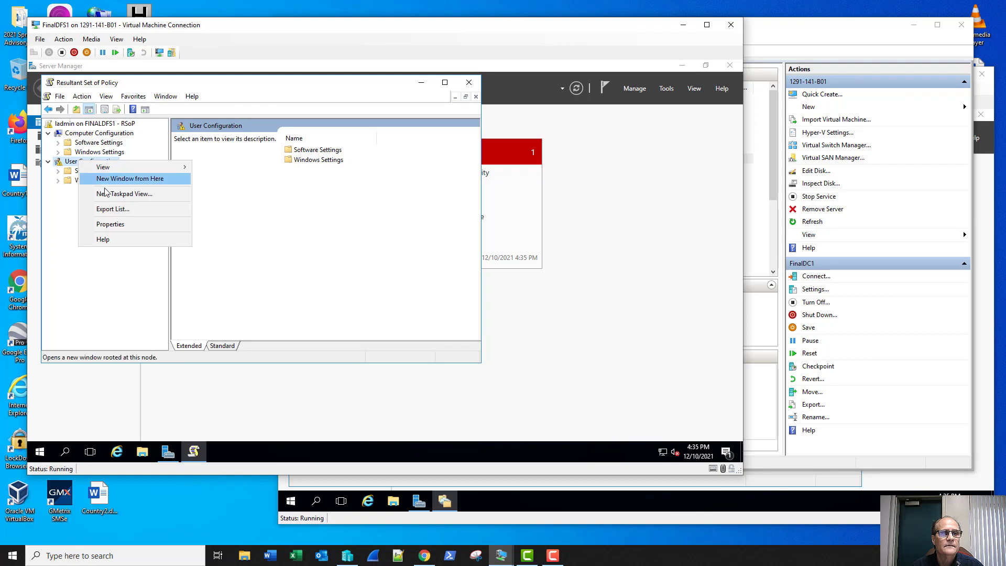
{"action": "left_click", "coordinate": [126, 226]}
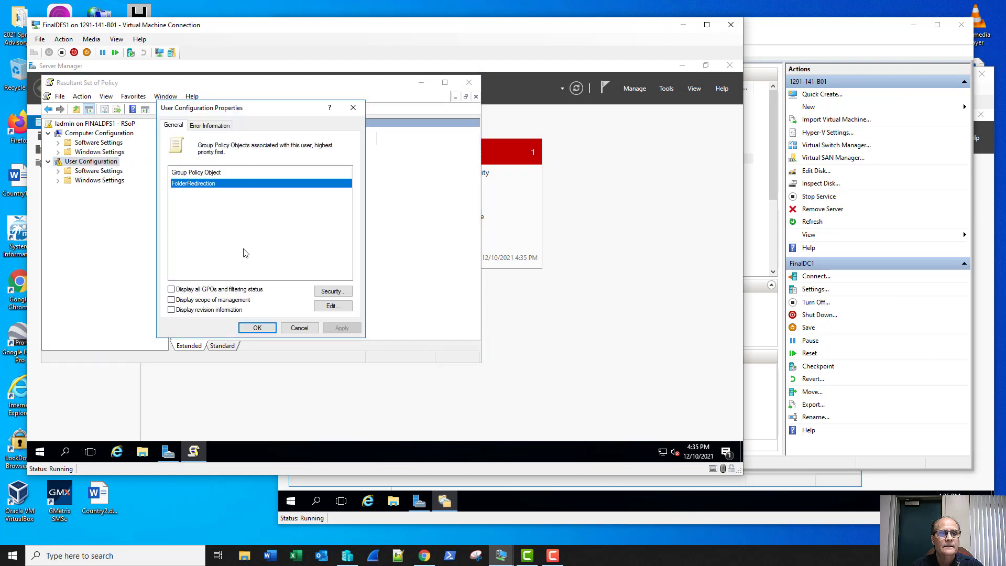
{"action": "left_click", "coordinate": [225, 126]}
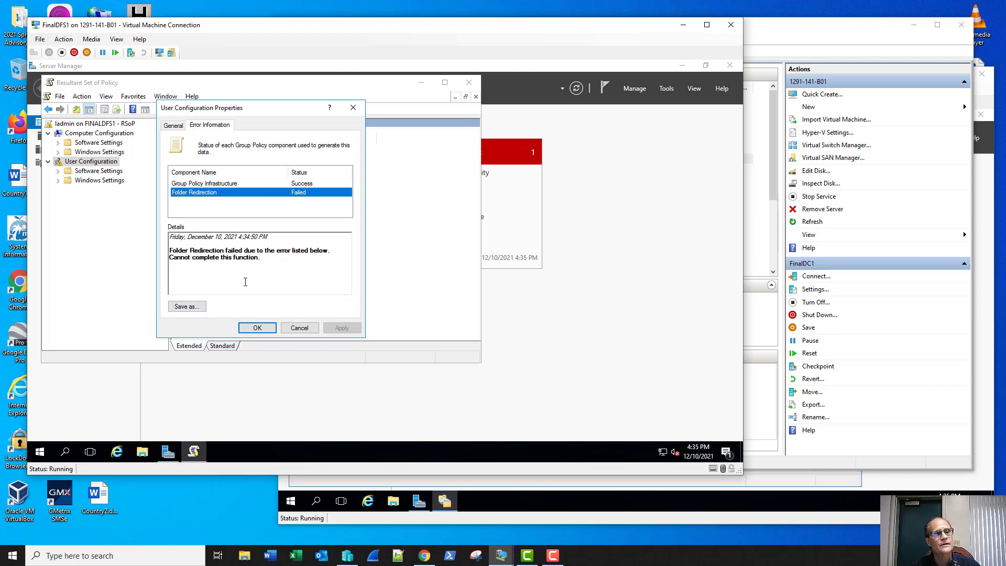
{"action": "left_click", "coordinate": [300, 329]}
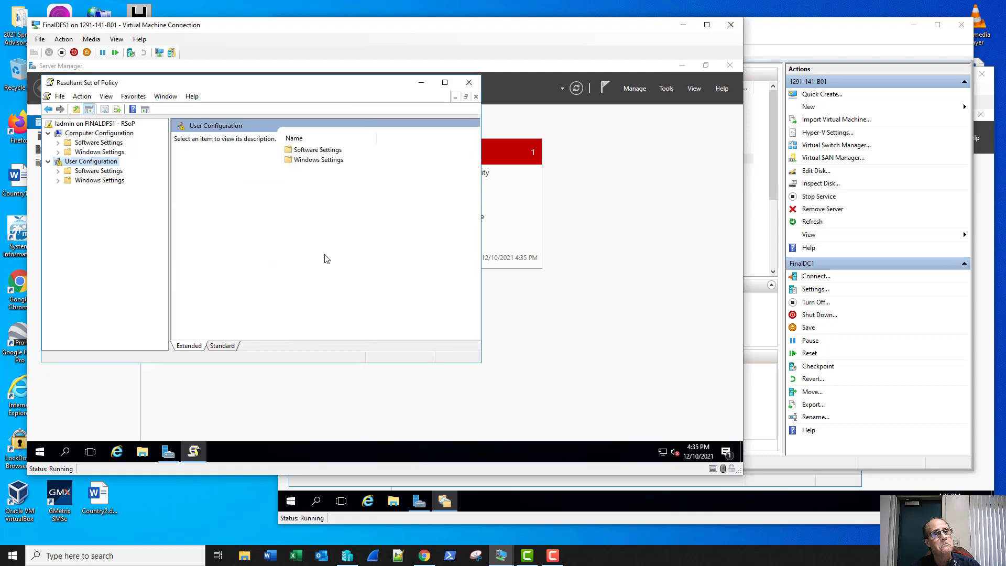
{"action": "left_click", "coordinate": [468, 83]}
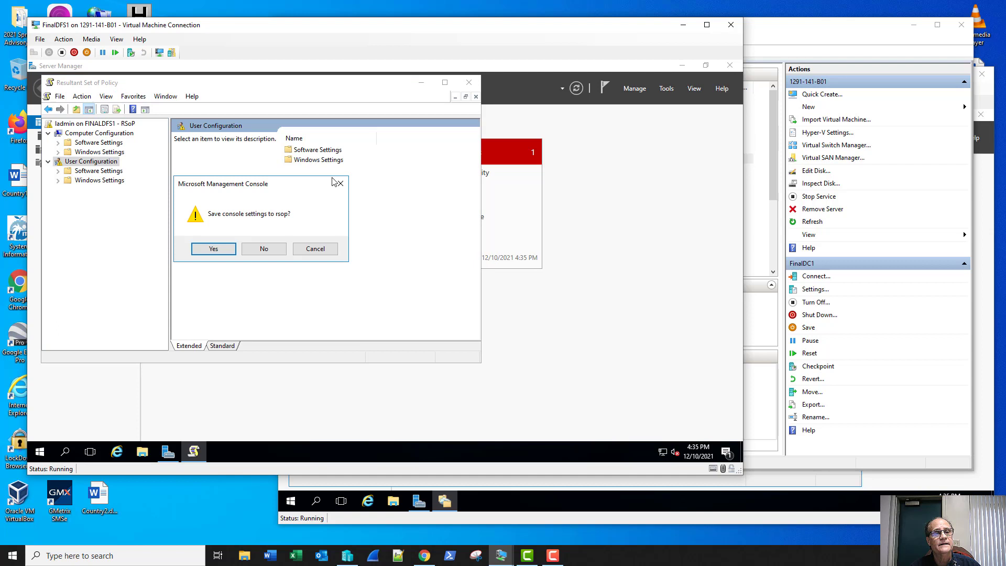
{"action": "left_click", "coordinate": [264, 247]}
{"action": "left_click", "coordinate": [142, 452]}
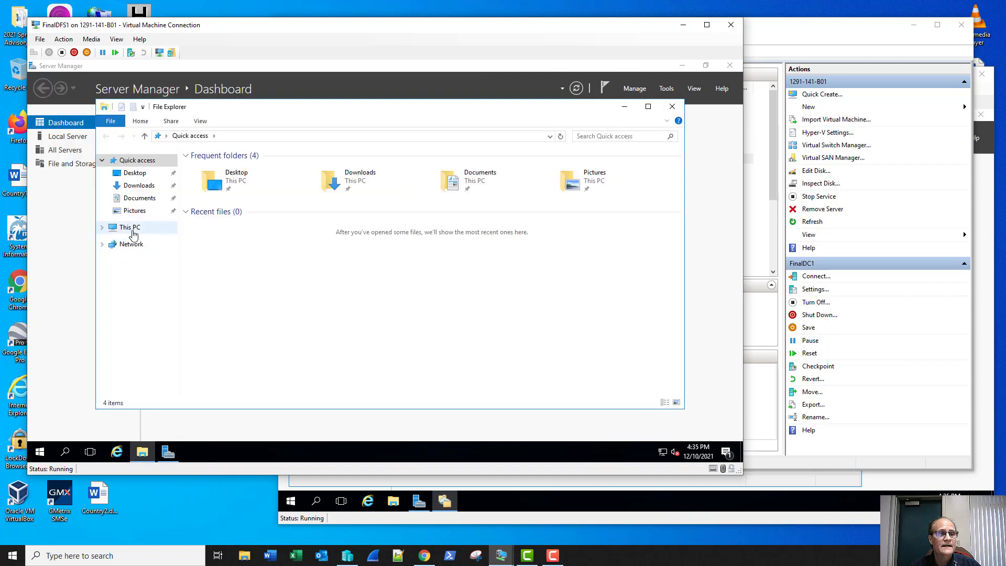
Browse to C:\UserShare on Local Disk to confirm it still holds only User1.
{"action": "left_click", "coordinate": [130, 227]}
{"action": "double_click", "coordinate": [254, 244]}
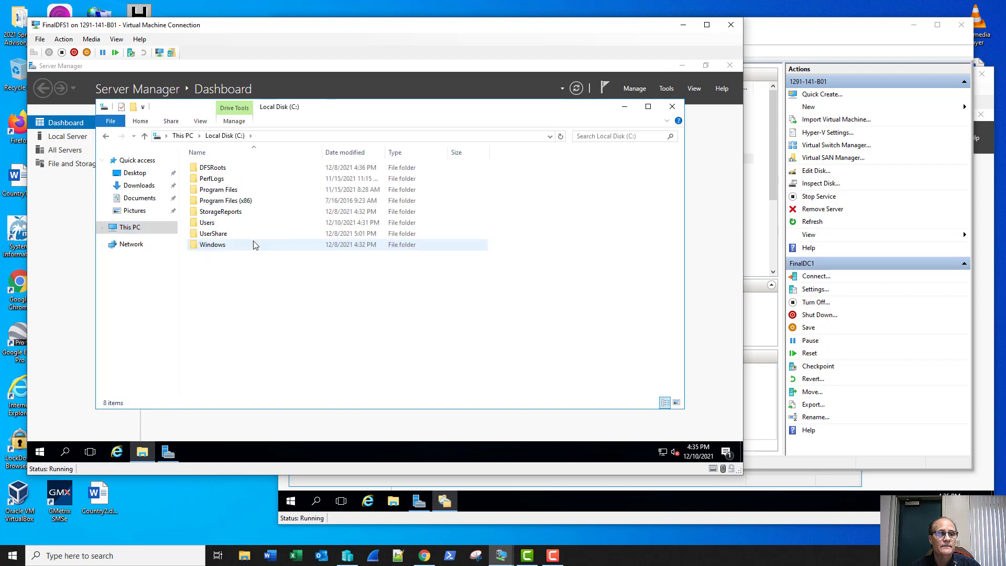
{"action": "double_click", "coordinate": [254, 241]}
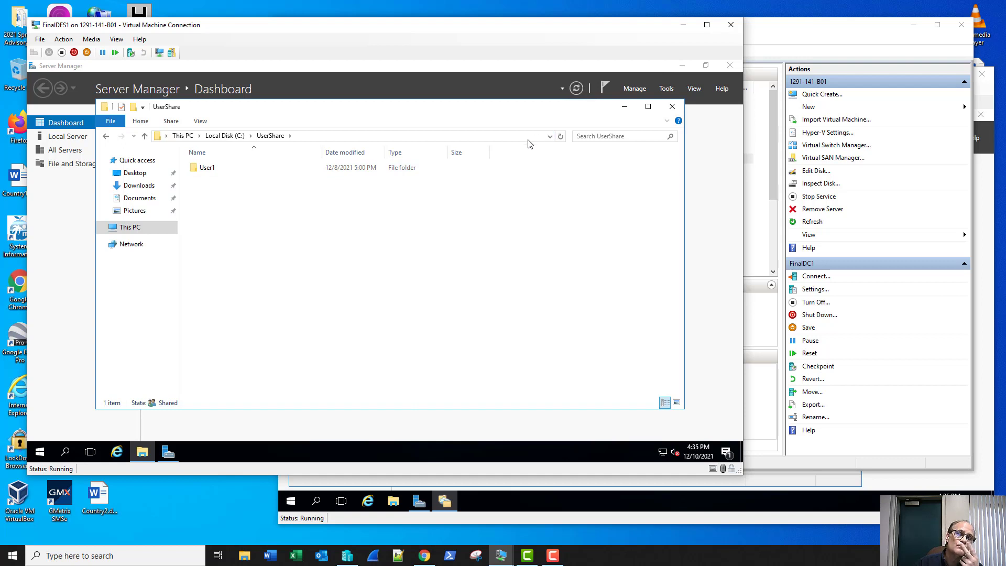
{"action": "left_click", "coordinate": [666, 89]}
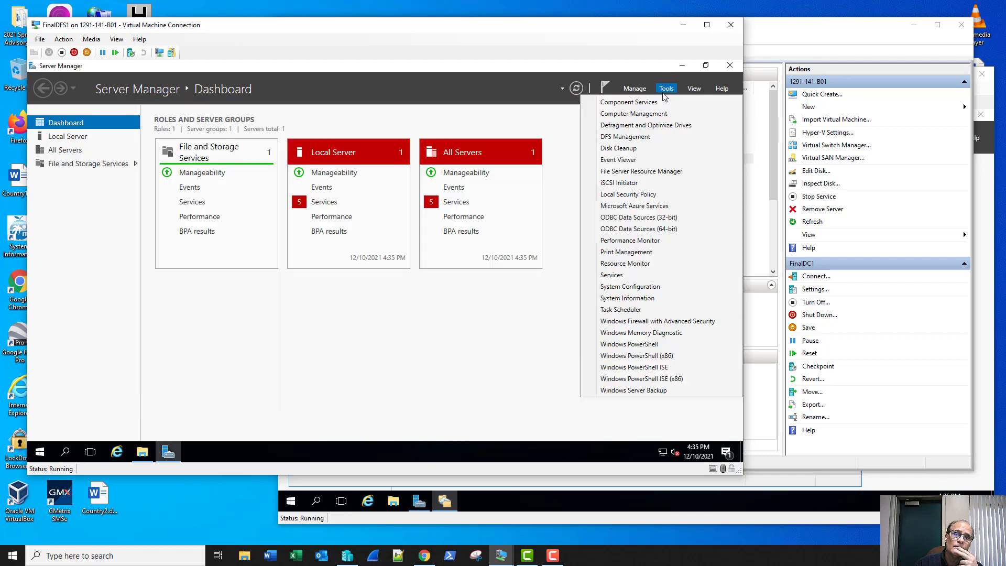
Open DFS Management and list the replicated folders of the ProjectRep group.
{"action": "left_click", "coordinate": [629, 138]}
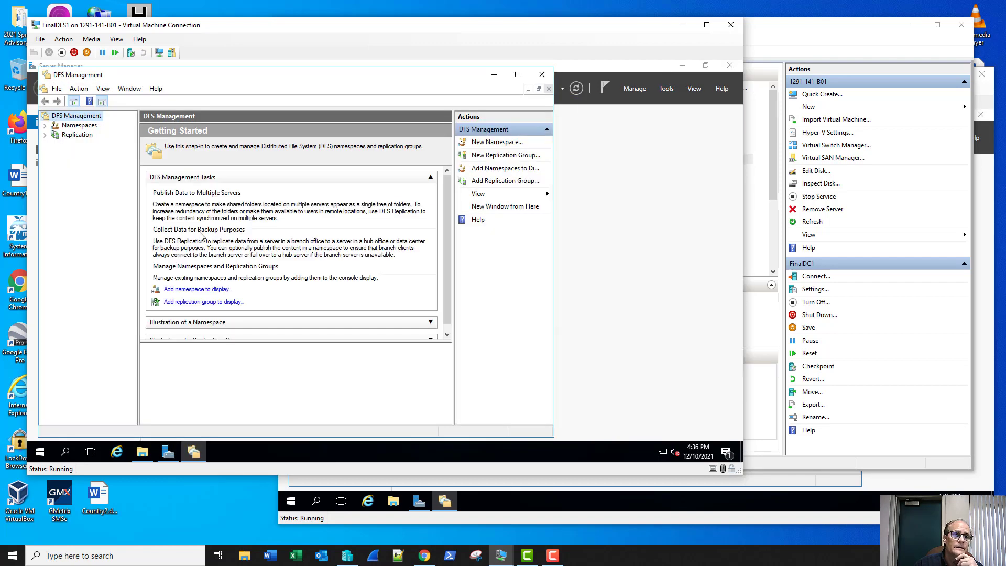
{"action": "left_click", "coordinate": [58, 127]}
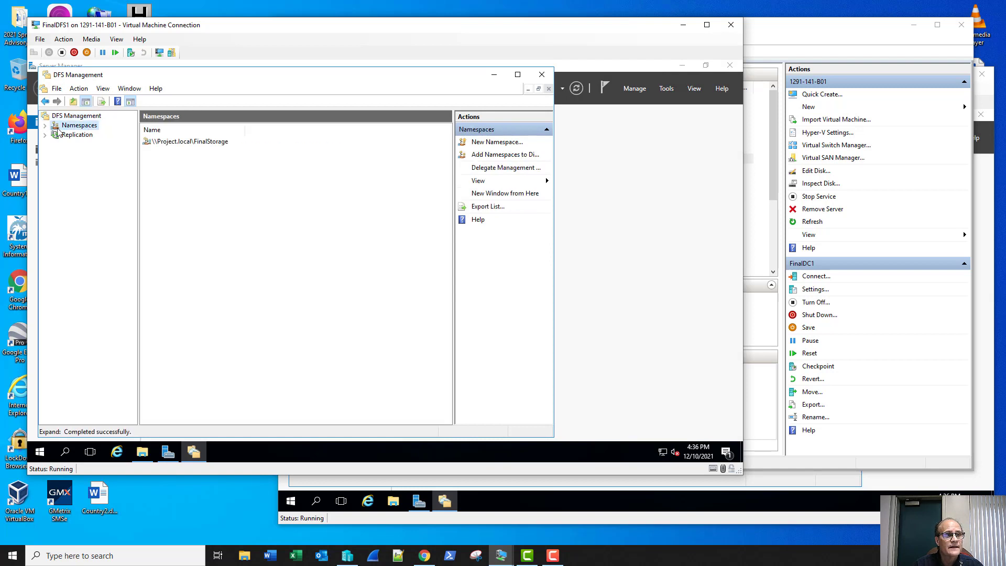
{"action": "left_click", "coordinate": [45, 126]}
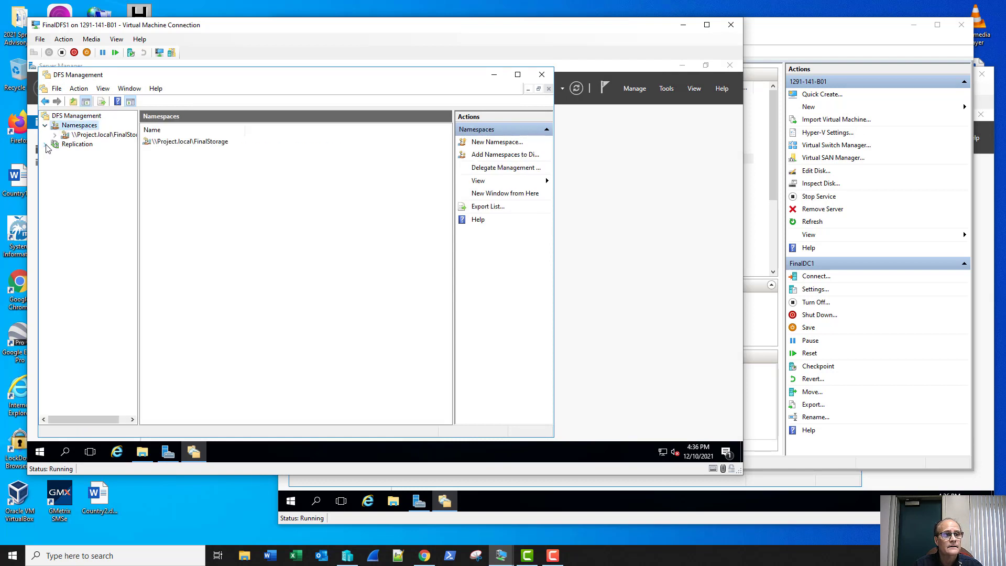
{"action": "left_click", "coordinate": [45, 144]}
{"action": "left_click", "coordinate": [83, 155]}
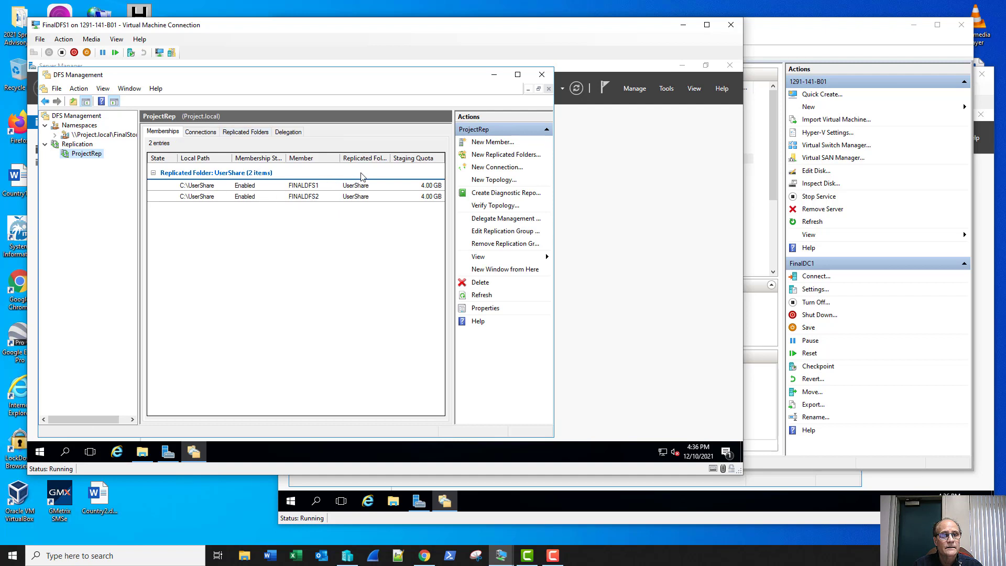
{"action": "left_click", "coordinate": [232, 135]}
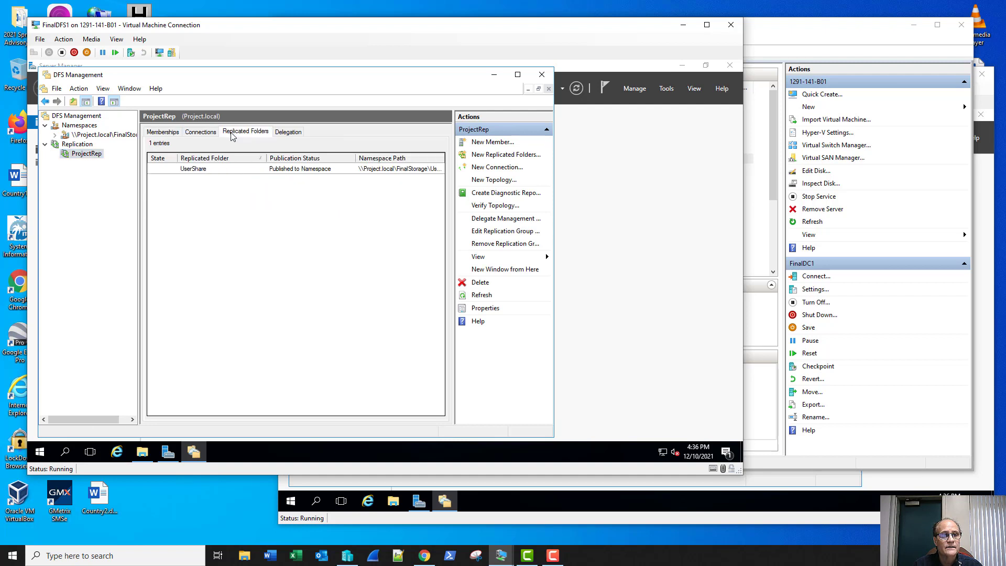
Select and copy UserShare's namespace path \\Project.local\FinalStorage\UserShare from its properties.
{"action": "right_click", "coordinate": [328, 168]}
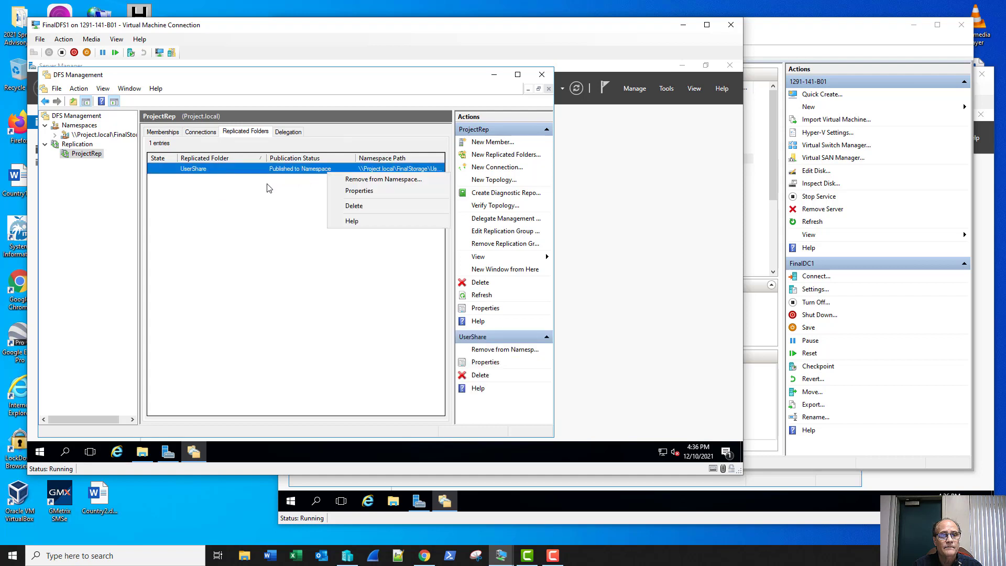
{"action": "left_click", "coordinate": [338, 192]}
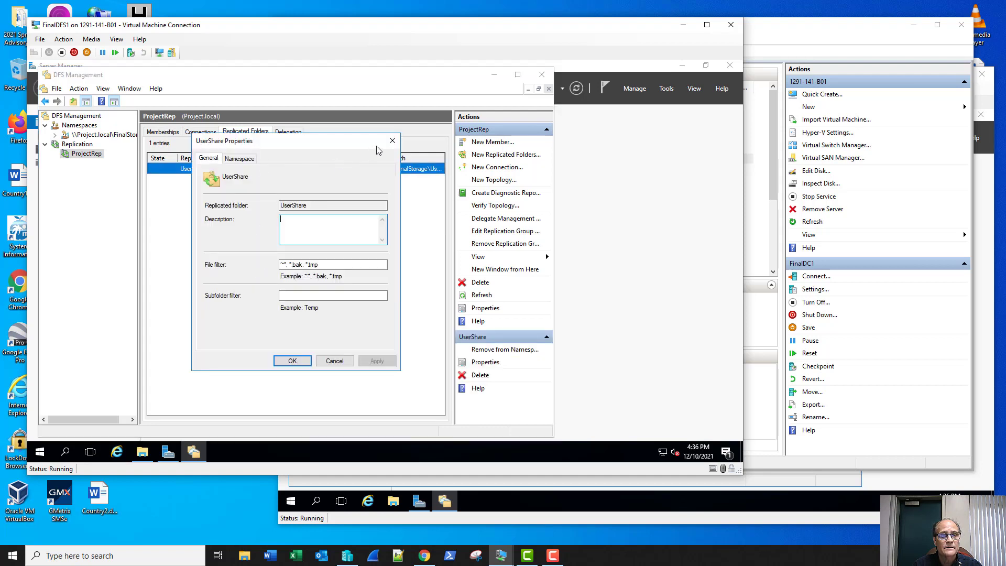
{"action": "left_click", "coordinate": [239, 158]}
{"action": "left_click_drag", "start_coordinate": [329, 203], "coordinate": [180, 206]}
{"action": "key", "text": "ctrl+c"}
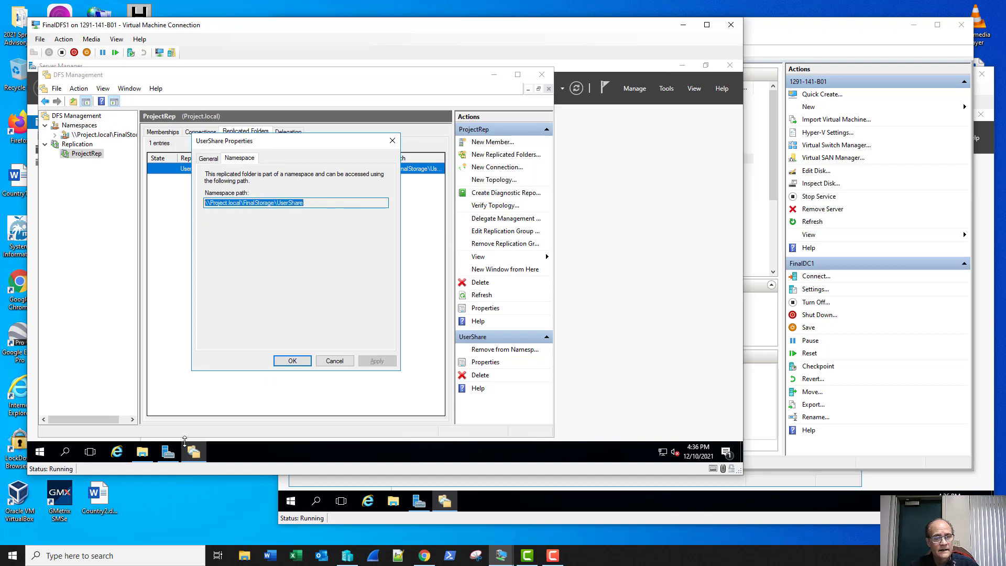
{"action": "left_click", "coordinate": [143, 452]}
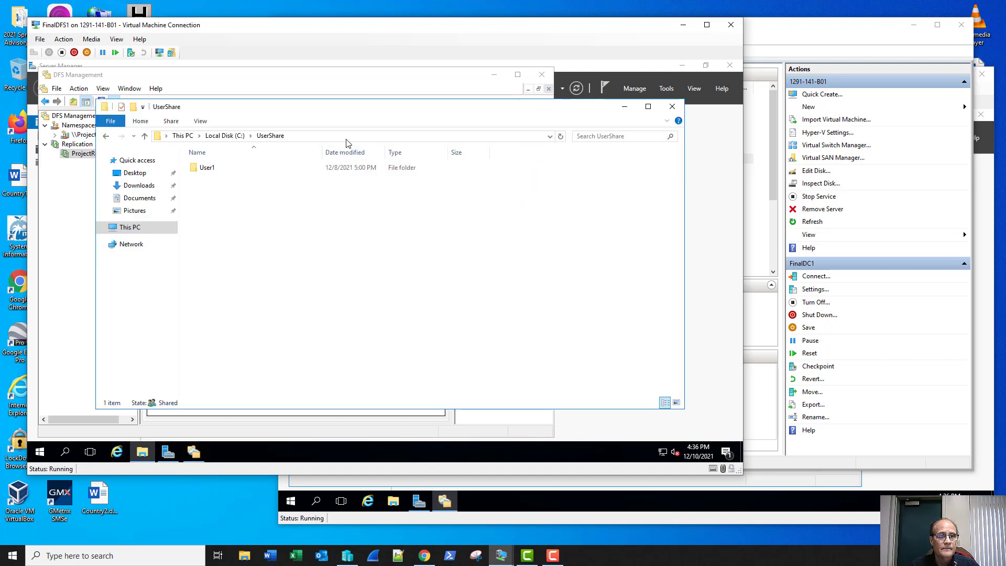
Open \\Project.local\FinalStorage\UserShare in File Explorer, then go up to FinalStorage to see UserShare listed.
{"action": "left_click", "coordinate": [347, 139]}
{"action": "key", "text": "ctrl+v"}
{"action": "key", "text": "Return"}
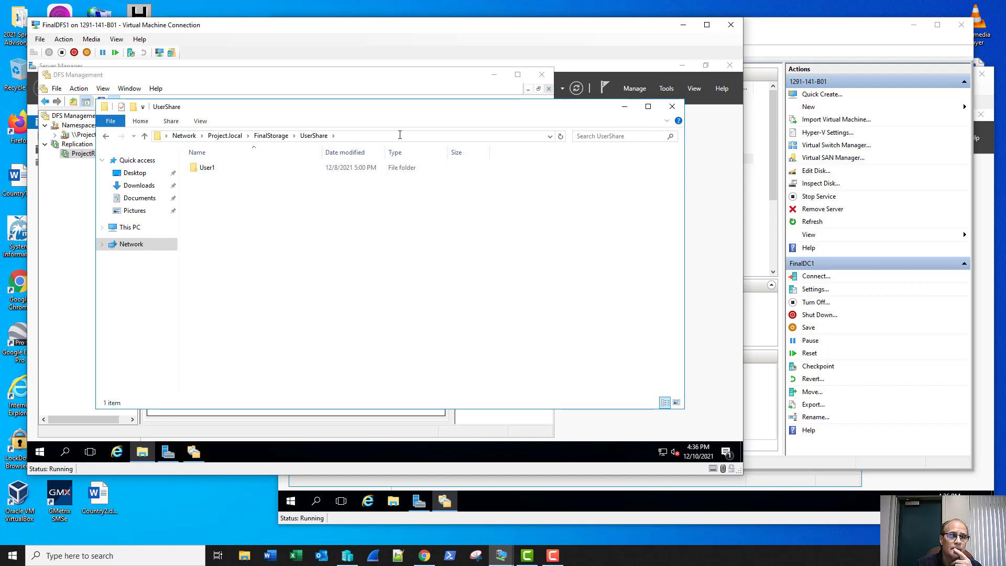
{"action": "left_click", "coordinate": [278, 137]}
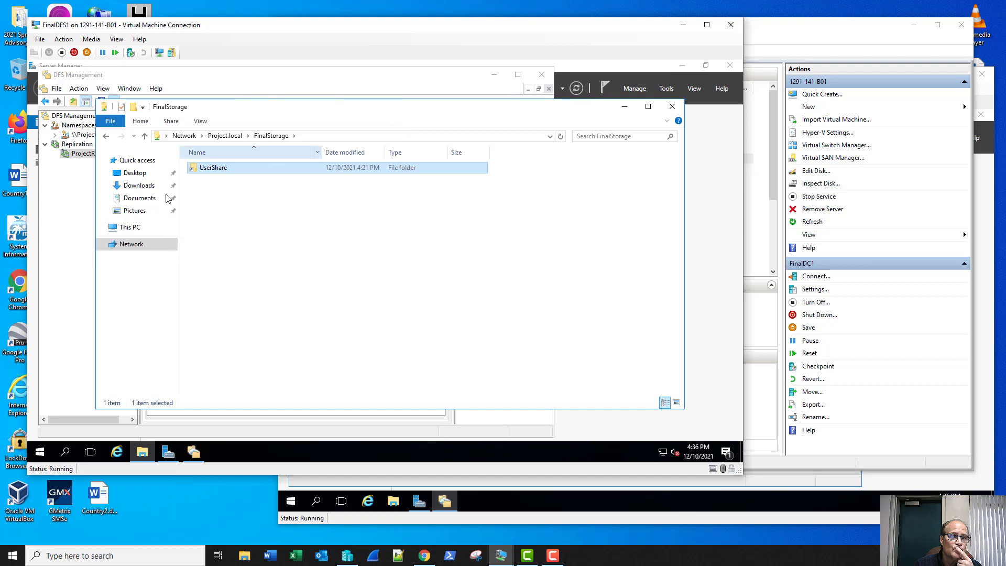
{"action": "left_click", "coordinate": [65, 276]}
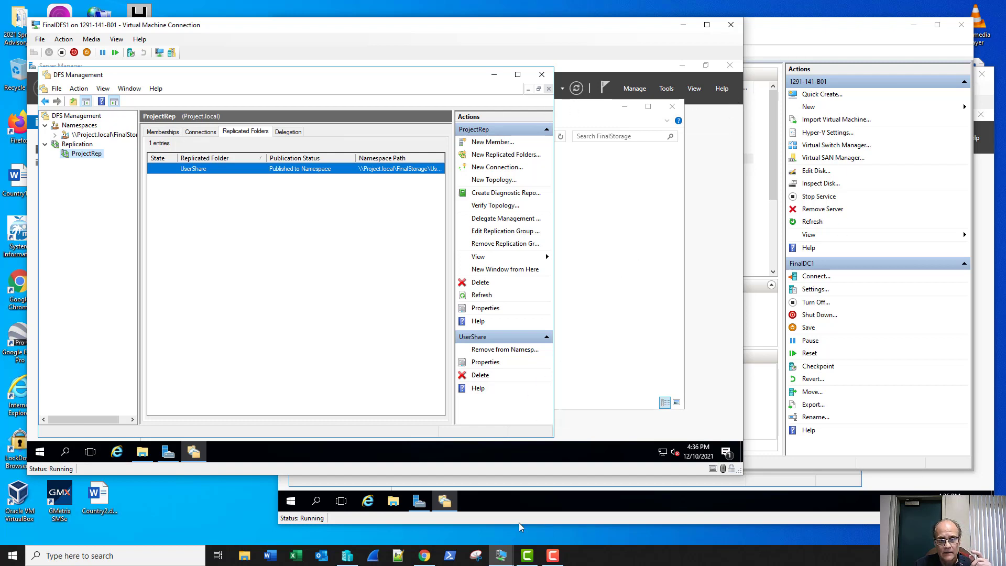
{"action": "mouse_move", "coordinate": [503, 560]}
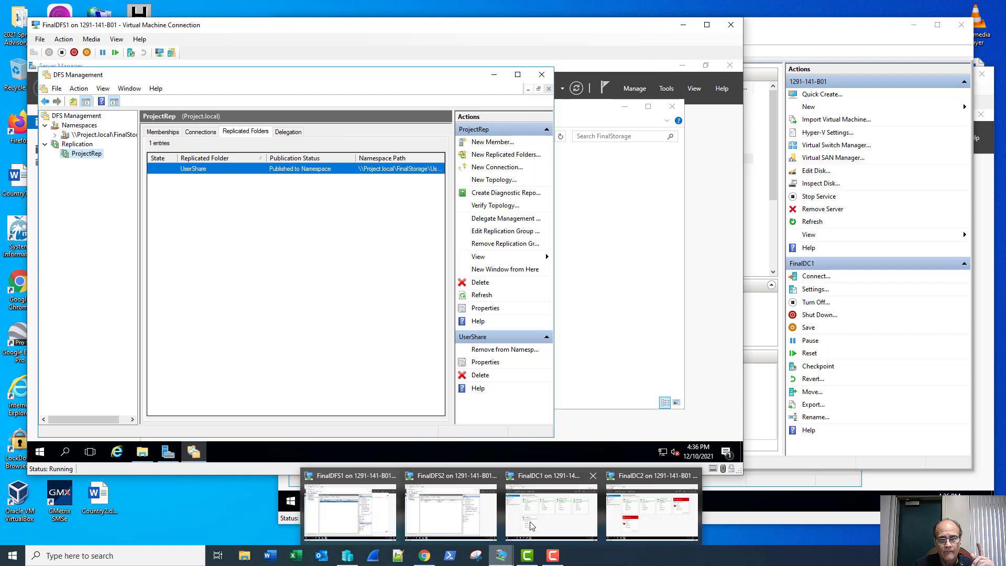
On FinalDC1, open Group Policy Management and select the FolderRedirection GPO.
{"action": "left_click", "coordinate": [551, 511]}
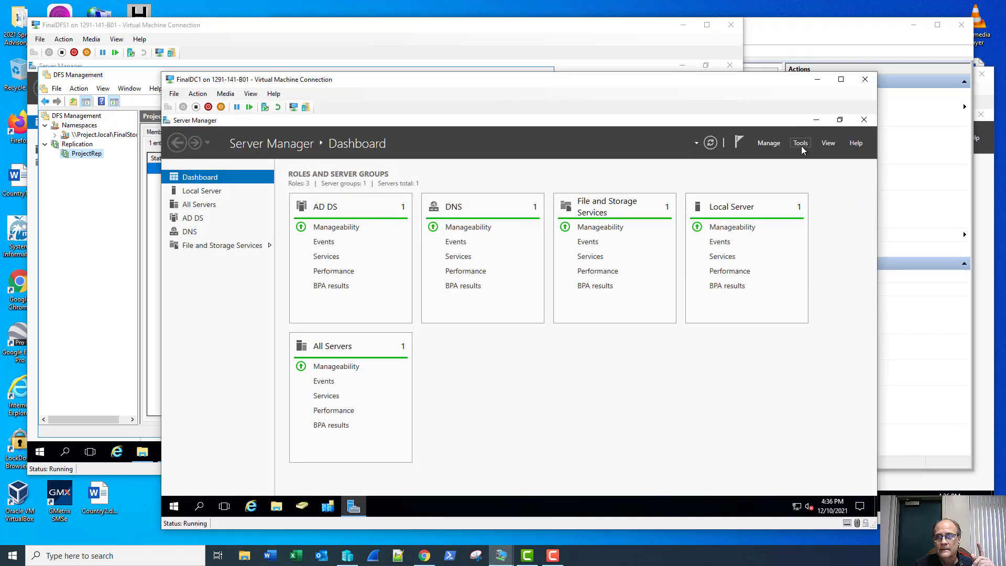
{"action": "left_click", "coordinate": [801, 146]}
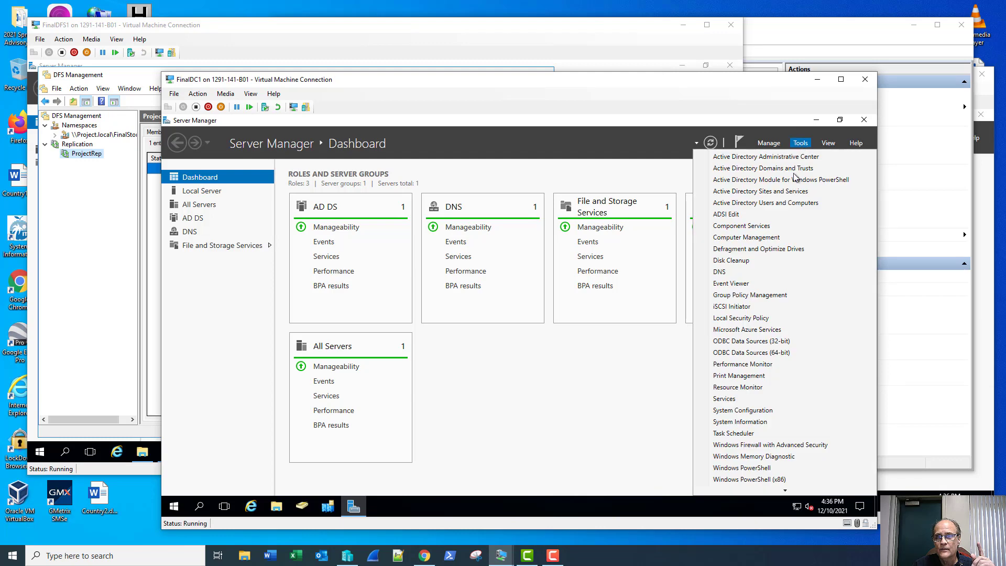
{"action": "left_click", "coordinate": [754, 296]}
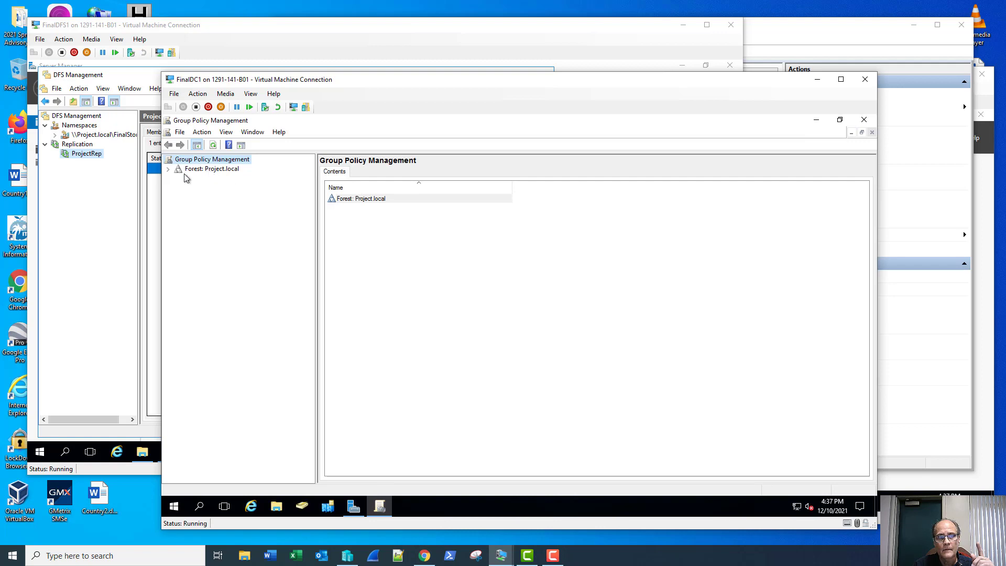
{"action": "left_click", "coordinate": [168, 169]}
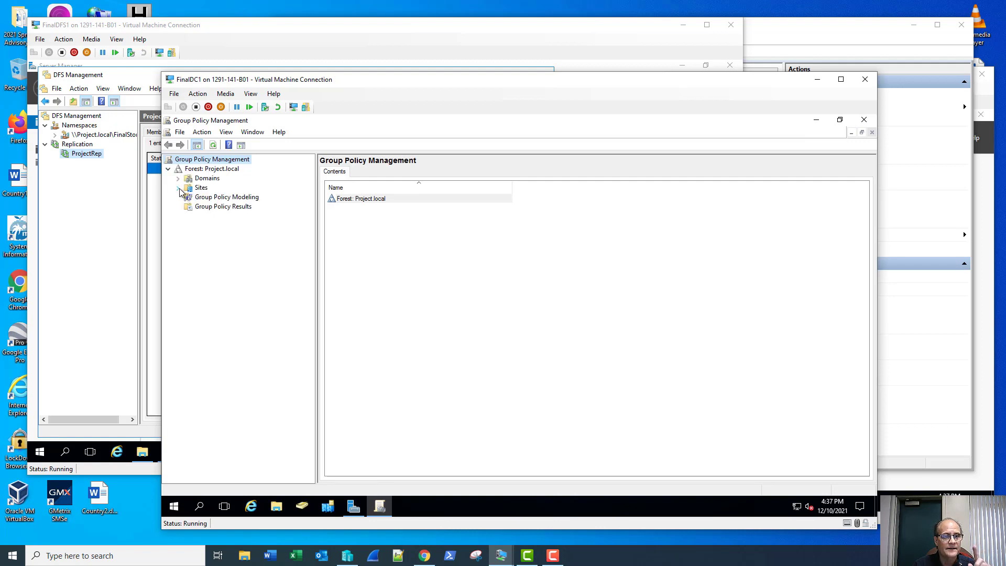
{"action": "left_click", "coordinate": [178, 179]}
{"action": "left_click", "coordinate": [188, 187]}
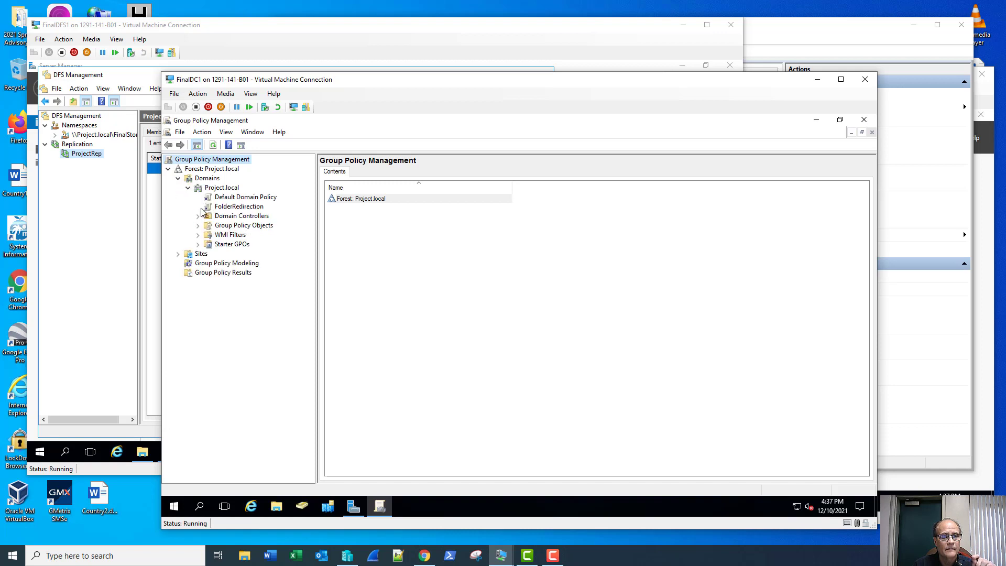
{"action": "left_click", "coordinate": [198, 226]}
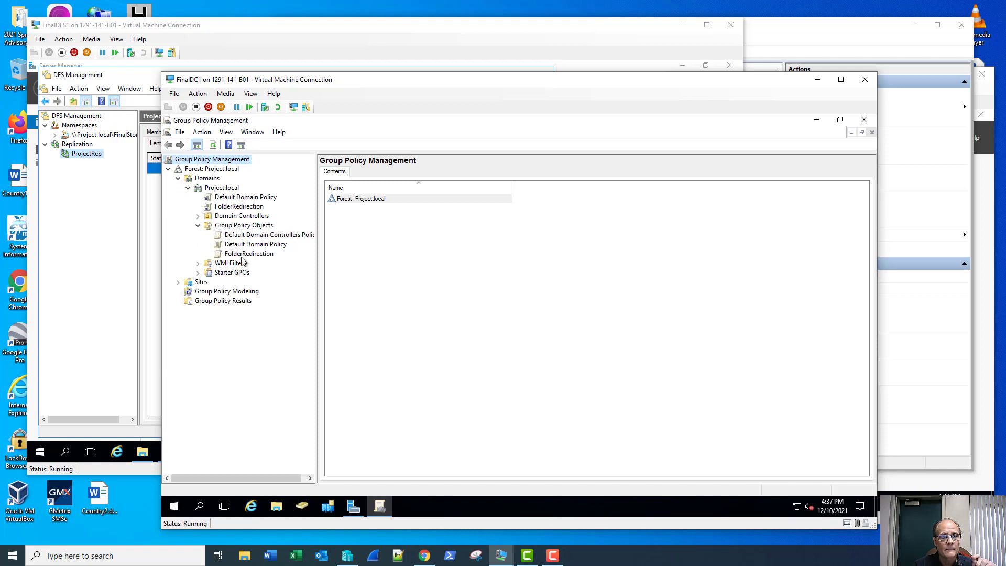
{"action": "left_click", "coordinate": [249, 254]}
Review FolderRedirection's fully expanded settings report, then open the GPO for editing.
{"action": "left_click", "coordinate": [379, 173]}
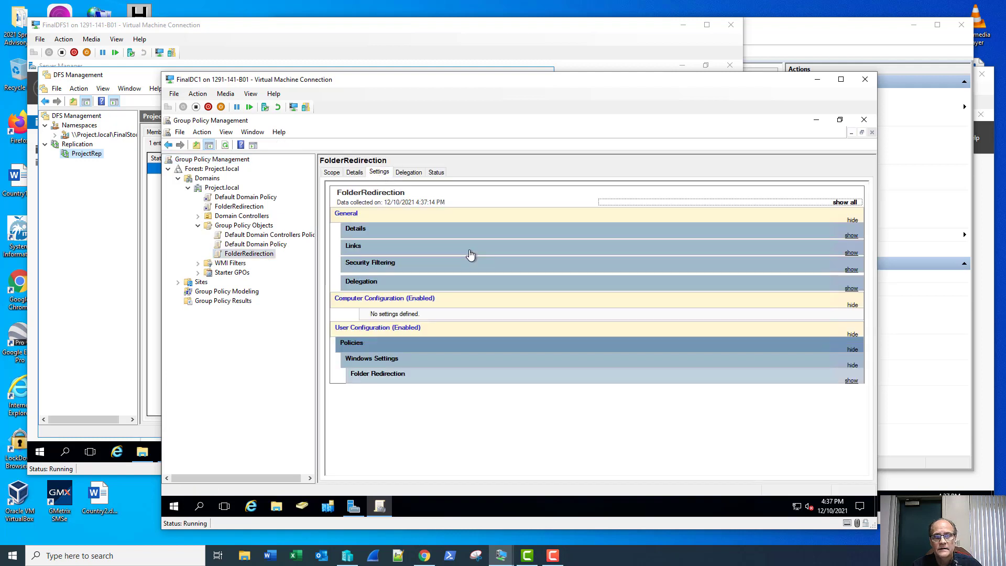
{"action": "left_click", "coordinate": [852, 202]}
{"action": "scroll", "coordinate": [724, 304], "scroll_direction": "down", "scroll_amount": 5}
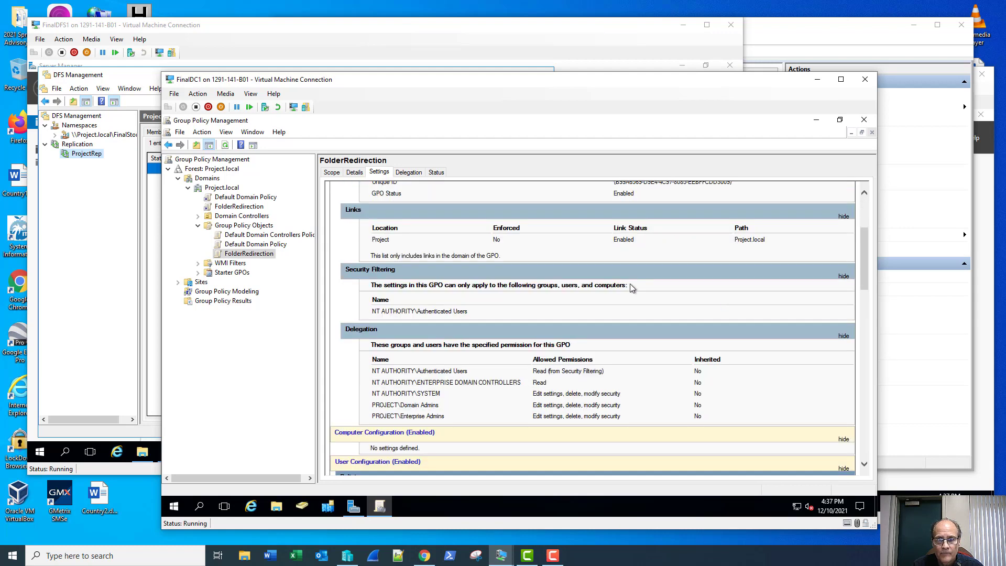
{"action": "scroll", "coordinate": [630, 284], "scroll_direction": "down", "scroll_amount": 10}
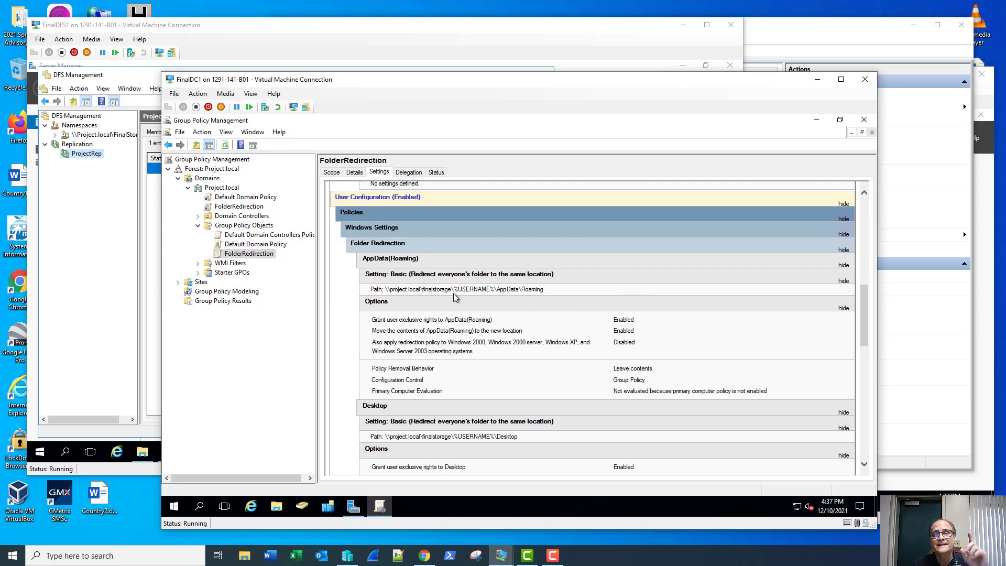
{"action": "right_click", "coordinate": [258, 254]}
{"action": "left_click", "coordinate": [277, 257]}
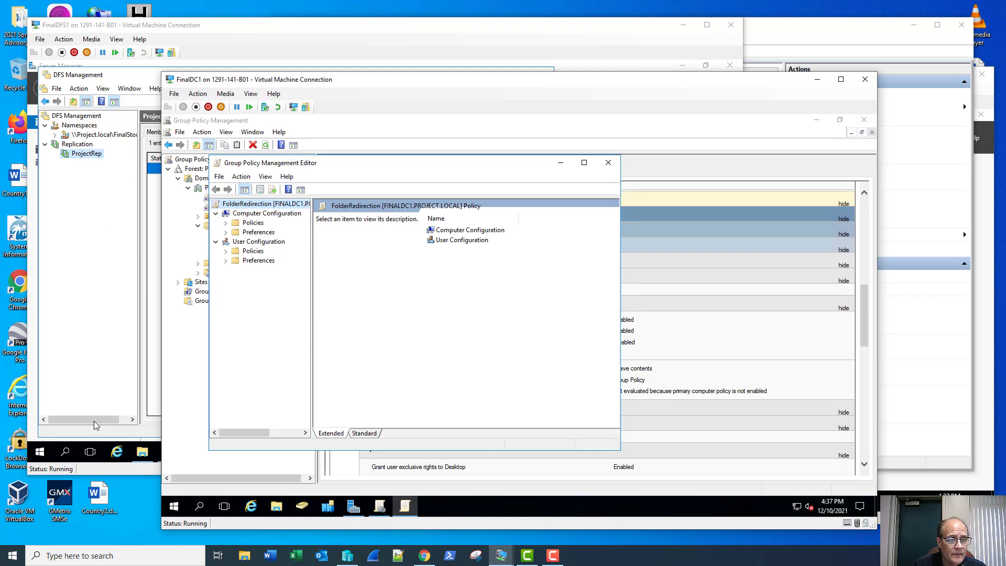
On FinalDFS1, open UserShare under \\Project.local\FinalStorage and reveal its full network path.
{"action": "left_click", "coordinate": [142, 454]}
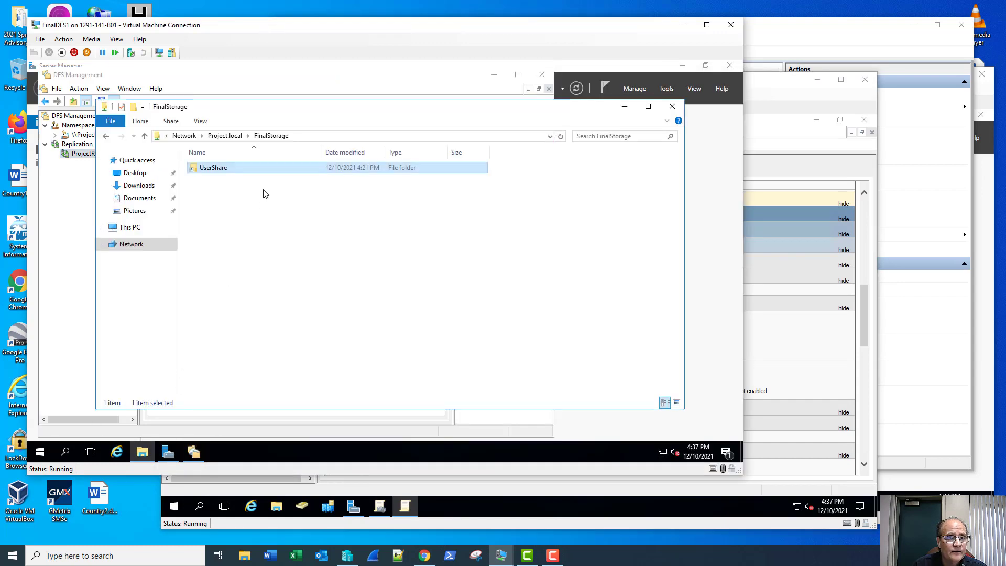
{"action": "double_click", "coordinate": [224, 171]}
{"action": "left_click", "coordinate": [372, 137]}
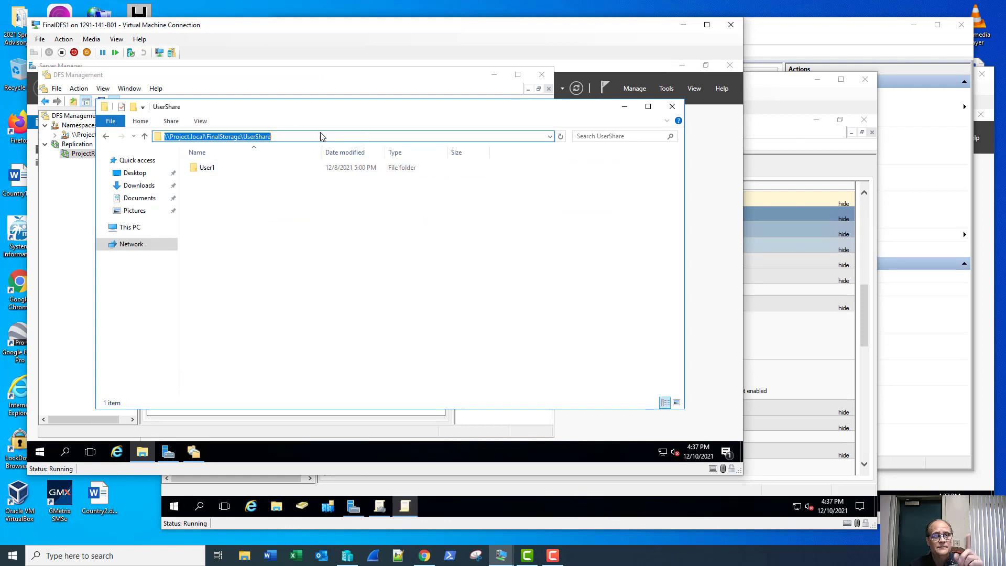
Select the UserShare part of the path and return to the FolderRedirection GPO on FinalDC1.
{"action": "left_click", "coordinate": [262, 137]}
{"action": "double_click", "coordinate": [262, 137]}
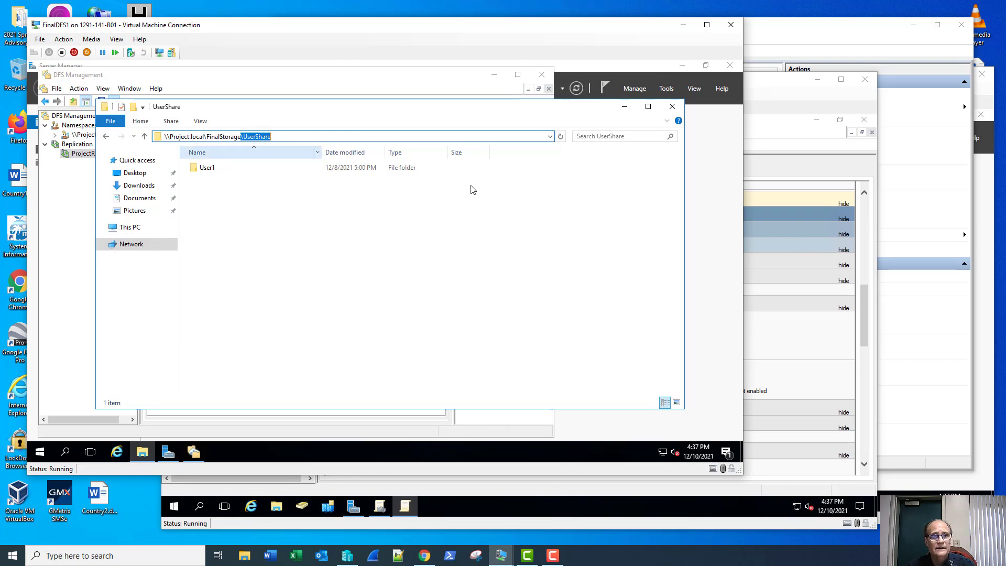
{"action": "left_click", "coordinate": [807, 155]}
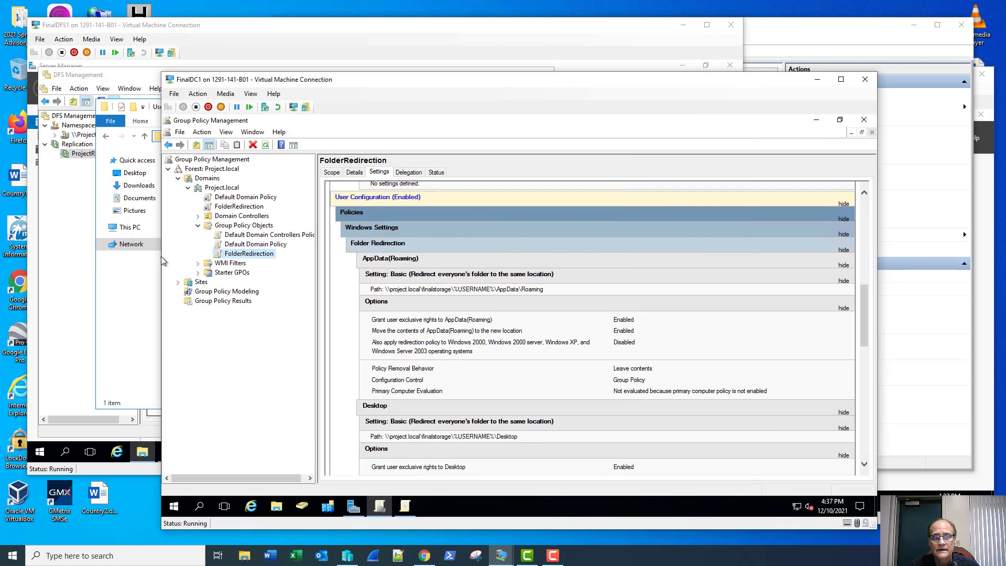
{"action": "right_click", "coordinate": [227, 256]}
Open the FolderRedirection GPO and expand User Configuration to the Folder Redirection settings.
{"action": "left_click", "coordinate": [254, 259]}
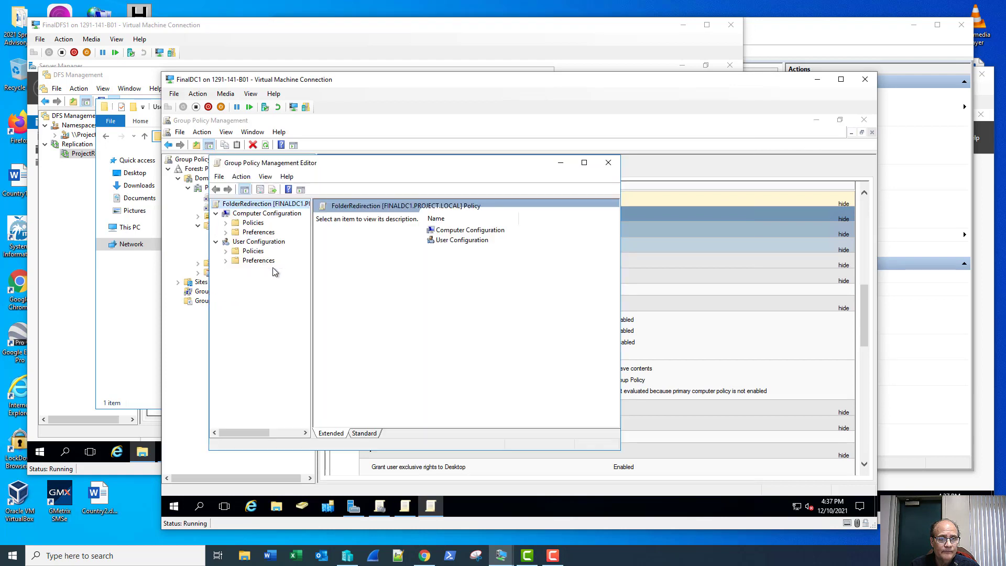
{"action": "left_click", "coordinate": [227, 252]}
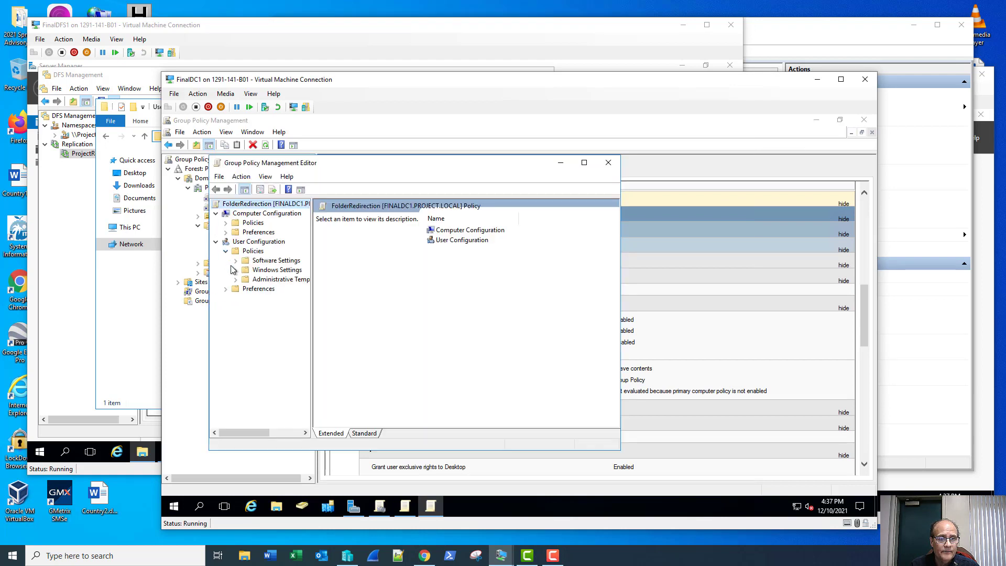
{"action": "left_click", "coordinate": [236, 270]}
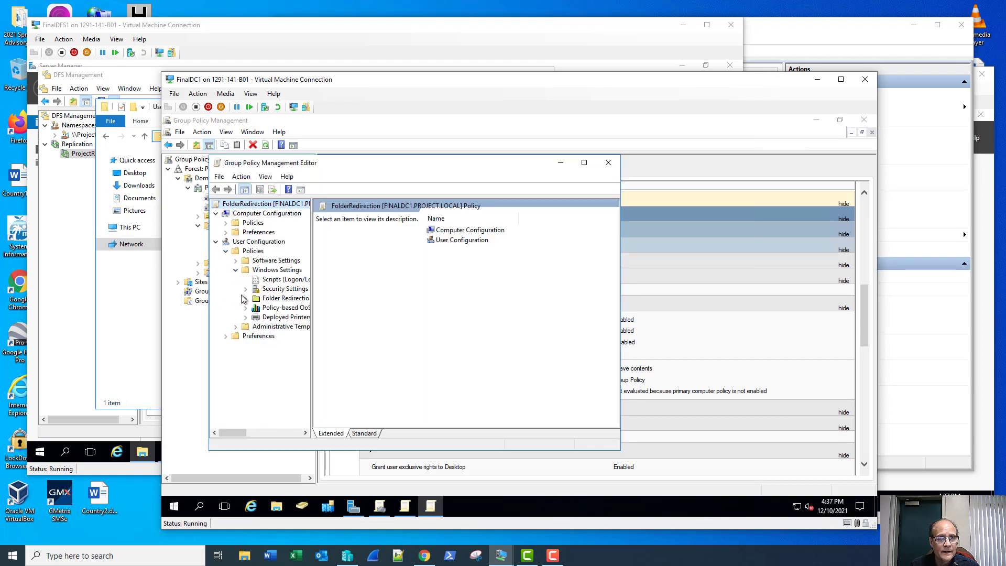
{"action": "left_click", "coordinate": [246, 298]}
Append \UserShare to the AppData(Roaming) redirection root path and accept the compatibility warning.
{"action": "left_click", "coordinate": [288, 308]}
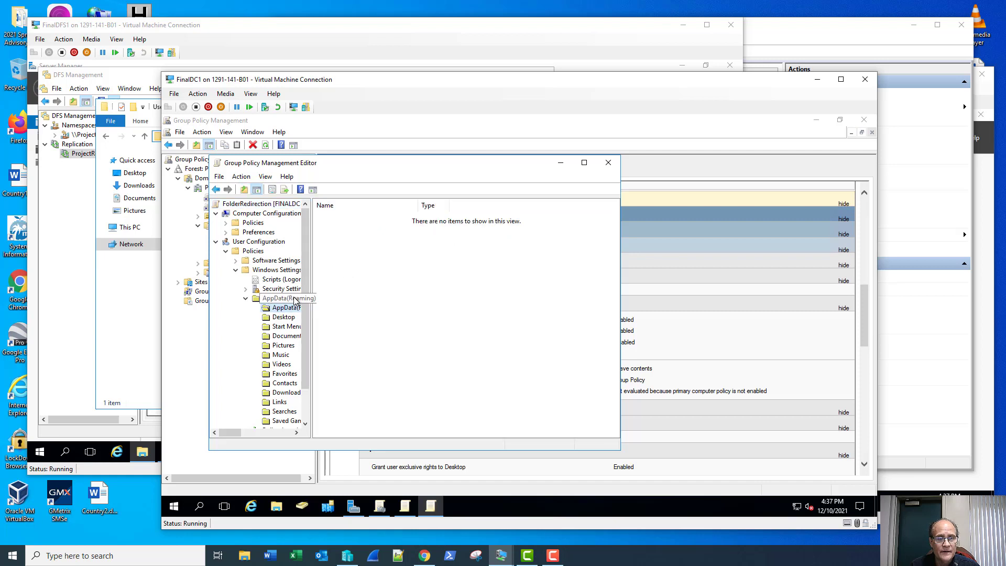
{"action": "right_click", "coordinate": [296, 309]}
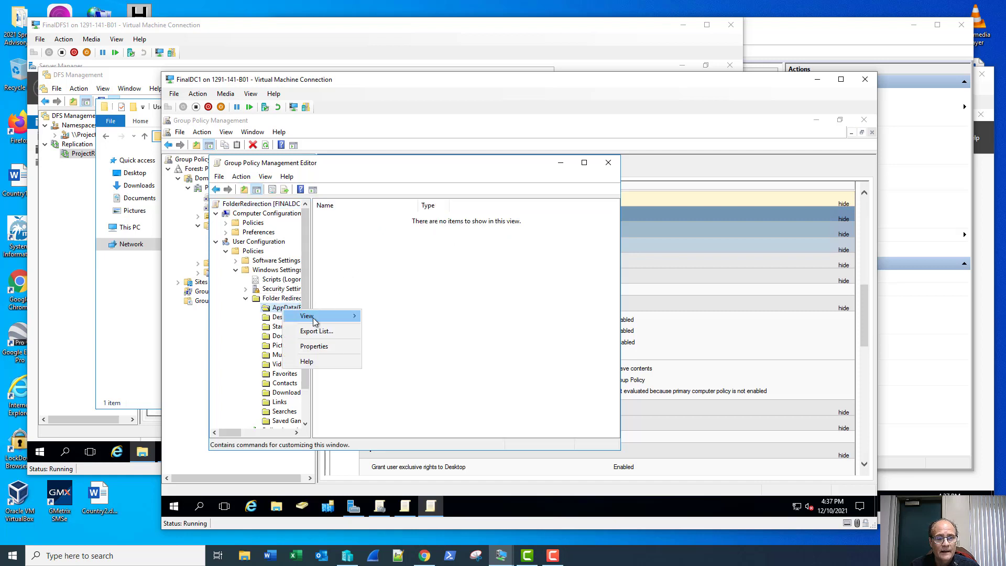
{"action": "left_click", "coordinate": [314, 346]}
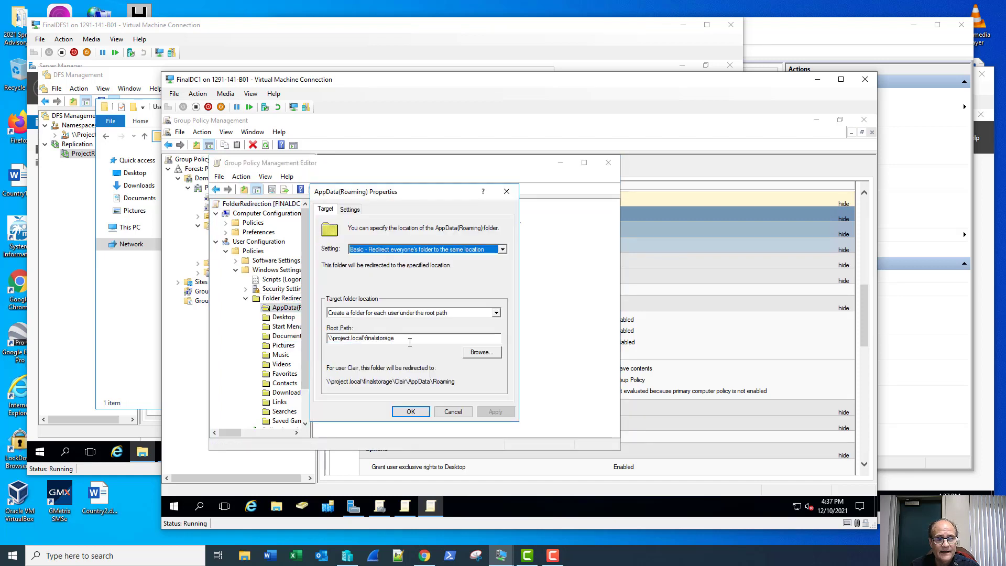
{"action": "left_click", "coordinate": [410, 339]}
{"action": "type", "text": "\\UserShare"}
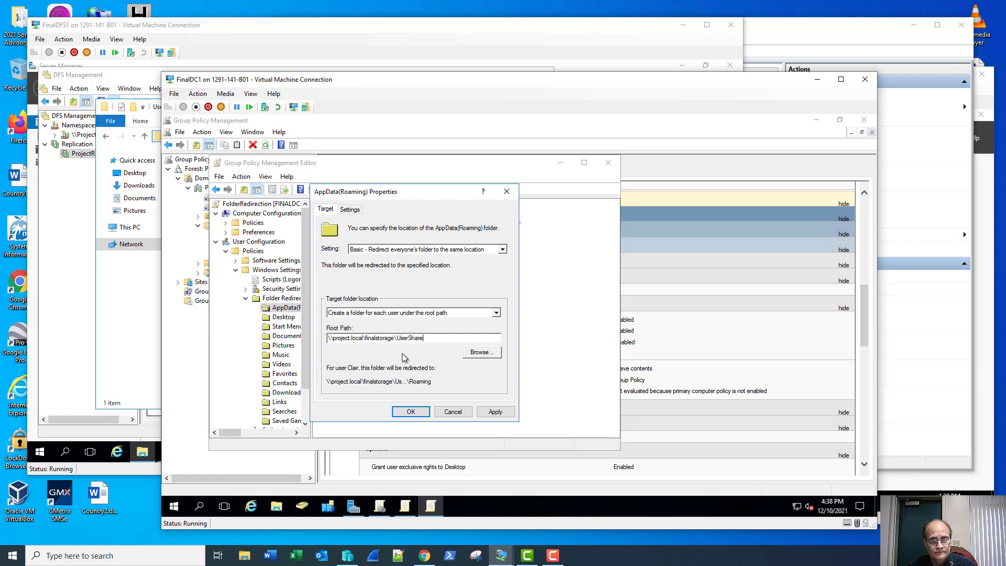
{"action": "left_click", "coordinate": [411, 412]}
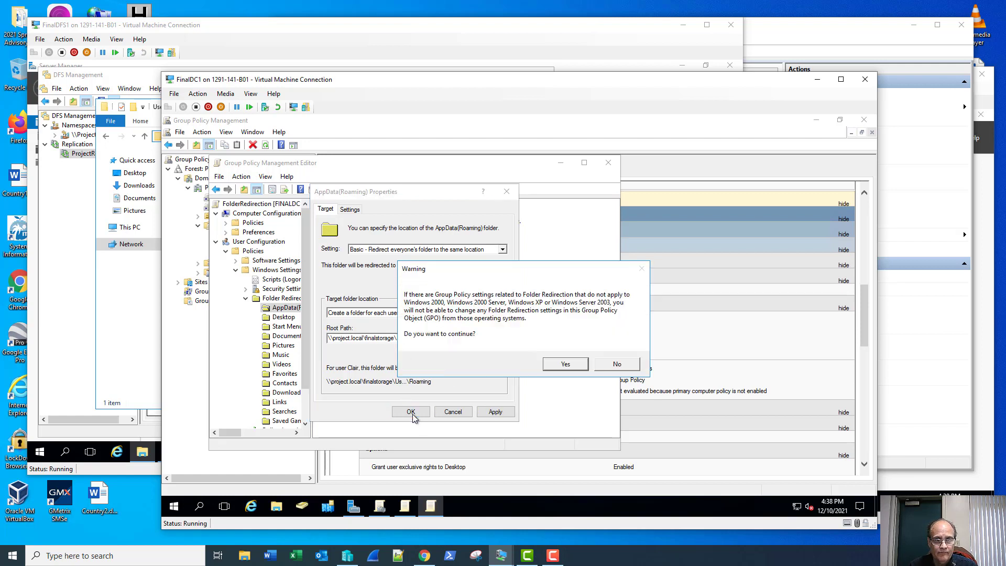
{"action": "left_click", "coordinate": [555, 367]}
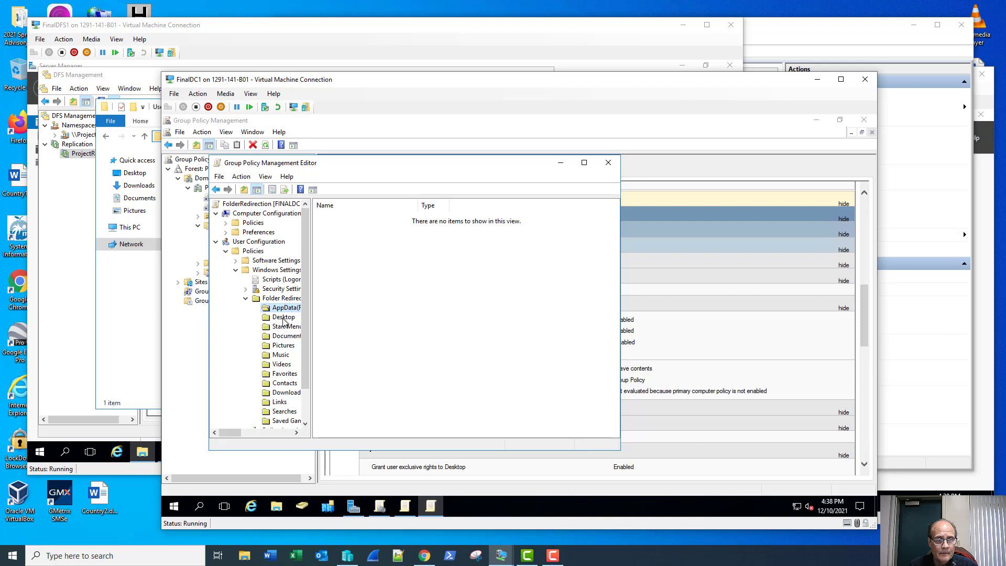
Append \UserShare to the Desktop redirection root path and accept the warning.
{"action": "right_click", "coordinate": [283, 317]}
{"action": "left_click", "coordinate": [312, 325]}
{"action": "left_click", "coordinate": [394, 338]}
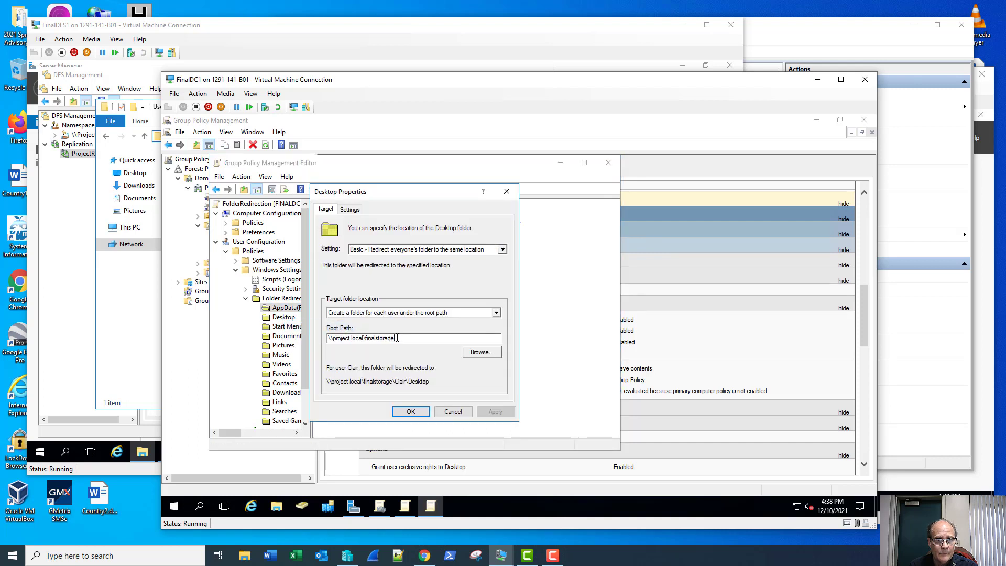
{"action": "type", "text": "\\UserShare"}
{"action": "left_click", "coordinate": [407, 413]}
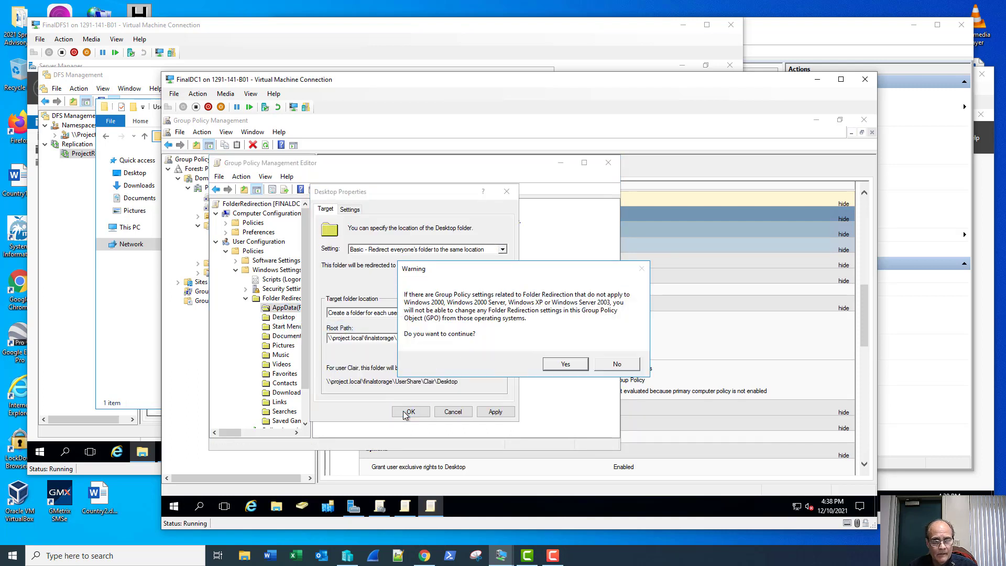
{"action": "left_click", "coordinate": [569, 365]}
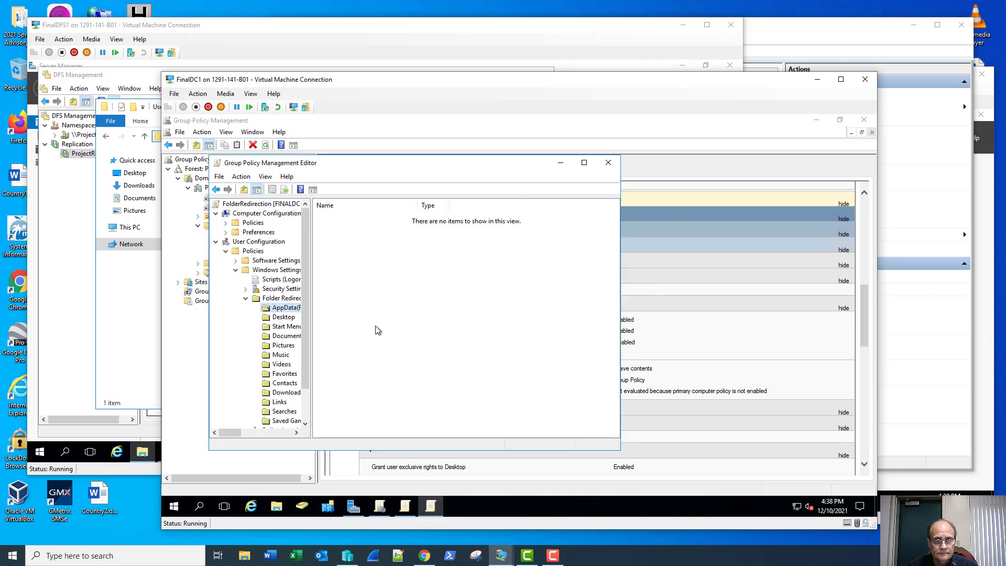
Append \UserShare to the Documents redirection root path and accept the warning.
{"action": "left_click", "coordinate": [278, 318]}
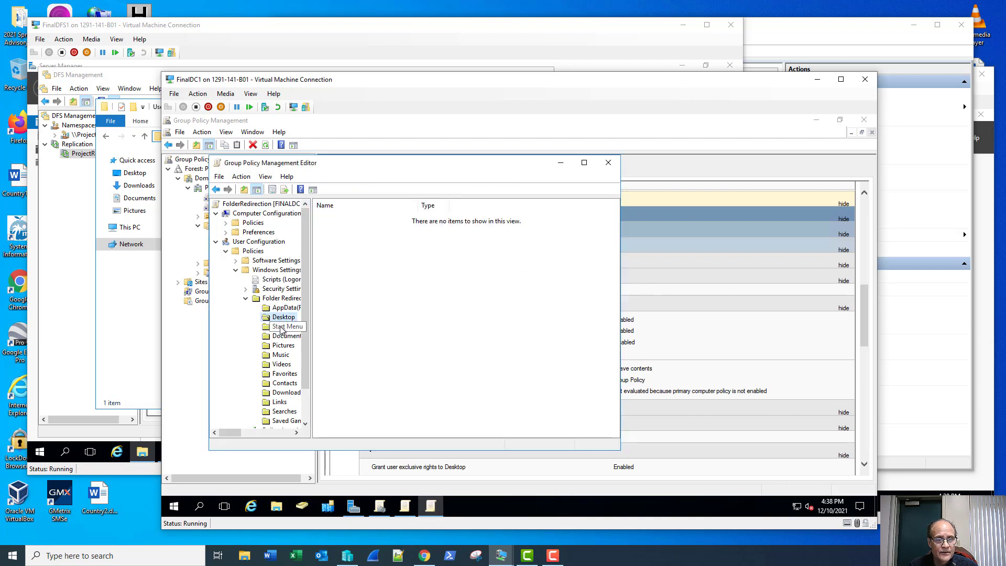
{"action": "right_click", "coordinate": [279, 337]}
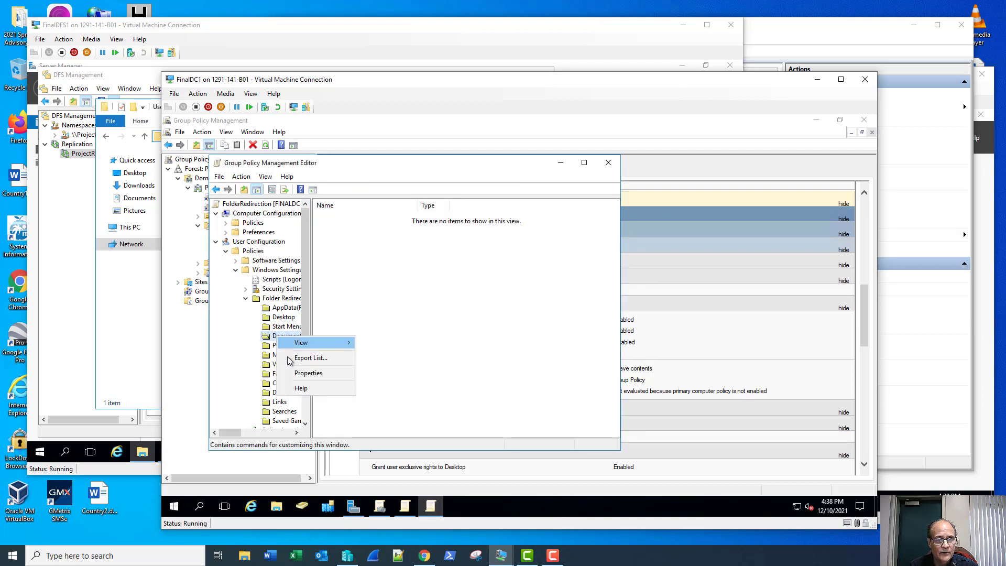
{"action": "left_click", "coordinate": [308, 373]}
{"action": "type", "text": "\\UserShare"}
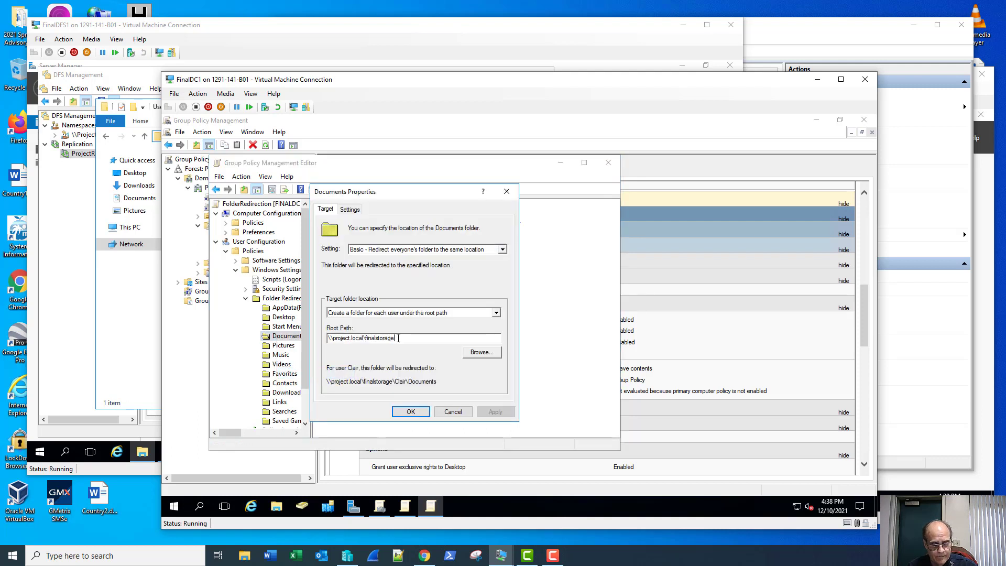
{"action": "left_click", "coordinate": [411, 412]}
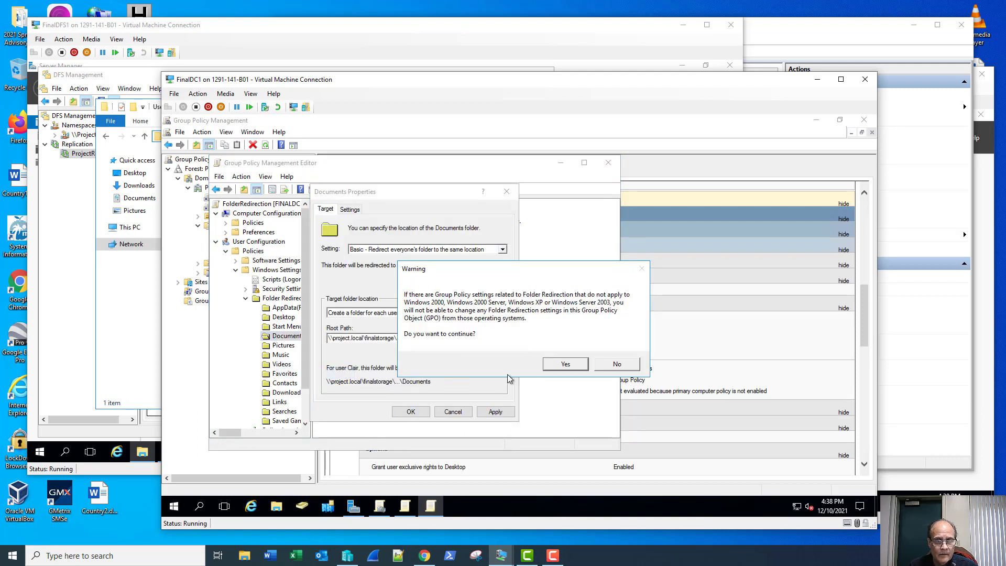
{"action": "left_click", "coordinate": [571, 365]}
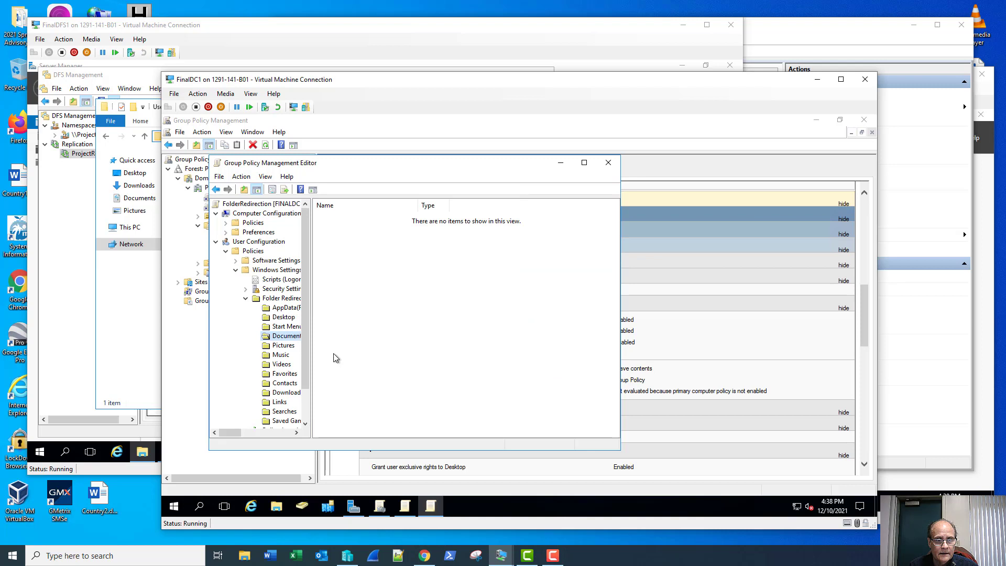
Append \UserShare to the Pictures redirection root path and accept the warning.
{"action": "right_click", "coordinate": [283, 347]}
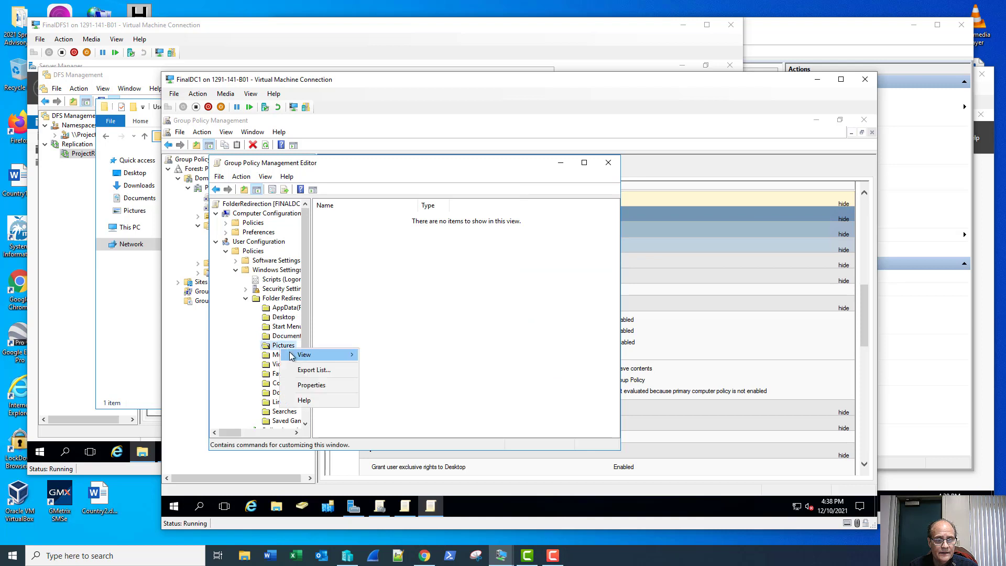
{"action": "left_click", "coordinate": [304, 386]}
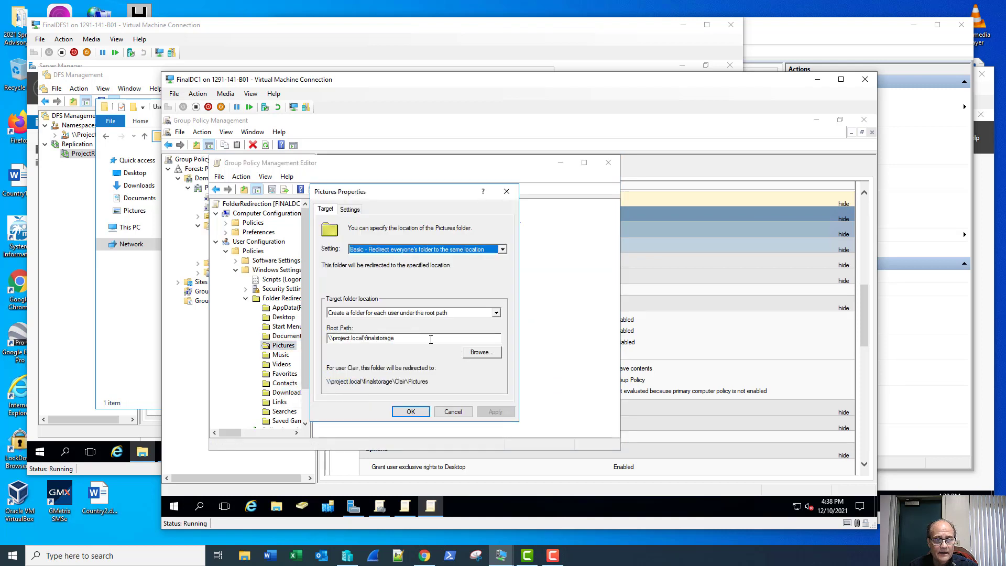
{"action": "left_click", "coordinate": [431, 339]}
{"action": "type", "text": "\\UserShare"}
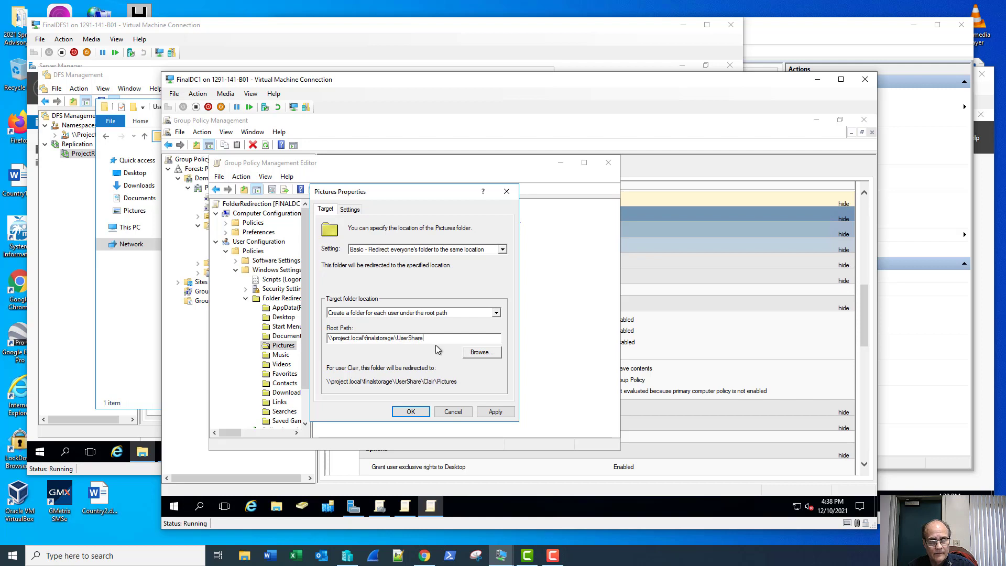
{"action": "left_click", "coordinate": [411, 412]}
{"action": "left_click", "coordinate": [566, 365]}
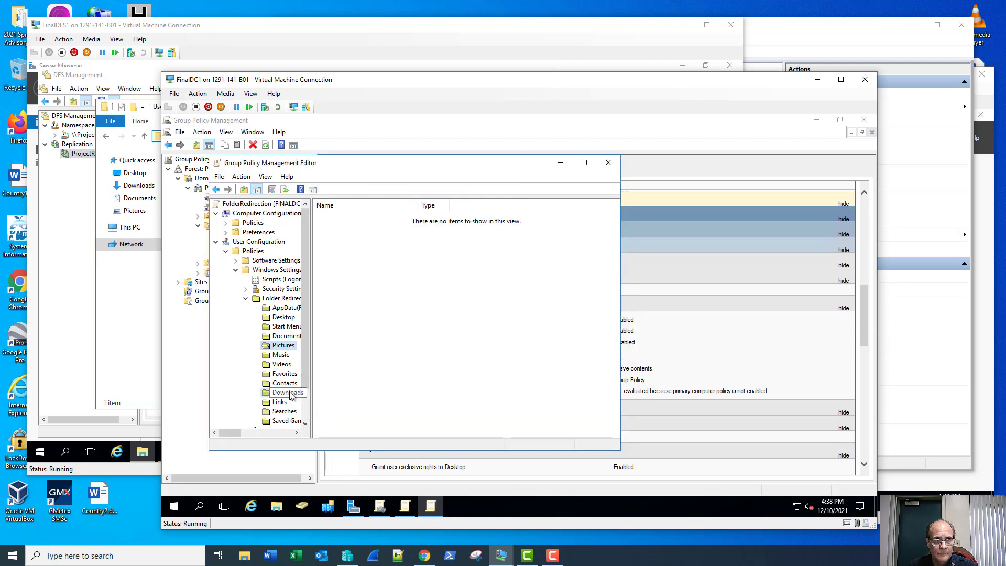
Paste \UserShare onto the Downloads root path, accept the warning, and close the editor.
{"action": "right_click", "coordinate": [291, 393]}
{"action": "left_click", "coordinate": [327, 429]}
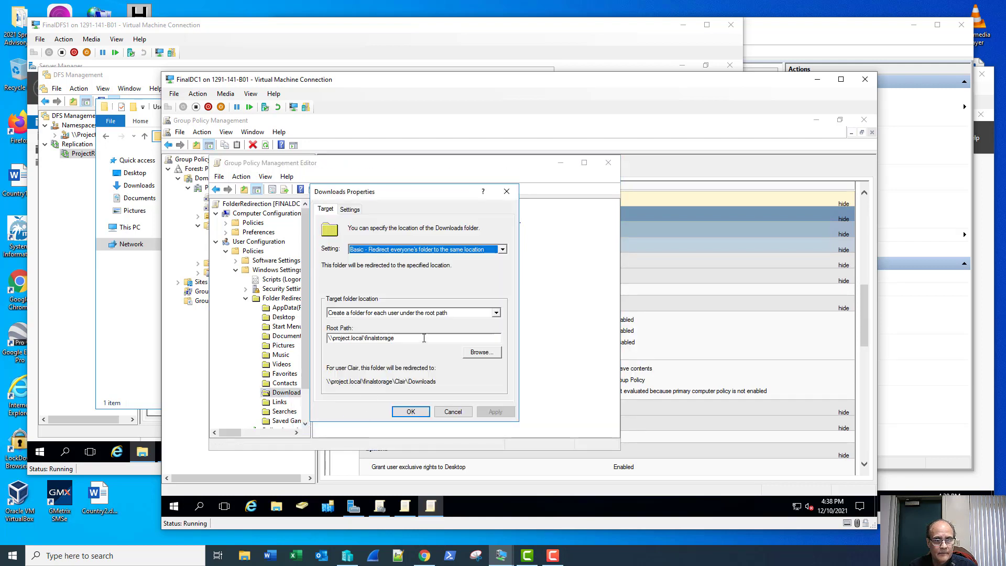
{"action": "left_click", "coordinate": [426, 338]}
{"action": "type", "text": "\\UserShare"}
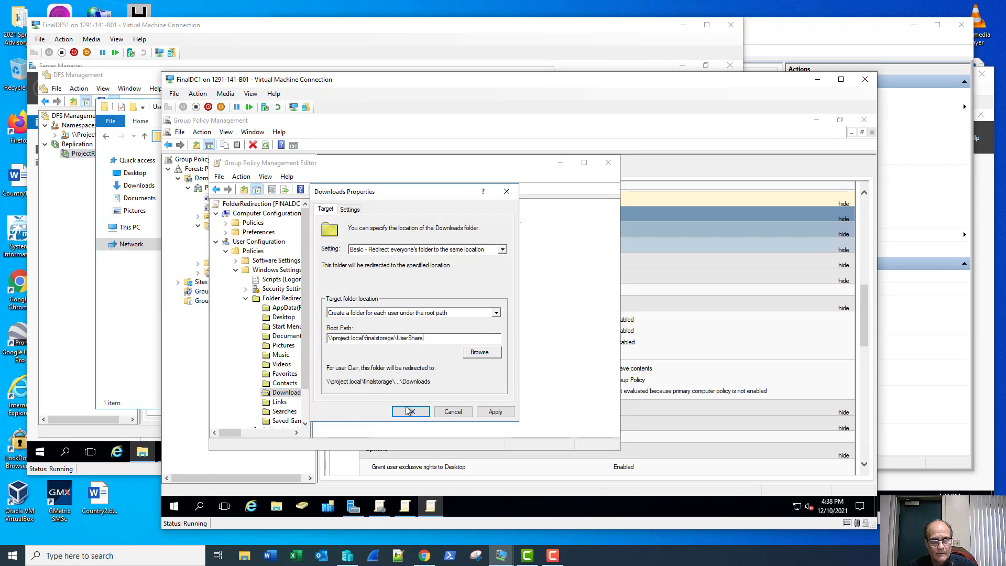
{"action": "left_click", "coordinate": [411, 412]}
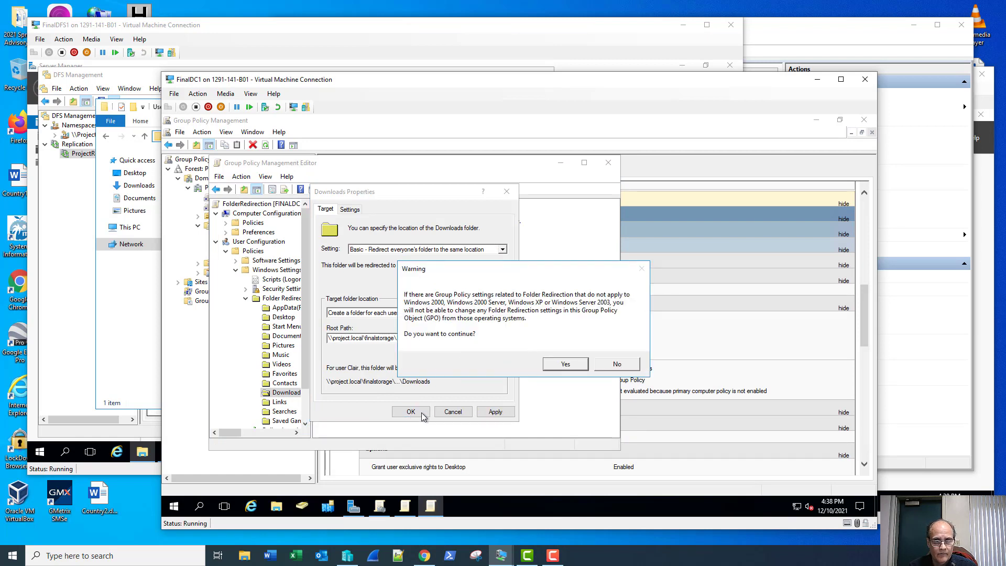
{"action": "left_click", "coordinate": [565, 364]}
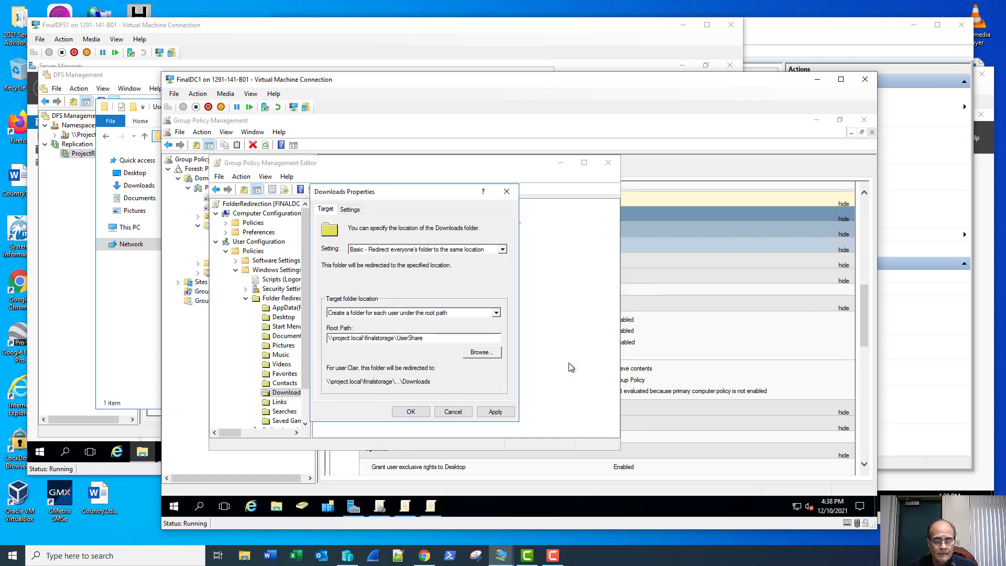
{"action": "left_click", "coordinate": [608, 162]}
{"action": "left_click", "coordinate": [138, 325]}
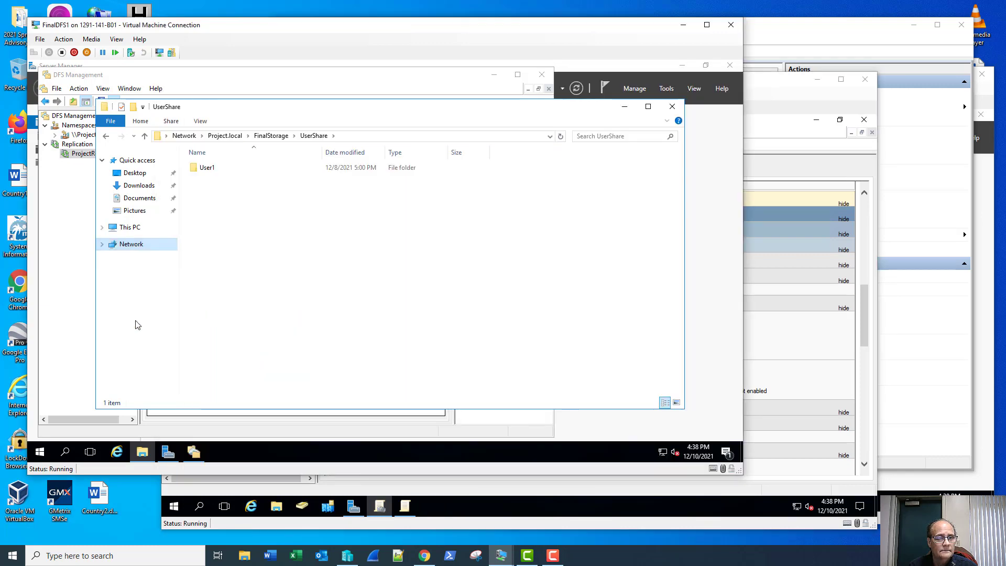
Run gpupdate /force in a Command Prompt on FinalDFS1 and answer y to log off.
{"action": "right_click", "coordinate": [39, 451]}
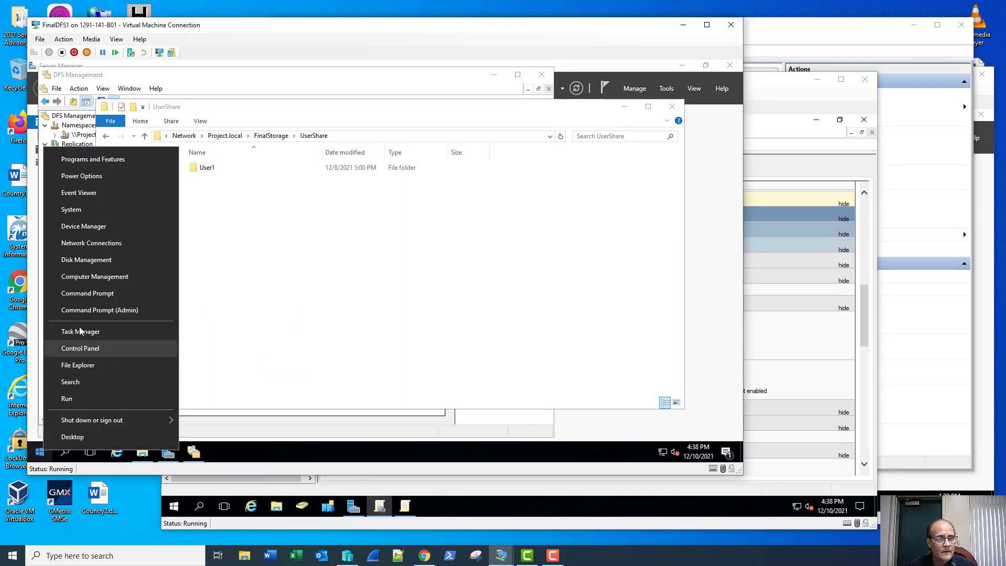
{"action": "left_click", "coordinate": [85, 294]}
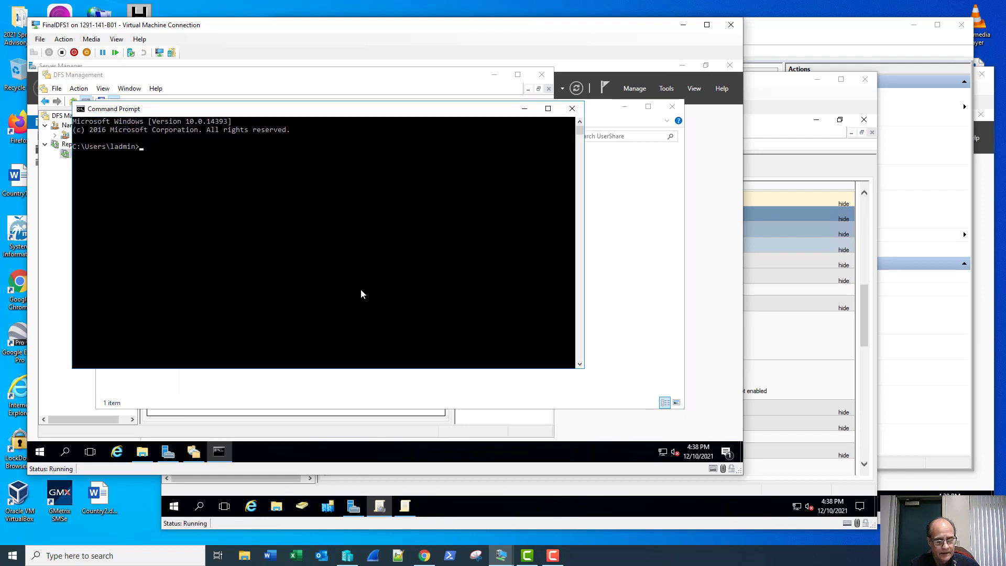
{"action": "type", "text": "gpup"}
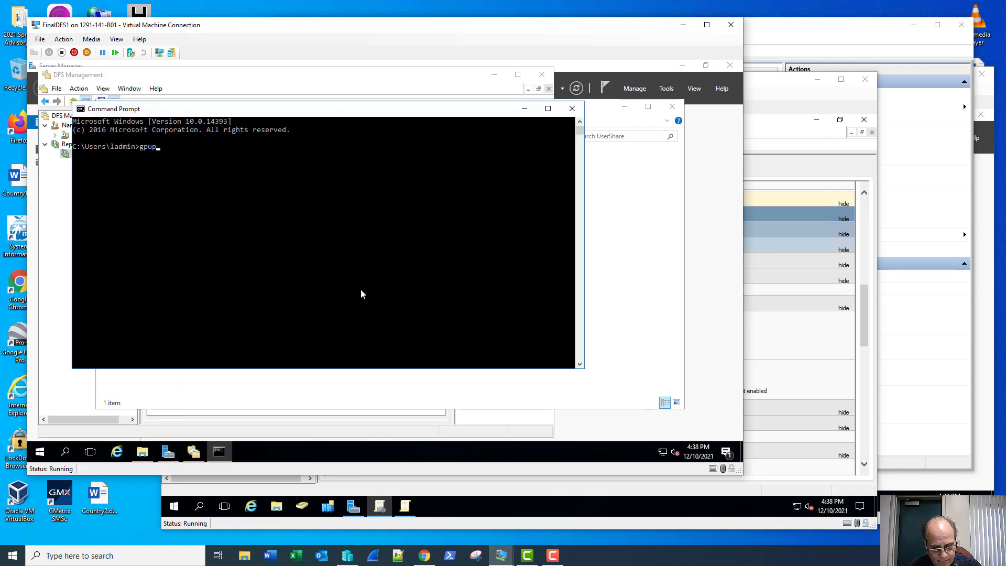
{"action": "type", "text": "date"}
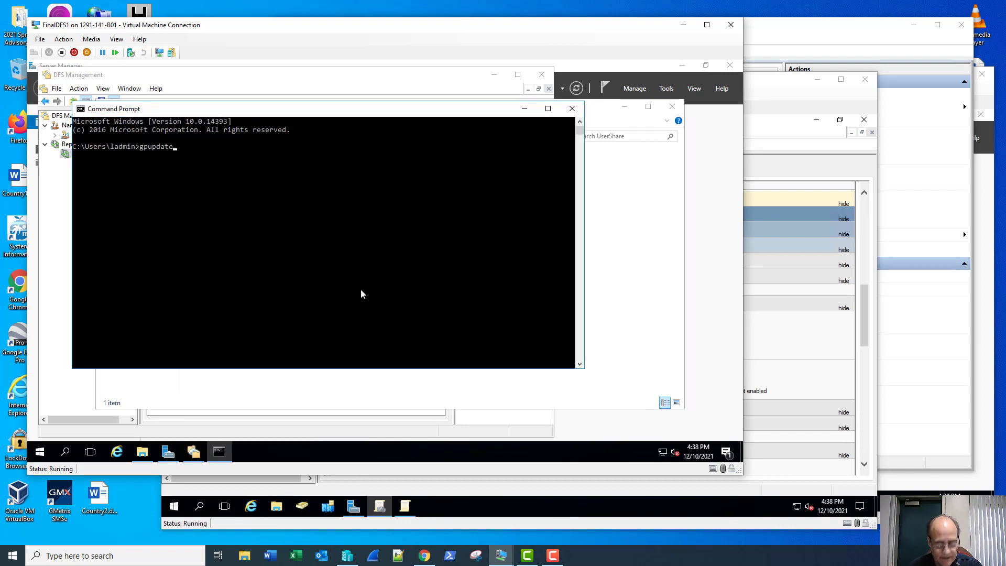
{"action": "type", "text": " /force"}
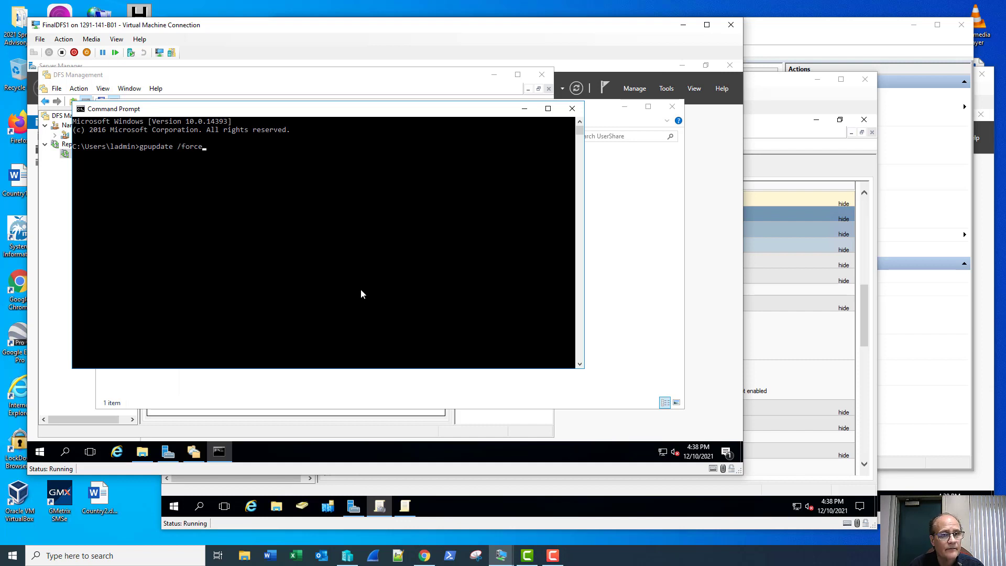
{"action": "key", "text": "Return"}
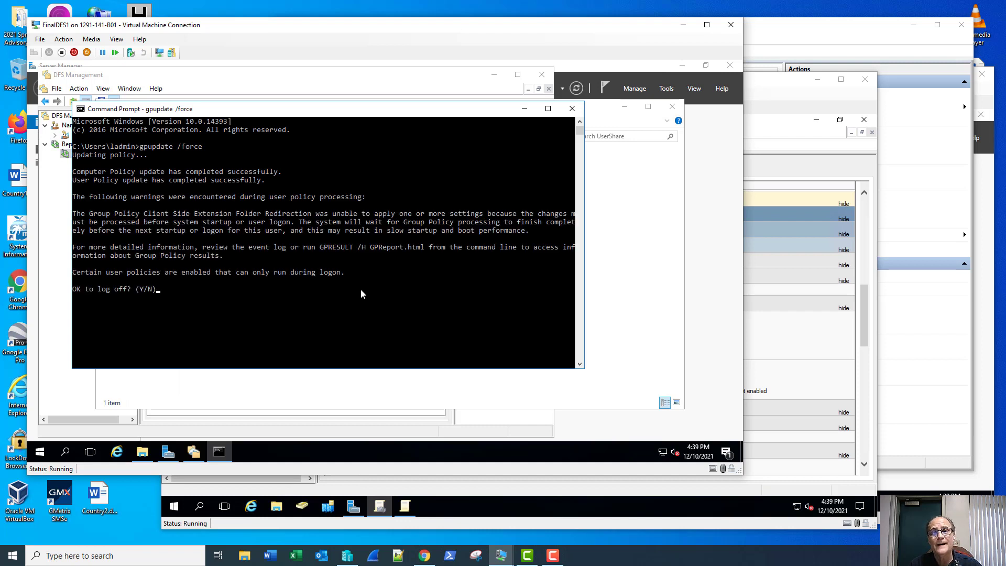
{"action": "type", "text": "y"}
{"action": "key", "text": "Return"}
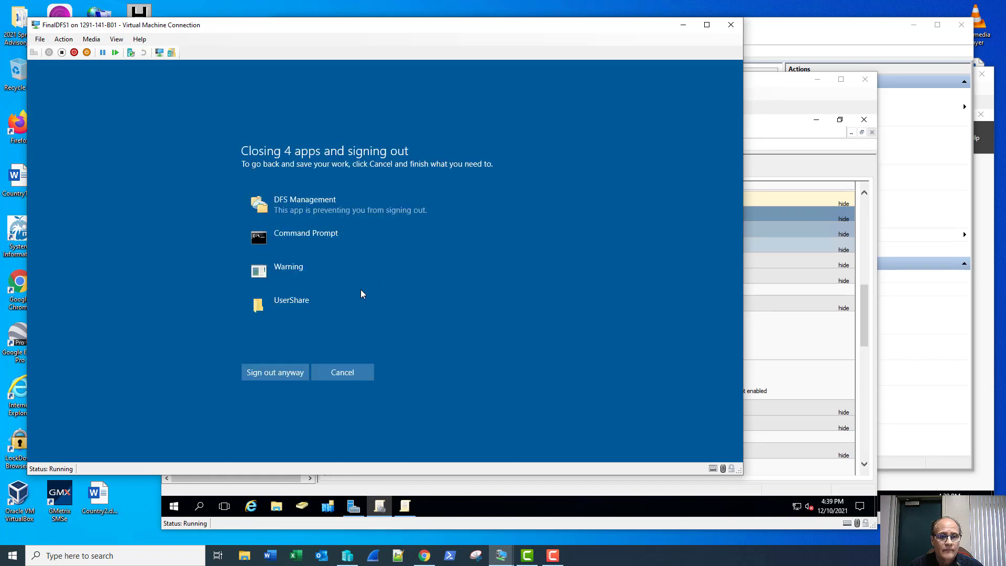
Sign out anyway, then sign back in to FinalDFS1 with the administrator password.
{"action": "left_click", "coordinate": [289, 370]}
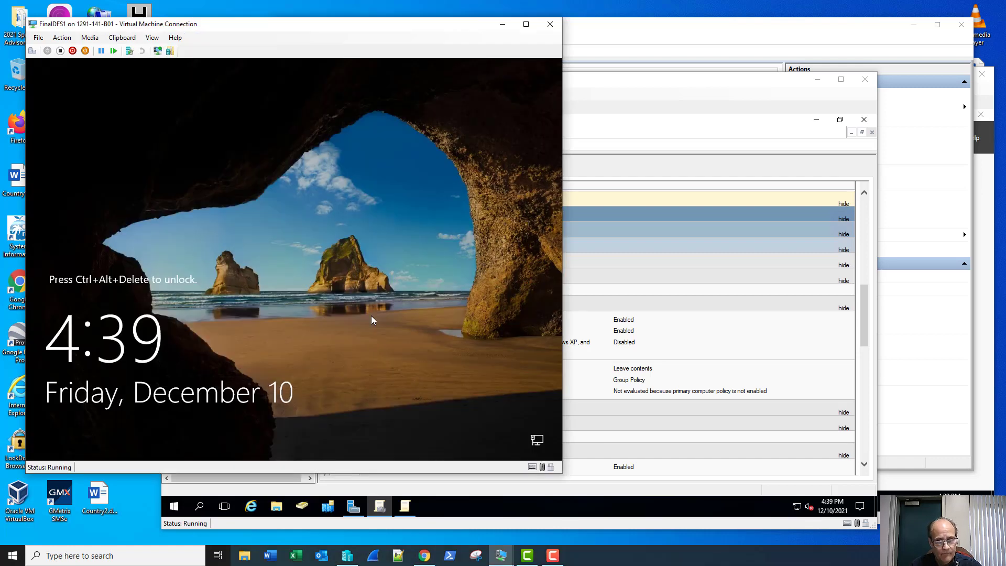
{"action": "left_click", "coordinate": [32, 50]}
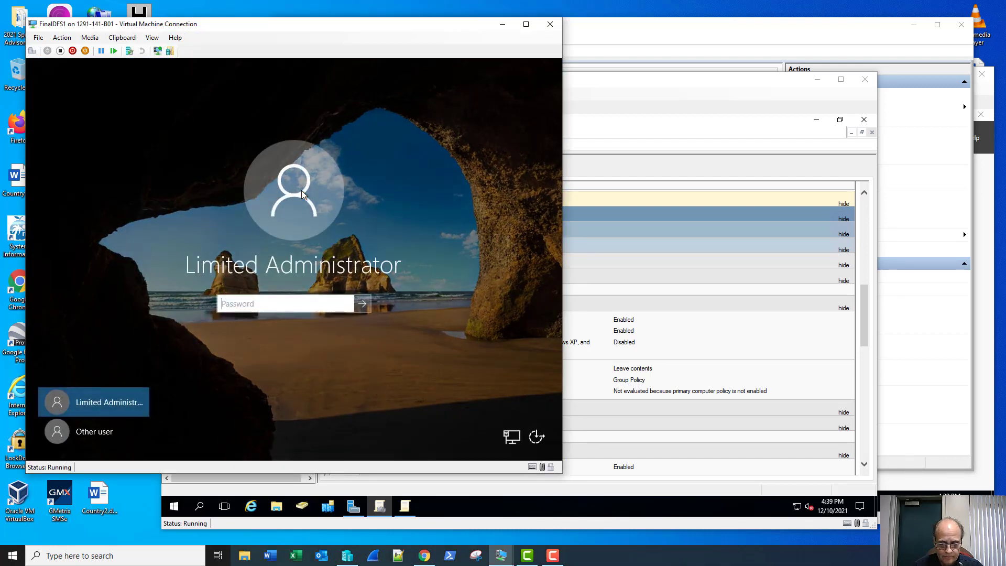
{"action": "type", "text": "Pa$$w0rd"}
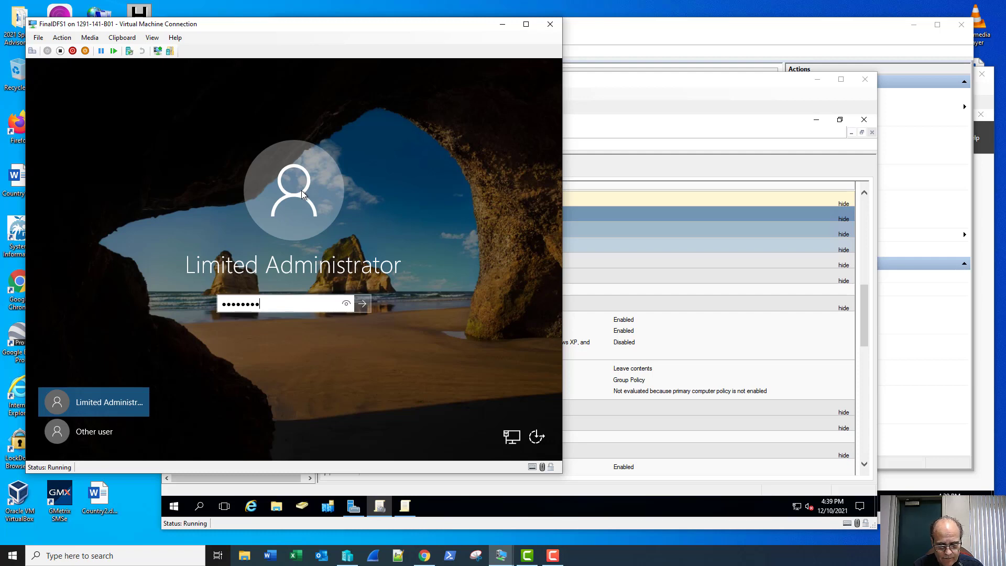
{"action": "key", "text": "Return"}
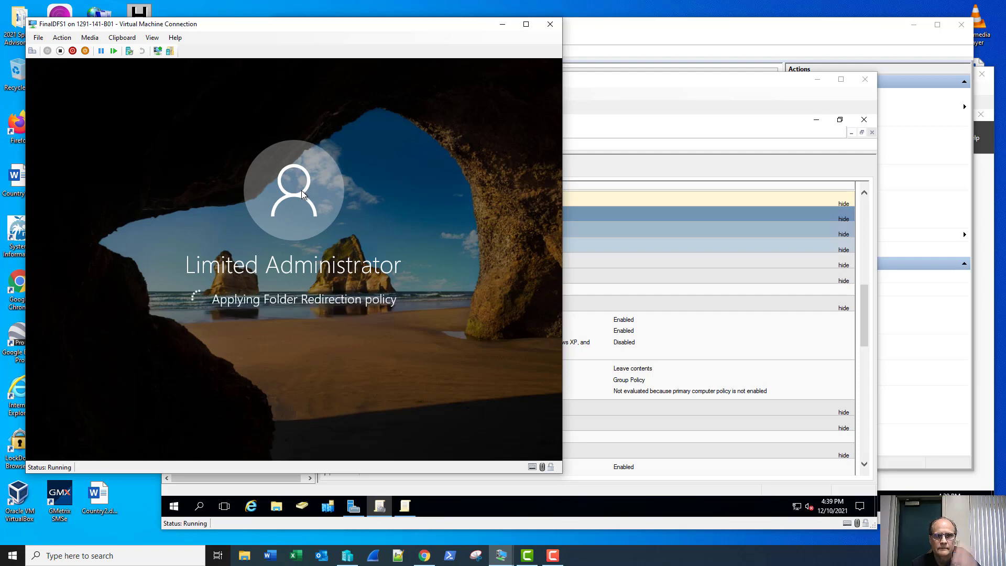
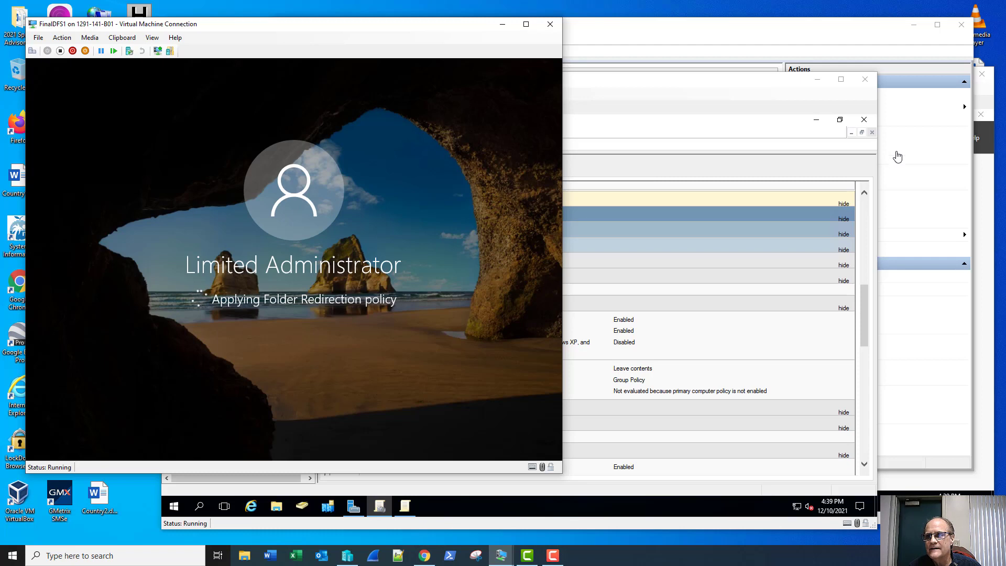
While FinalDFS1 applies Folder Redirection at sign-in, bring the FinalDFS2 window to the front.
{"action": "left_click", "coordinate": [986, 106]}
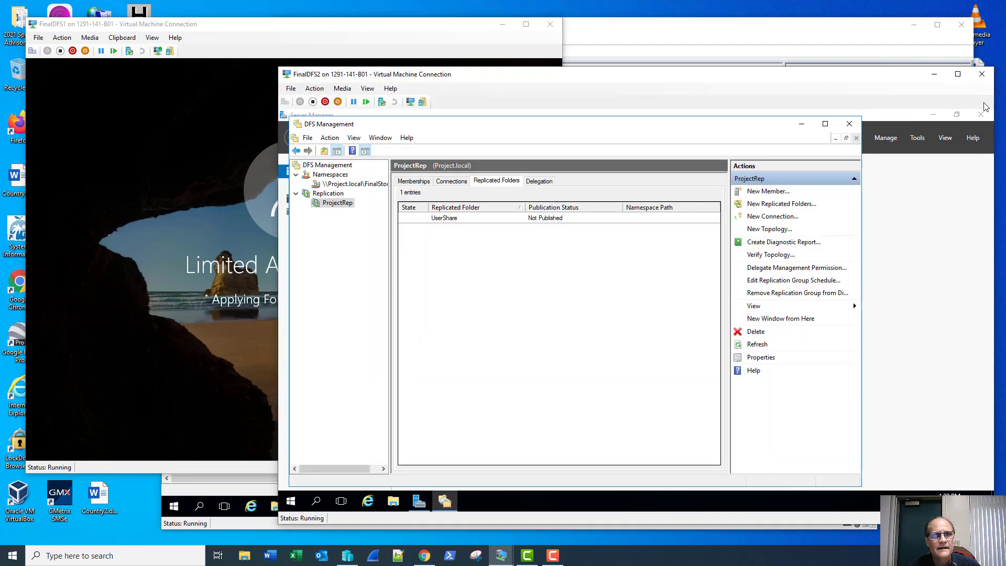
Check C:\UserShare\ladmin on FinalDFS2 for Desktop, Documents, Downloads and Pictures, then return to FinalDFS1.
{"action": "left_click", "coordinate": [393, 503]}
{"action": "left_click", "coordinate": [387, 277]}
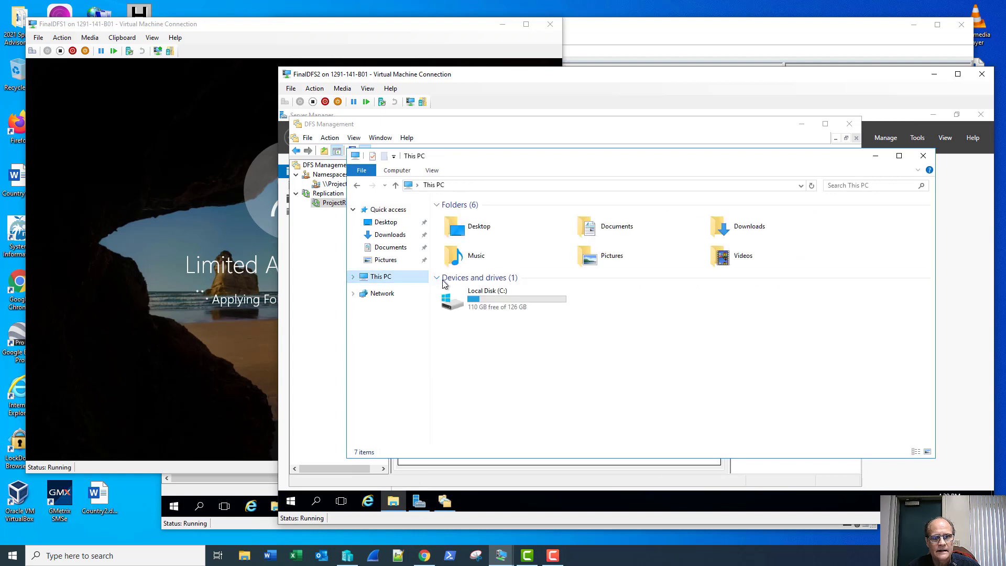
{"action": "double_click", "coordinate": [461, 300]}
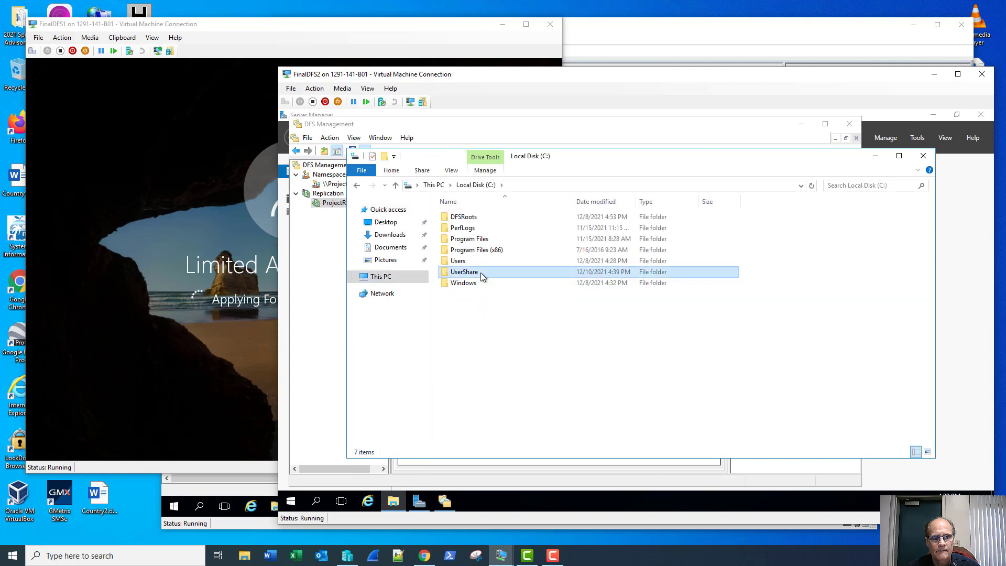
{"action": "double_click", "coordinate": [480, 273]}
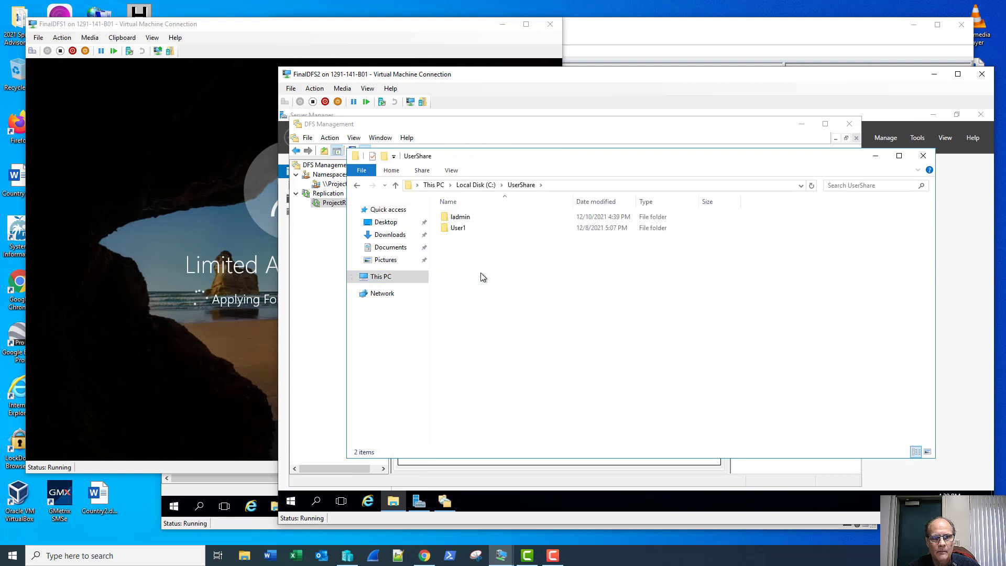
{"action": "double_click", "coordinate": [485, 217]}
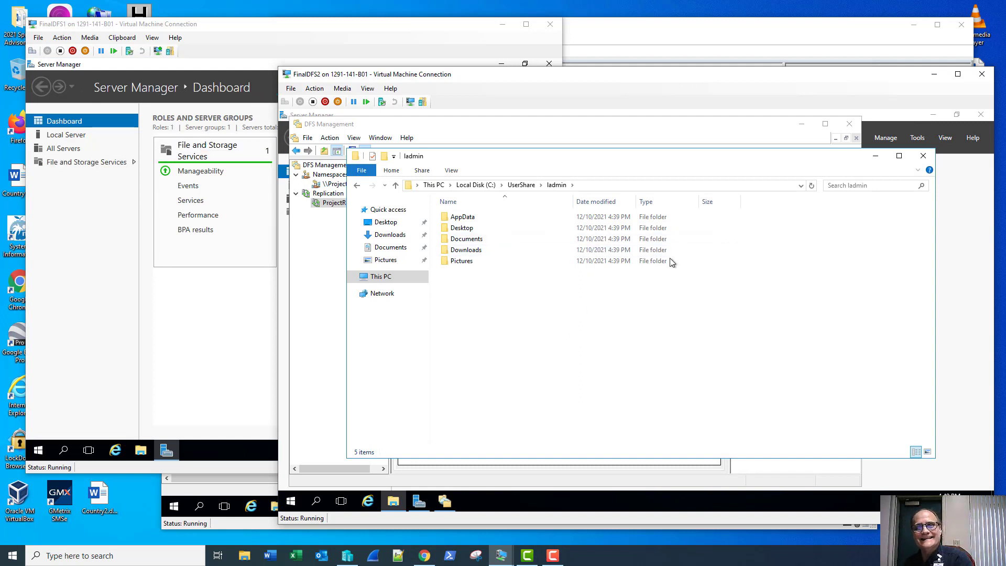
{"action": "left_click", "coordinate": [925, 157]}
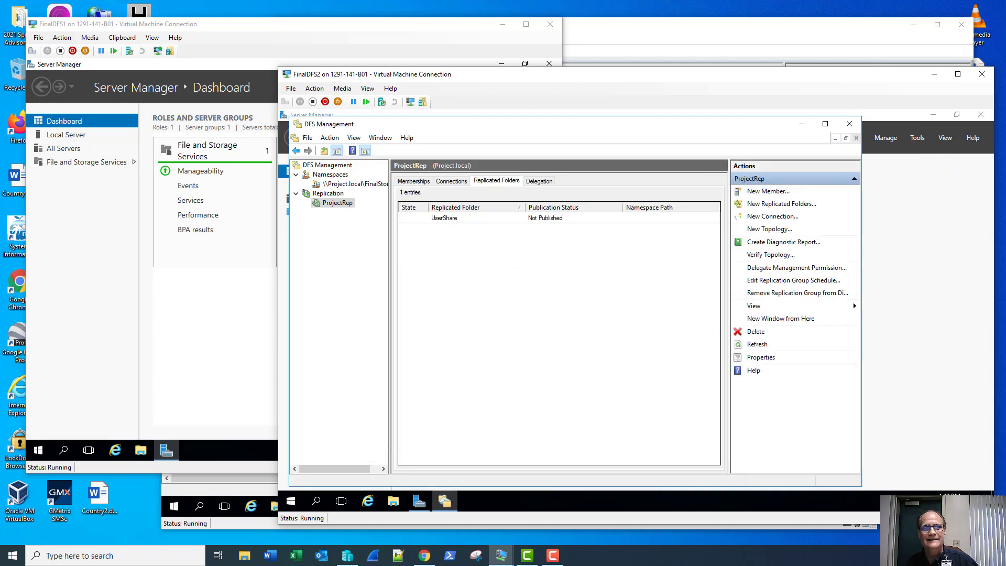
{"action": "left_click", "coordinate": [234, 35]}
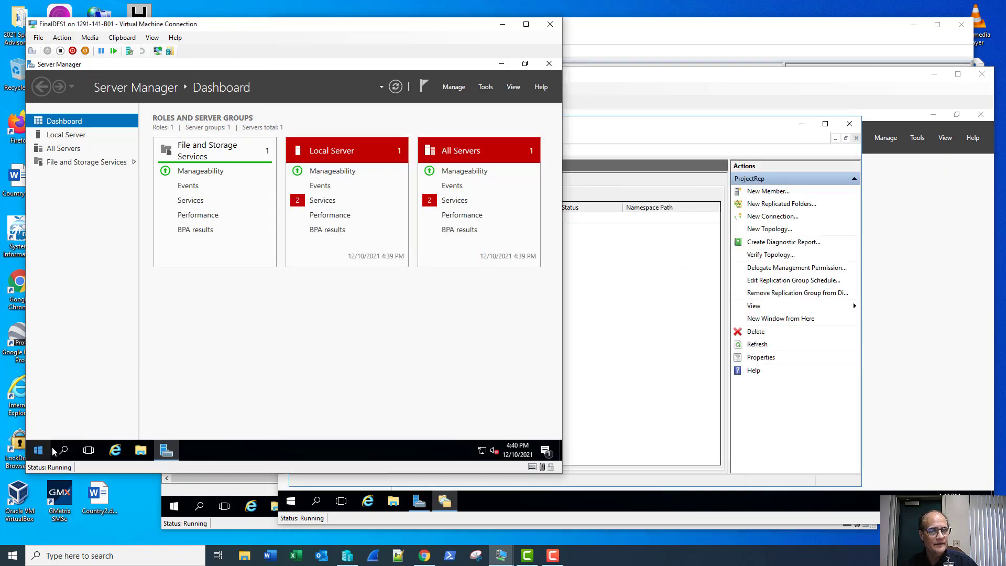
On FinalDFS1, open C:\UserShare\ladmin to see the redirected Desktop, Documents, Downloads and Pictures.
{"action": "left_click", "coordinate": [132, 450]}
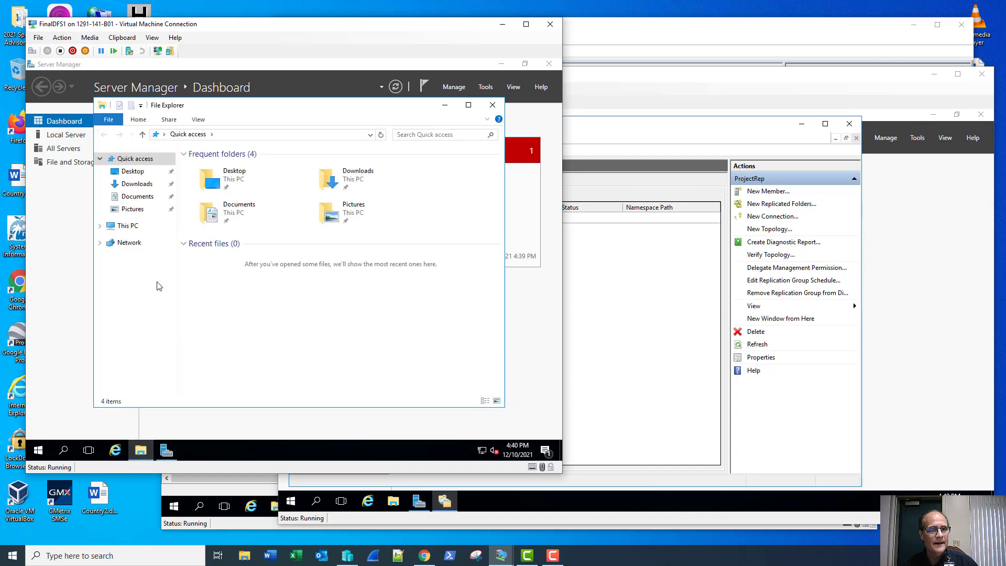
{"action": "left_click", "coordinate": [128, 226]}
{"action": "double_click", "coordinate": [236, 275]}
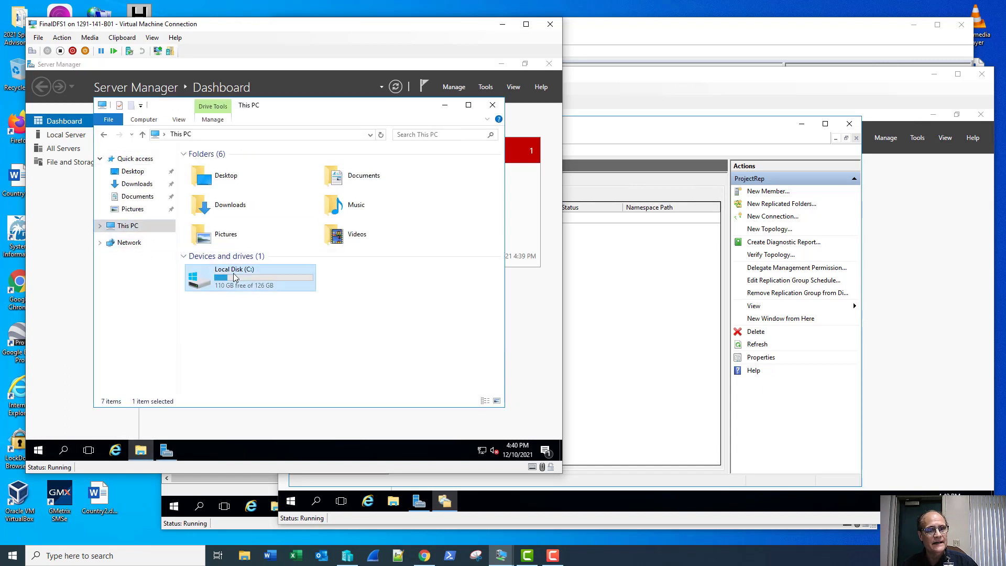
{"action": "double_click", "coordinate": [231, 234]}
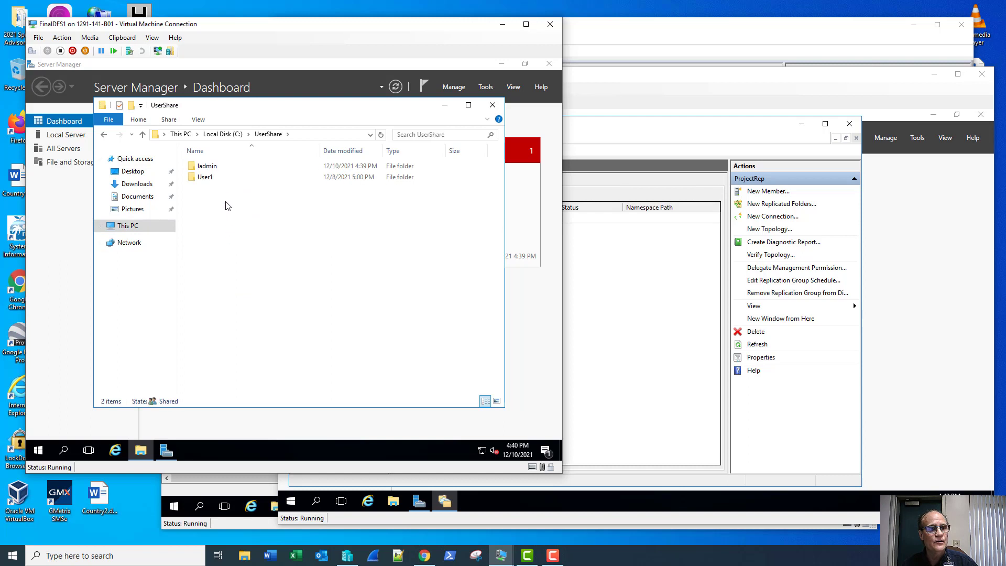
{"action": "double_click", "coordinate": [224, 173]}
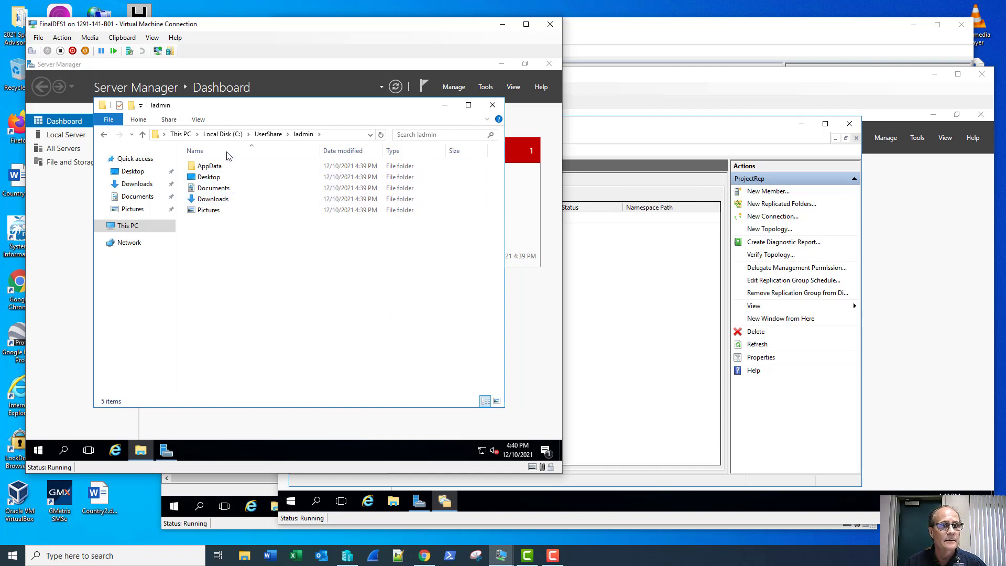
Open the local C:\Users\ladmin profile, which lacks those redirected folders.
{"action": "left_click", "coordinate": [222, 134]}
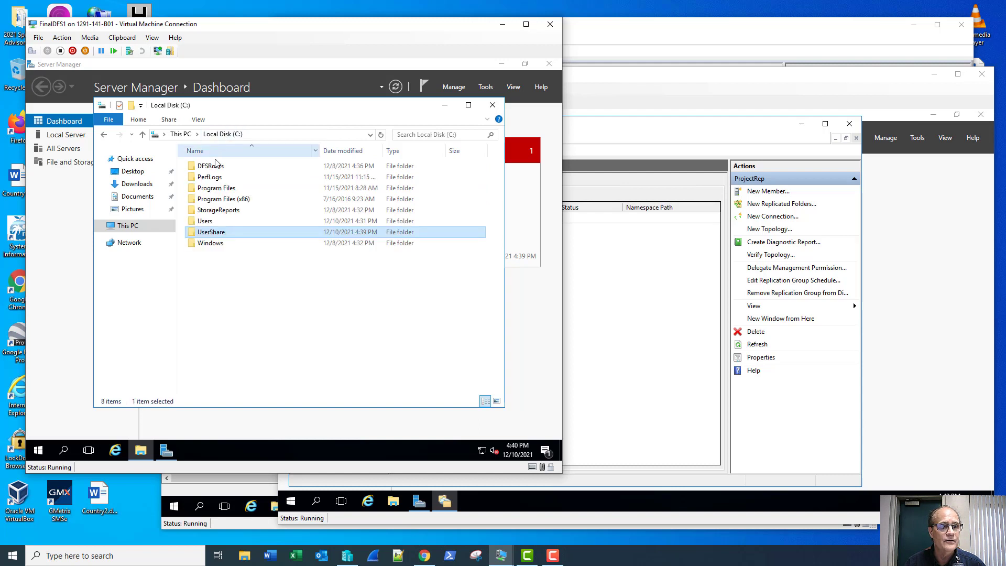
{"action": "double_click", "coordinate": [205, 221]}
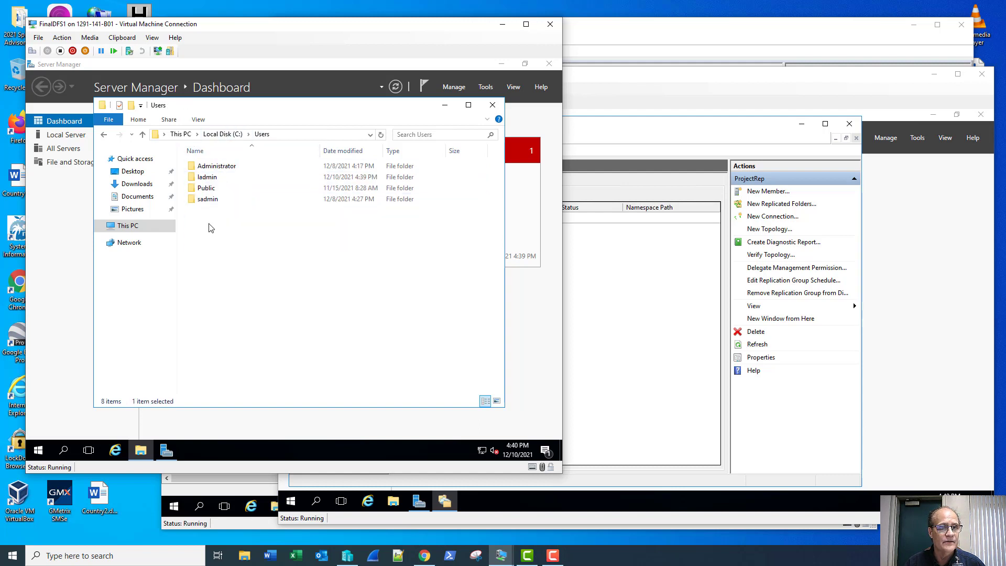
{"action": "double_click", "coordinate": [219, 180]}
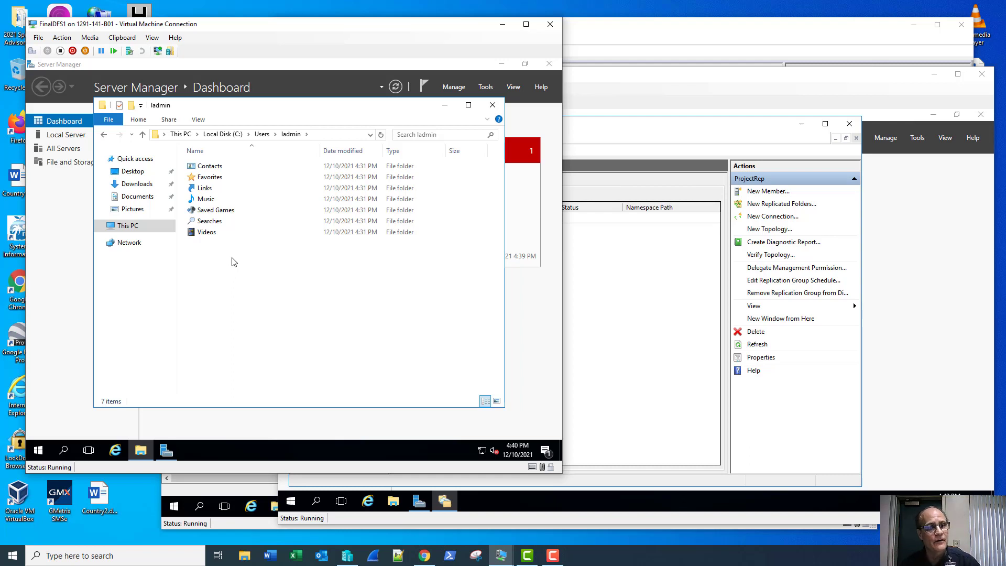
Go to \\project.local in the address bar and close DFS Management on FinalDFS2.
{"action": "left_click", "coordinate": [369, 136]}
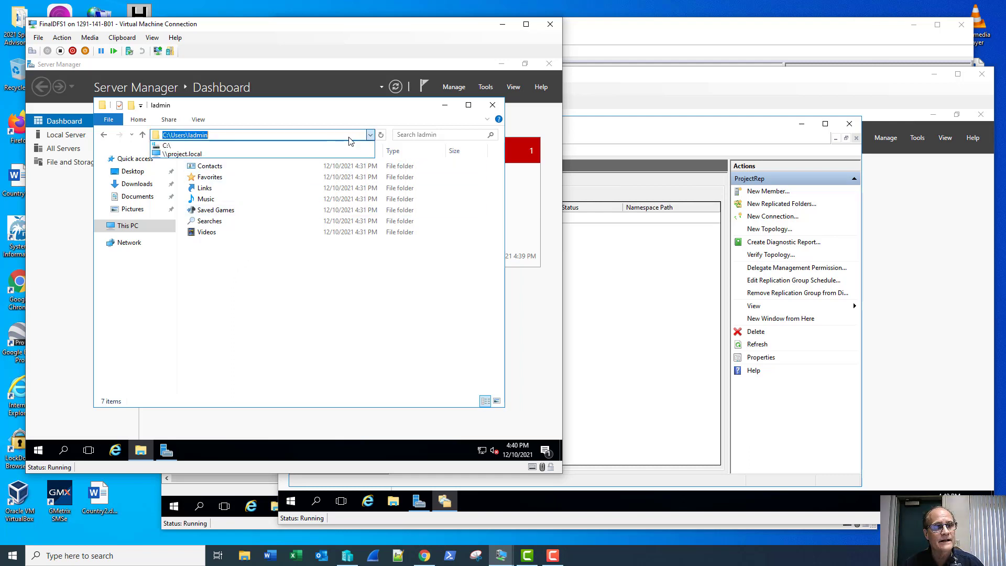
{"action": "left_click", "coordinate": [345, 154]}
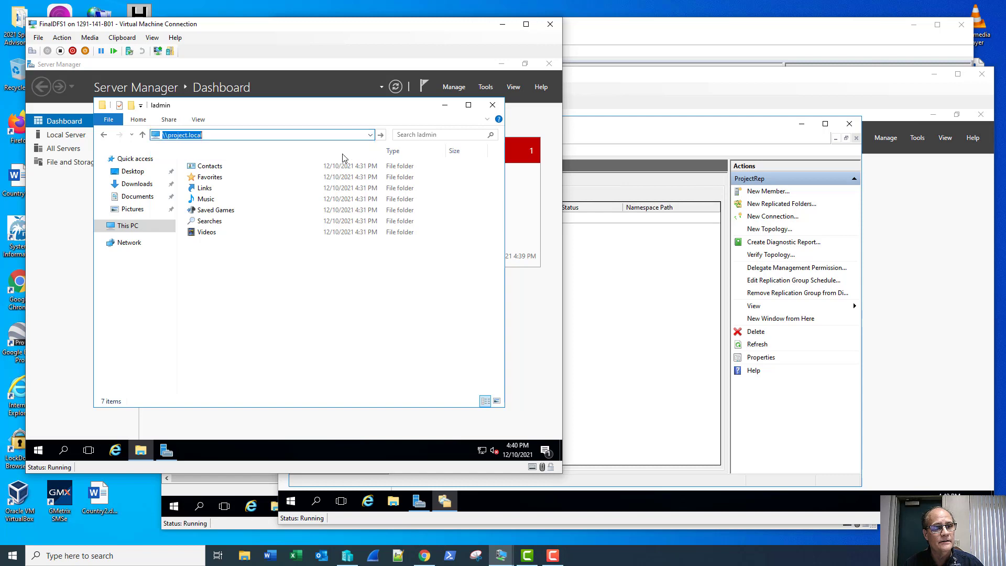
{"action": "left_click", "coordinate": [304, 135]}
{"action": "left_click", "coordinate": [304, 135]}
{"action": "type", "text": "\\\\project.local\\"}
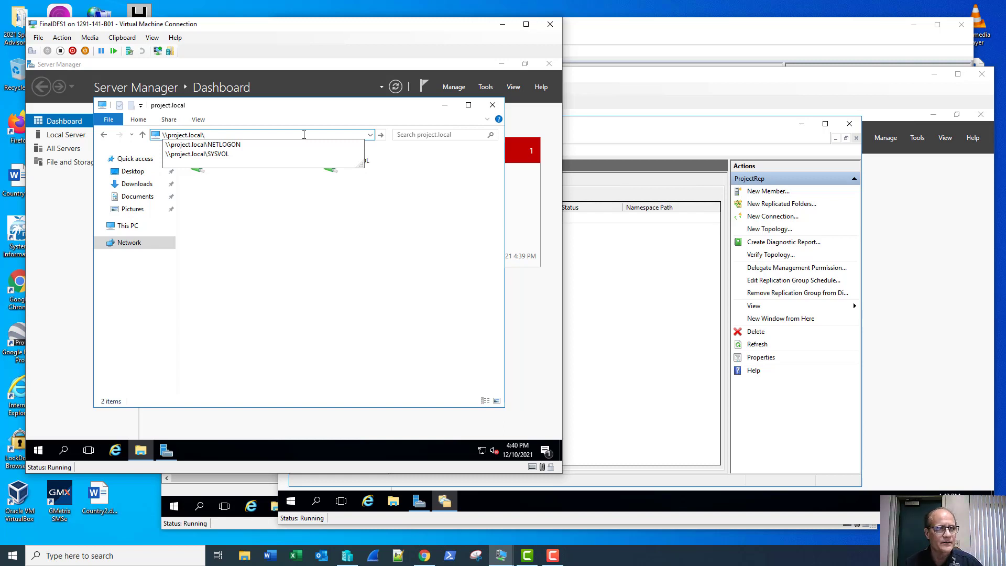
{"action": "left_click", "coordinate": [627, 137]}
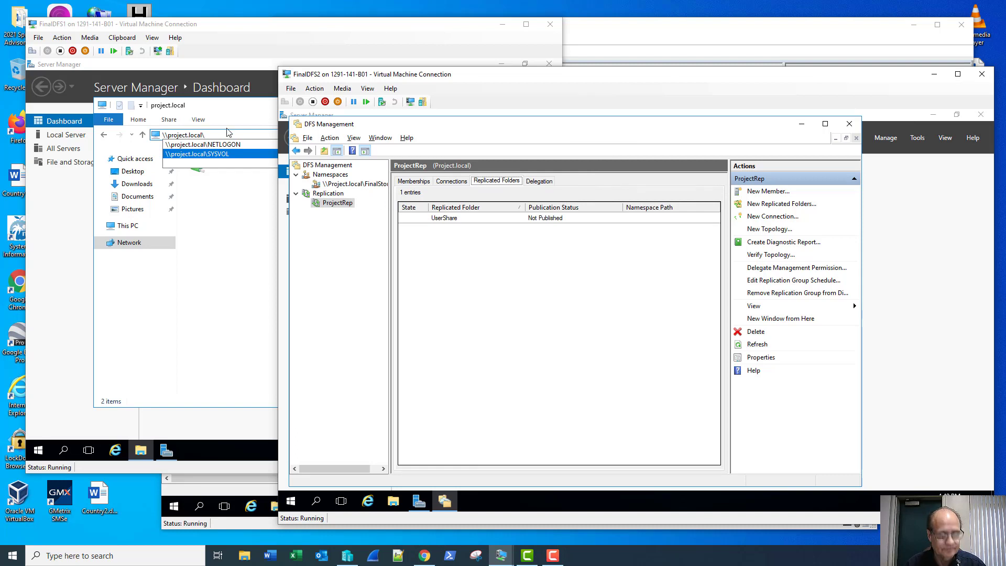
{"action": "left_click", "coordinate": [227, 135]}
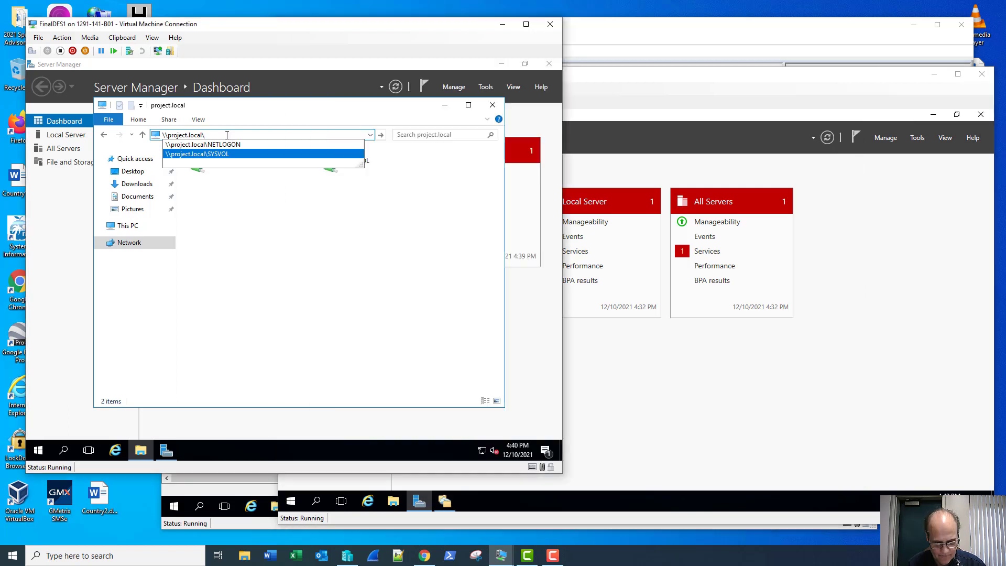
Open \\project.local\FinalStorage\UserShare\ladmin to confirm the redirected folders, then close Explorer.
{"action": "type", "text": "\\Final"}
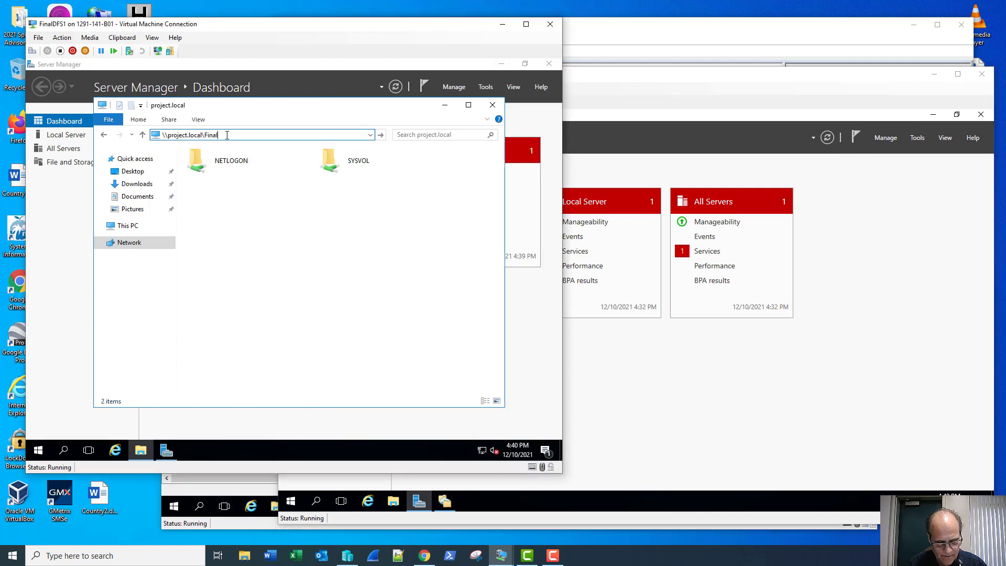
{"action": "type", "text": "Storage"}
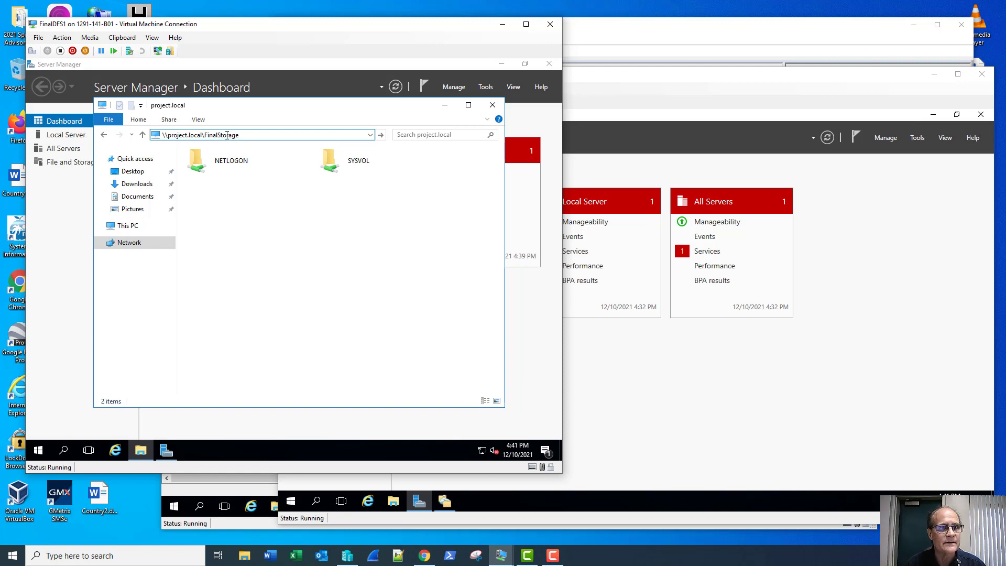
{"action": "key", "text": "Return"}
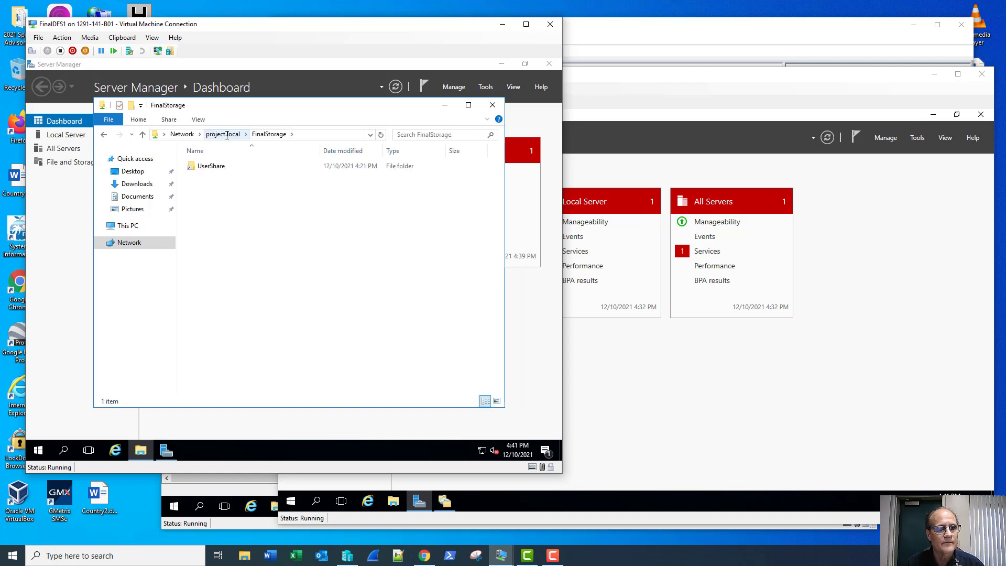
{"action": "double_click", "coordinate": [240, 167]}
{"action": "double_click", "coordinate": [240, 172]}
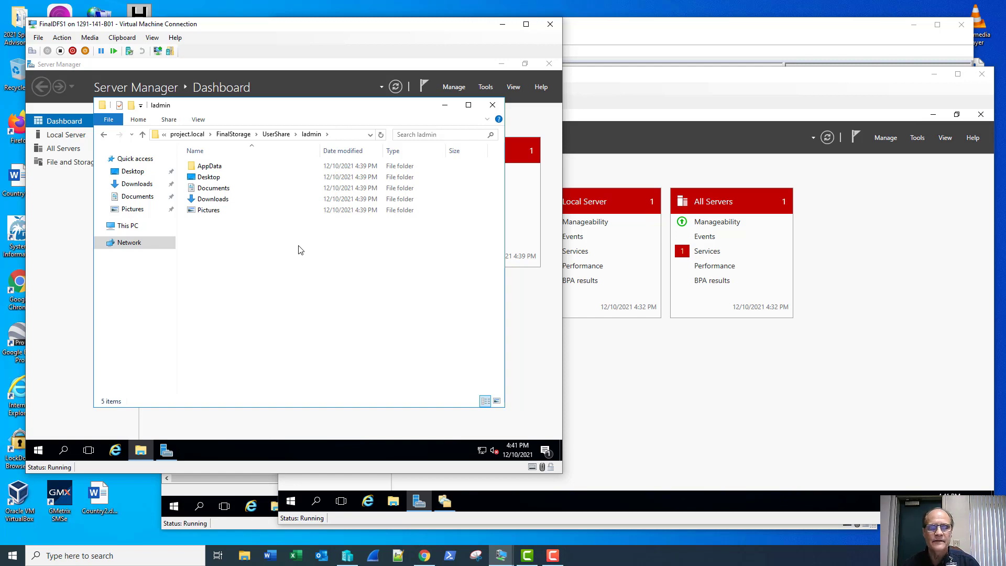
{"action": "left_click", "coordinate": [492, 105]}
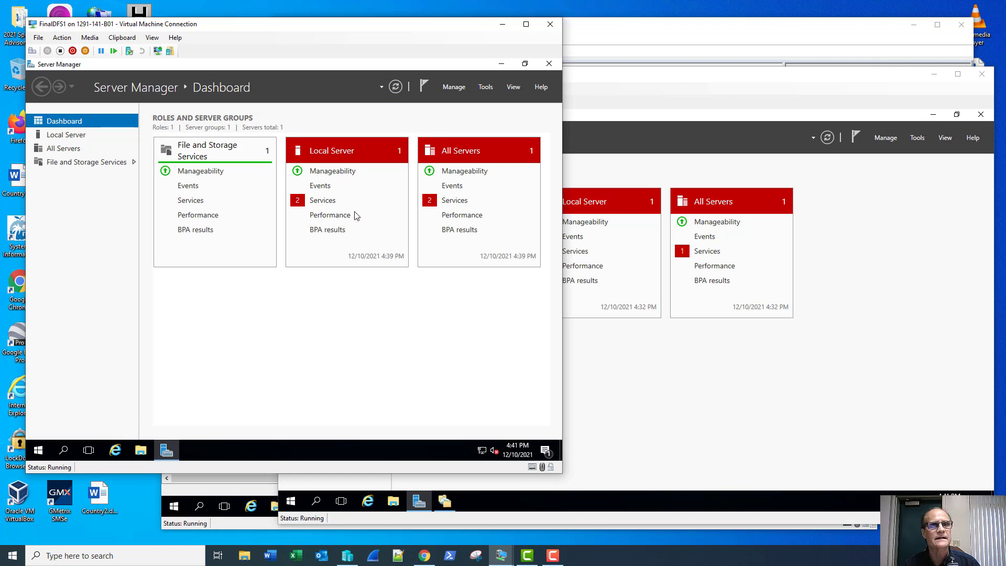
{"action": "left_click_drag", "start_coordinate": [353, 29], "coordinate": [347, 17]}
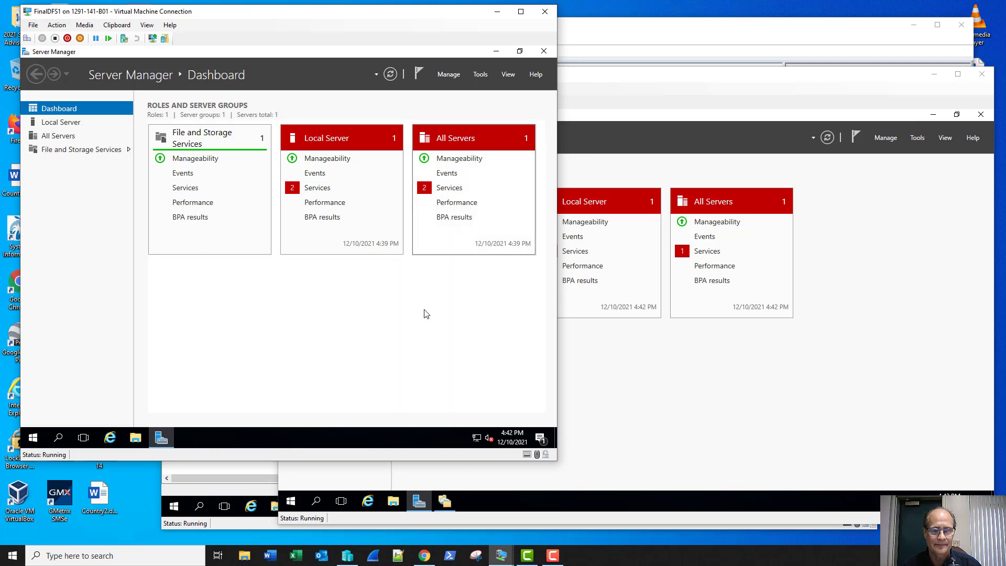
{"action": "left_click", "coordinate": [553, 556]}
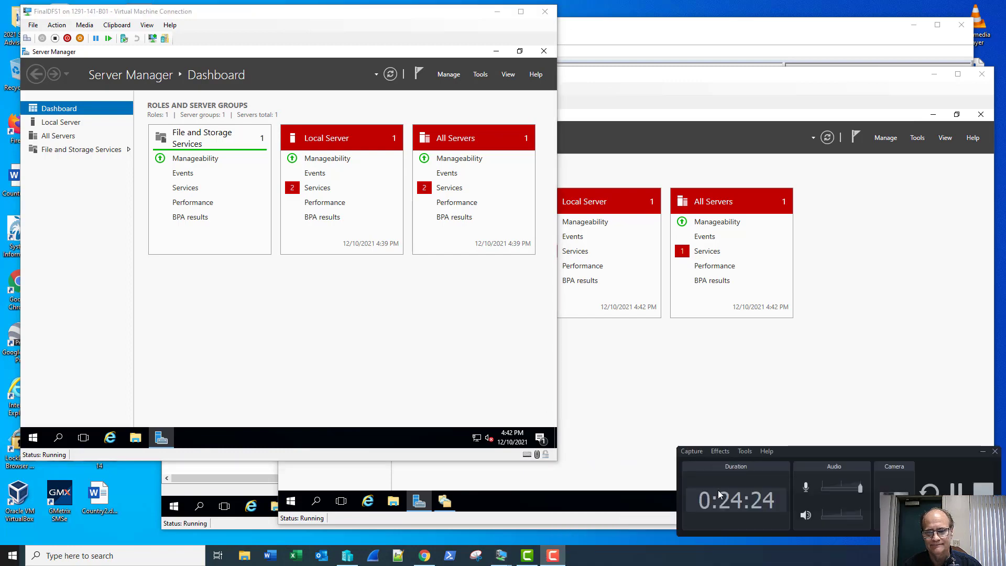